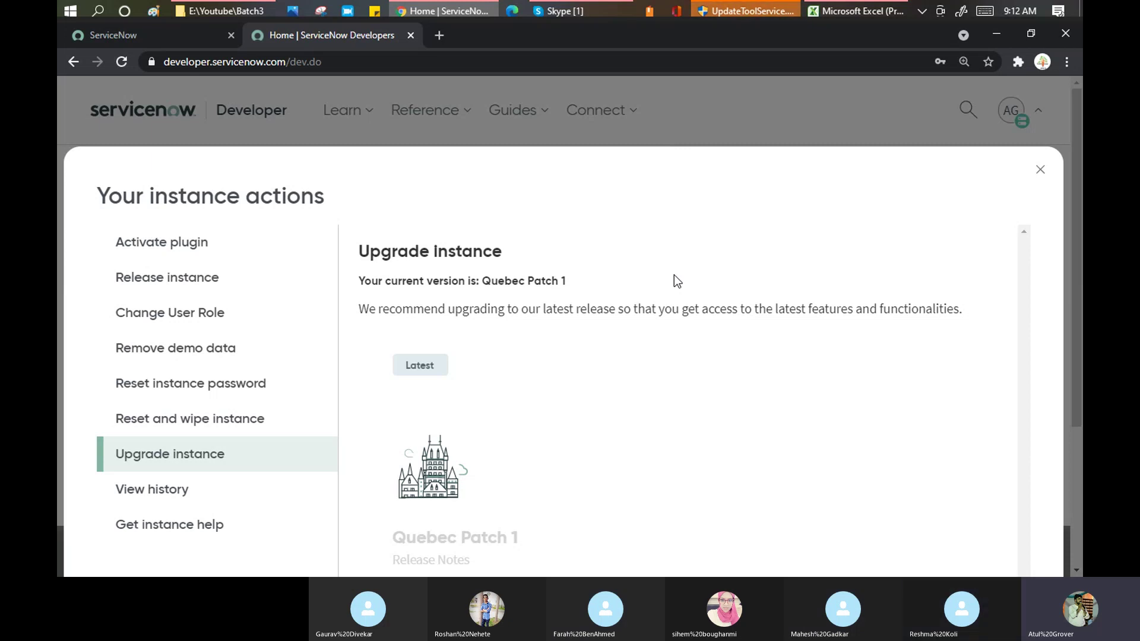
Scroll through the Upgrade Instance option, then close the Your instance actions window
scroll(675, 276, down, 3)
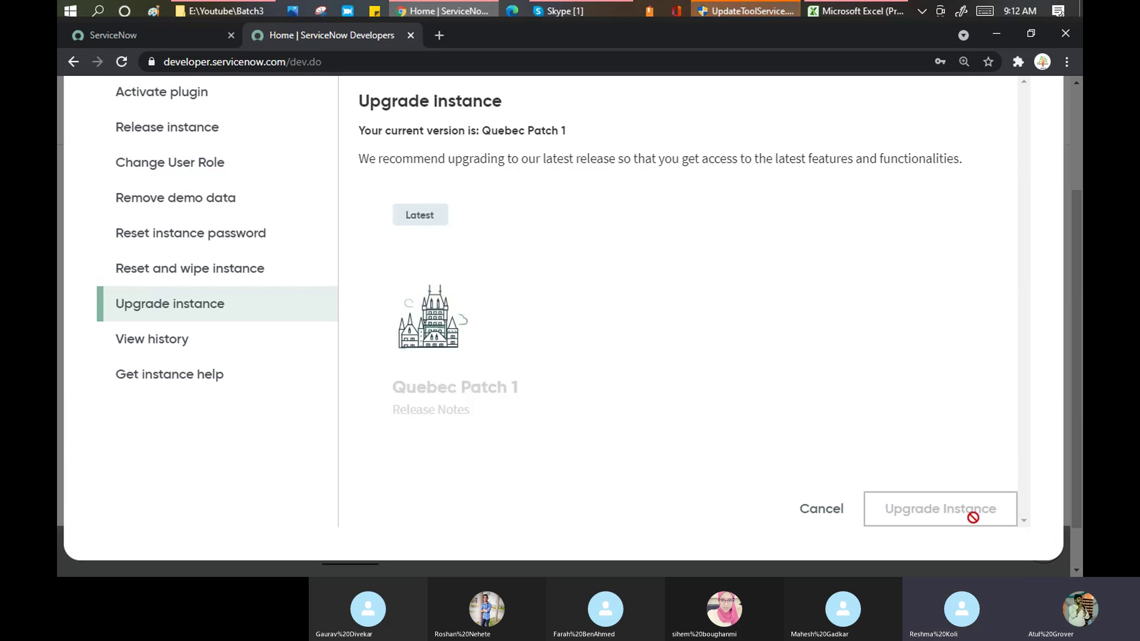
scroll(906, 298, up, 3)
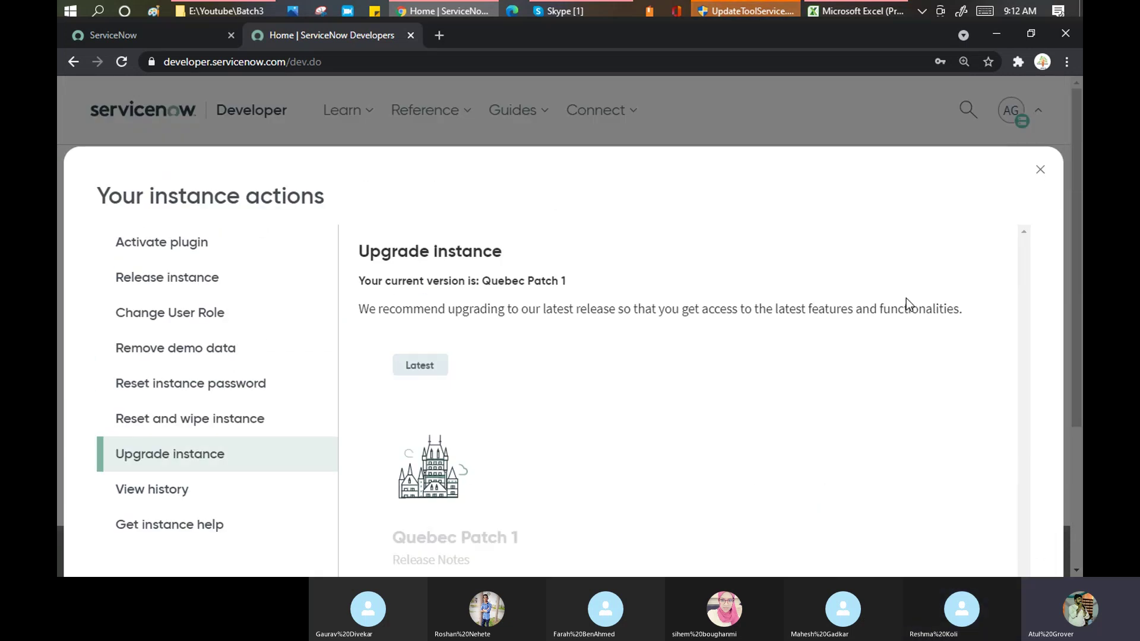
click(1040, 172)
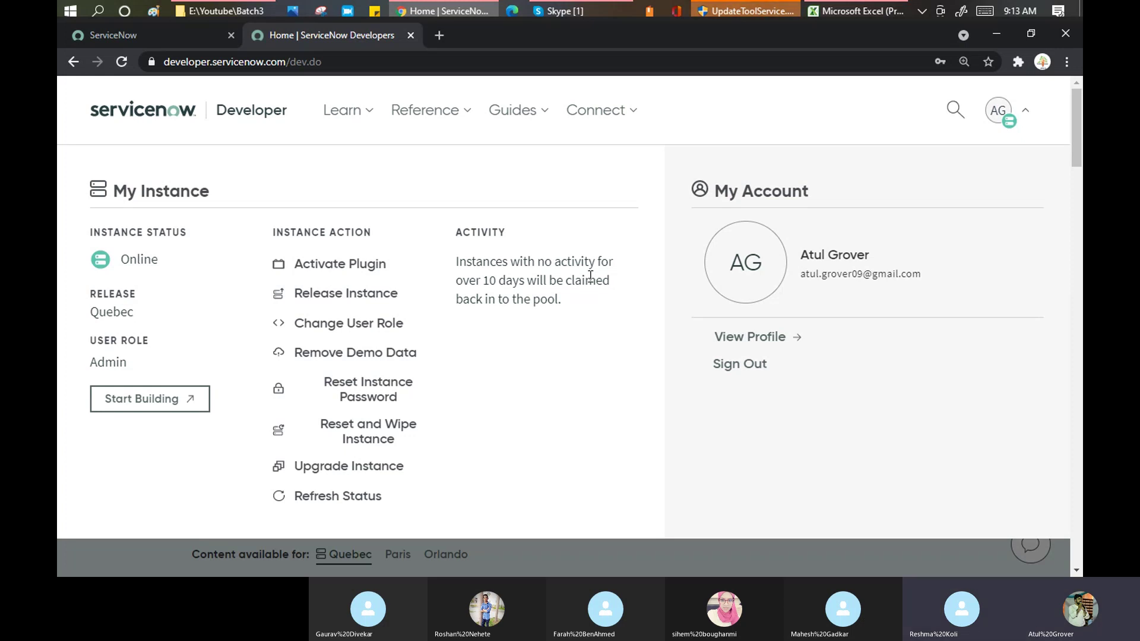
Show the instance's Service Management login tab, select part of its web address, and switch to Skype
click(163, 36)
drag(165, 64, 323, 62)
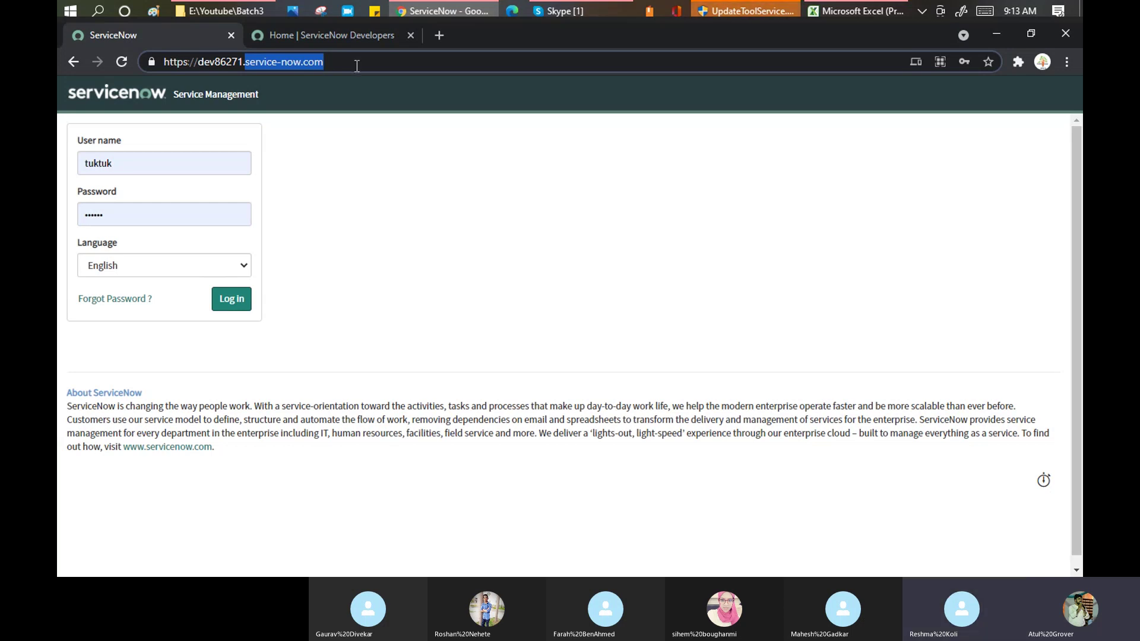
click(556, 13)
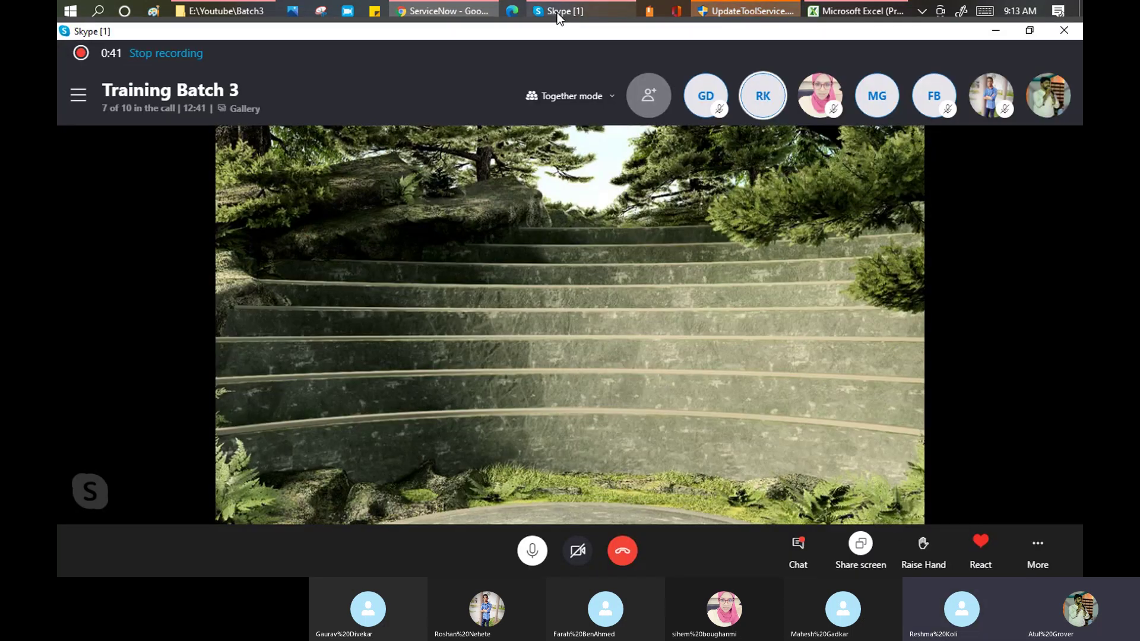
Mute two participants in the Training Batch 3 Skype call, then go back to Chrome
right_click(771, 103)
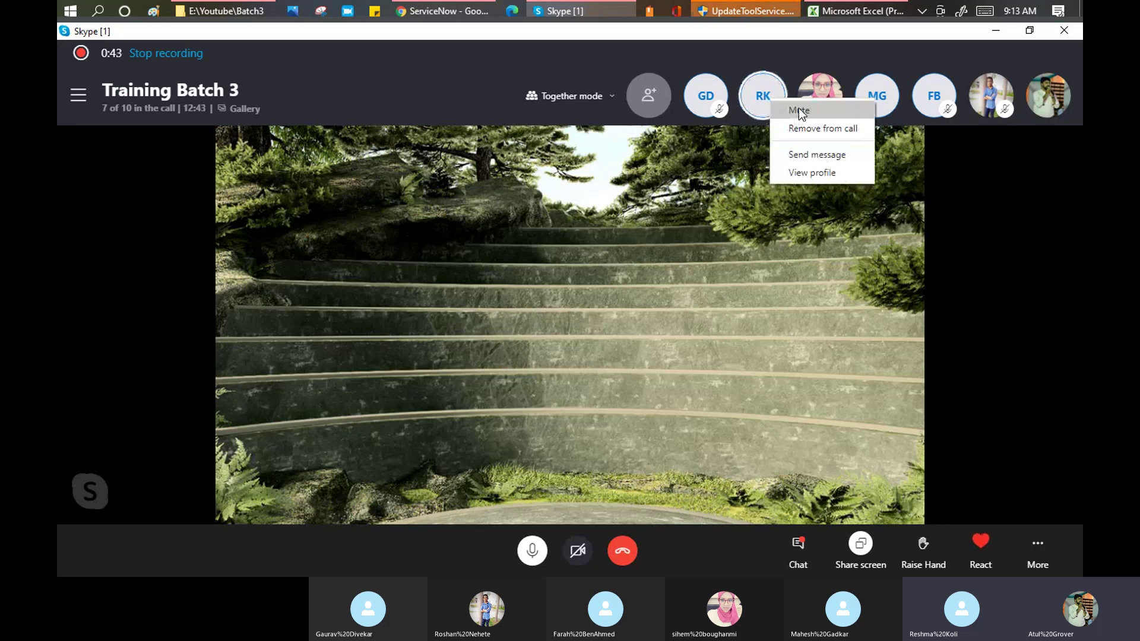
click(799, 110)
right_click(882, 95)
click(897, 103)
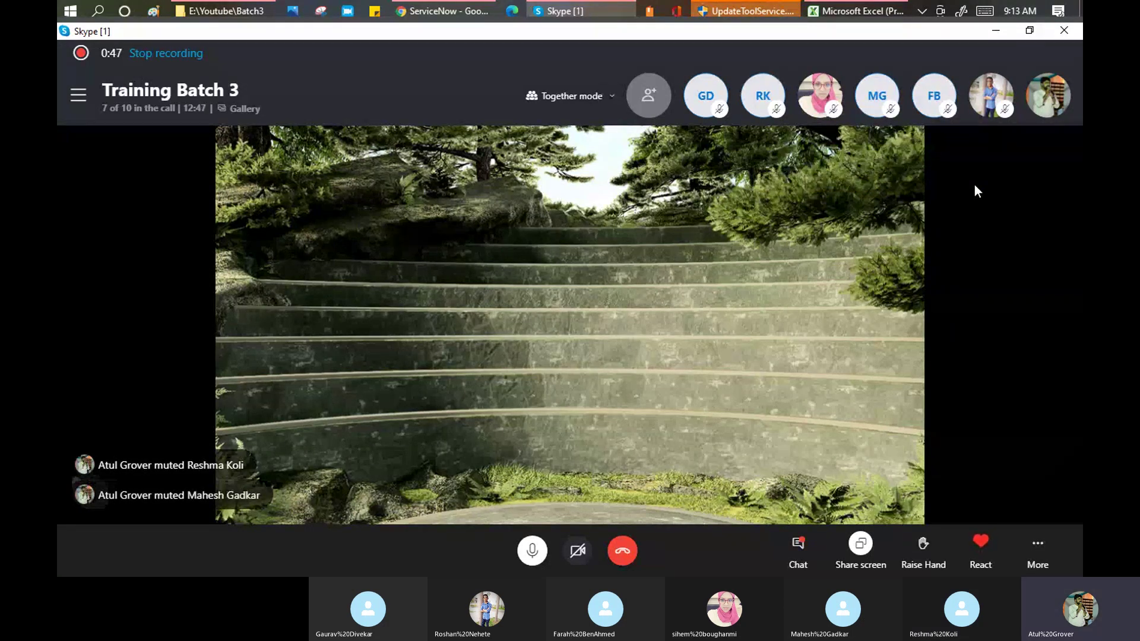
key(alt+Tab)
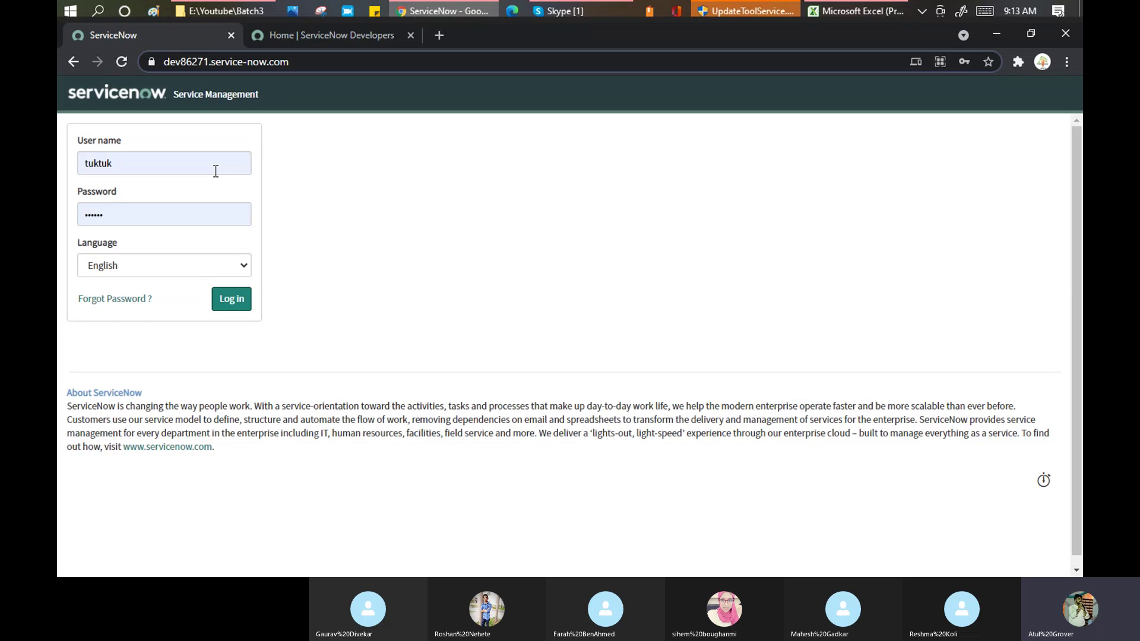
Select the prefilled user name on the login page, then go back to the Home | ServiceNow Developers tab
click(216, 171)
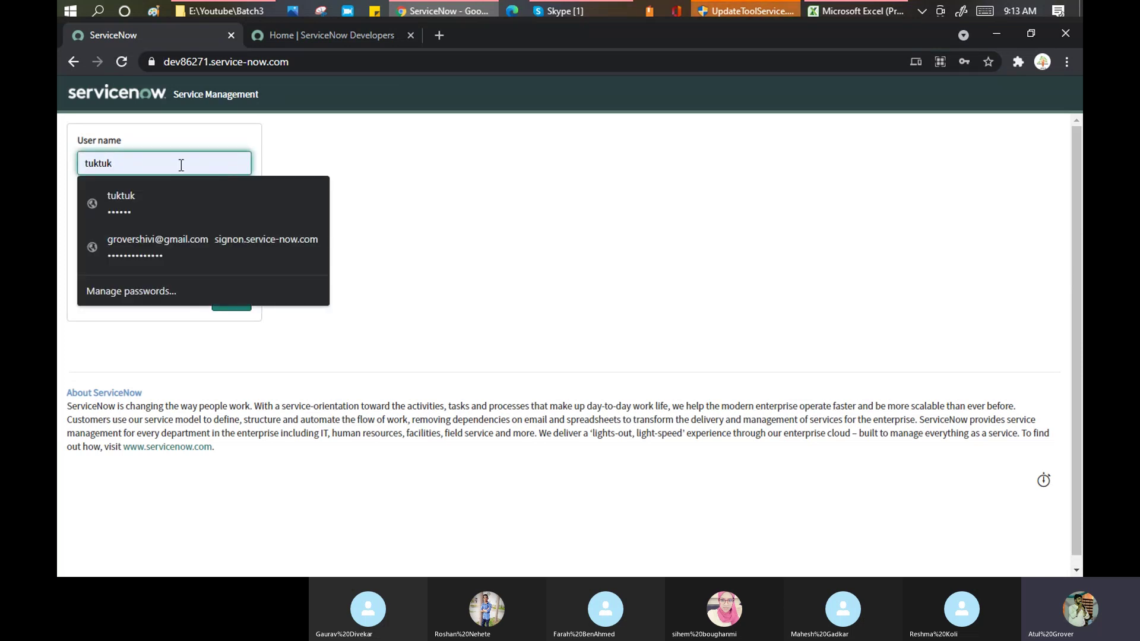
drag(123, 158, 83, 161)
click(332, 34)
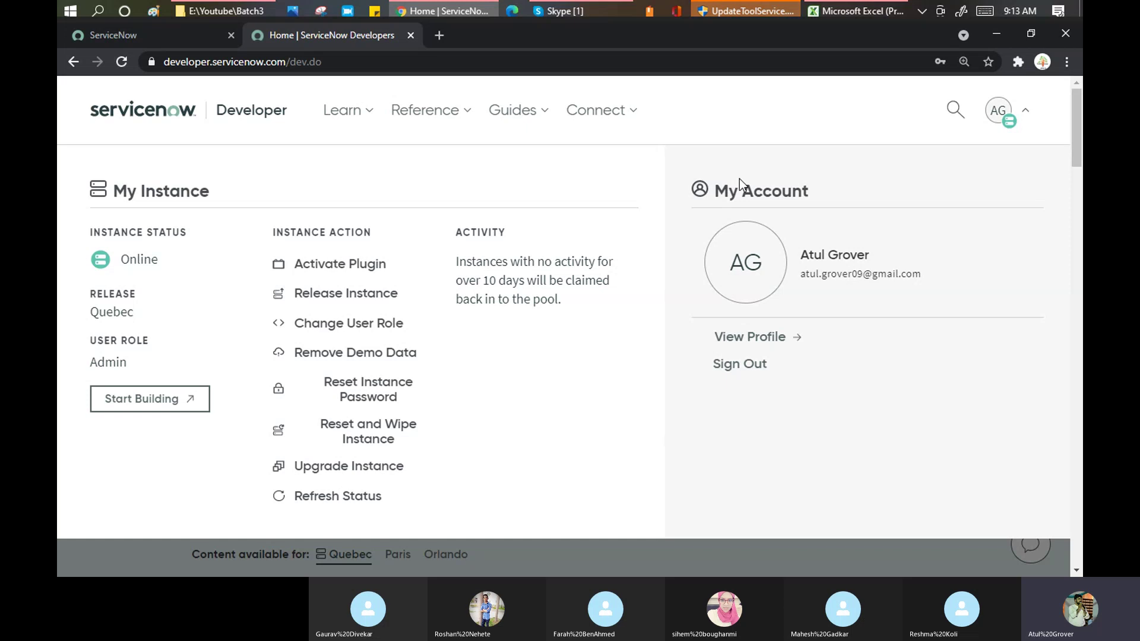
Switch back to the instance's Service Management login tab
click(152, 37)
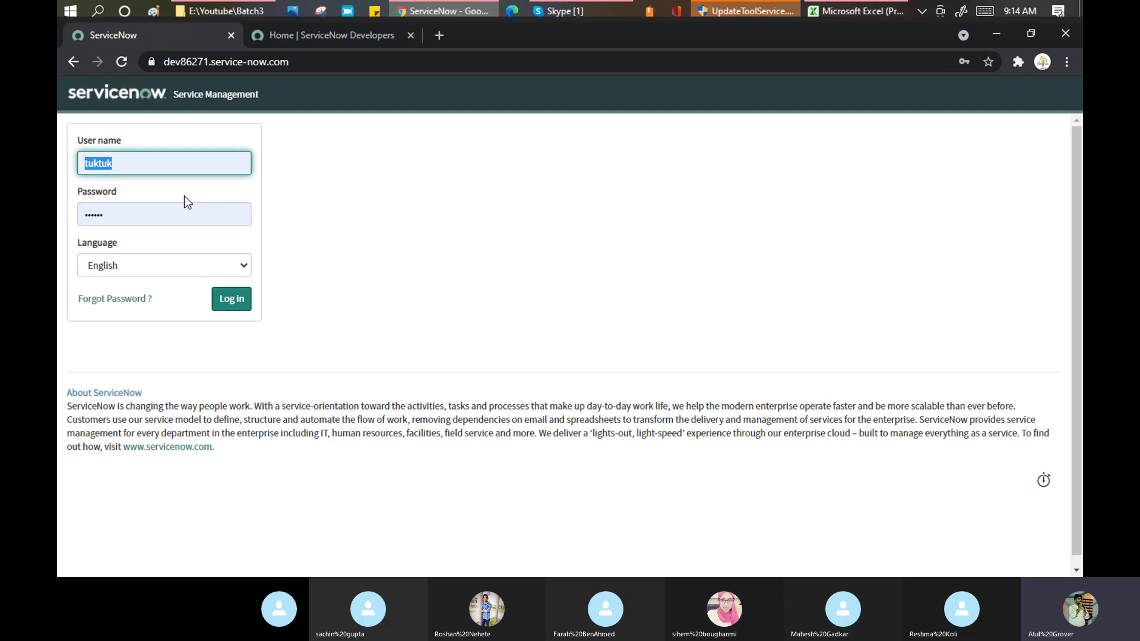
Log in to the developer instance with the corrected user name and the account password
key(alt+Tab)
text(learngroe)
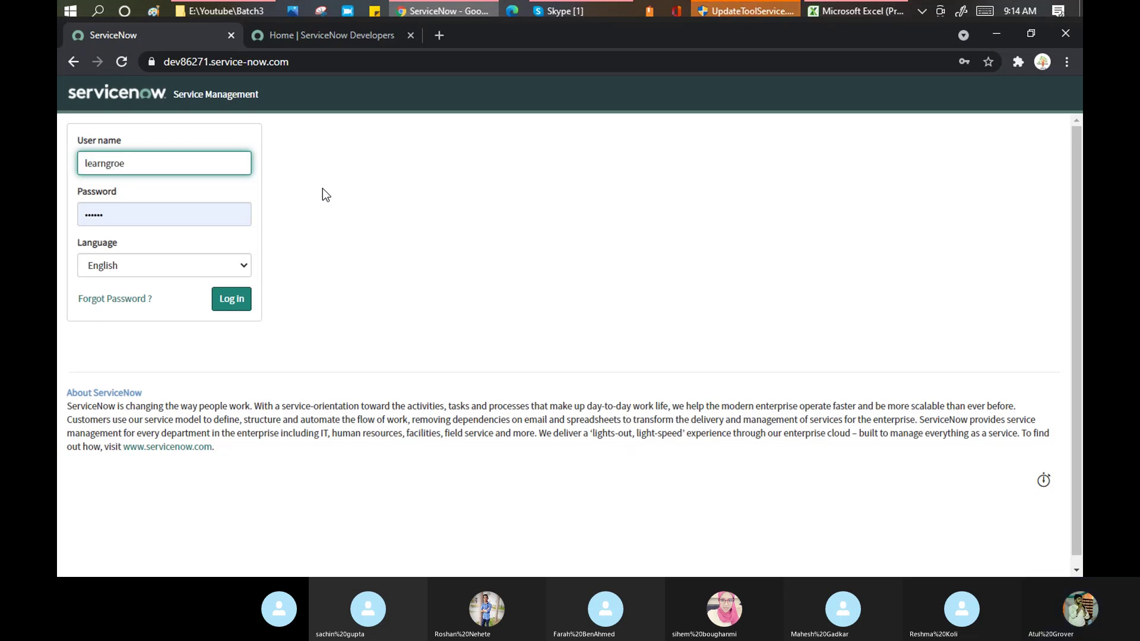
key(BackSpace)
text(w)
key(Tab)
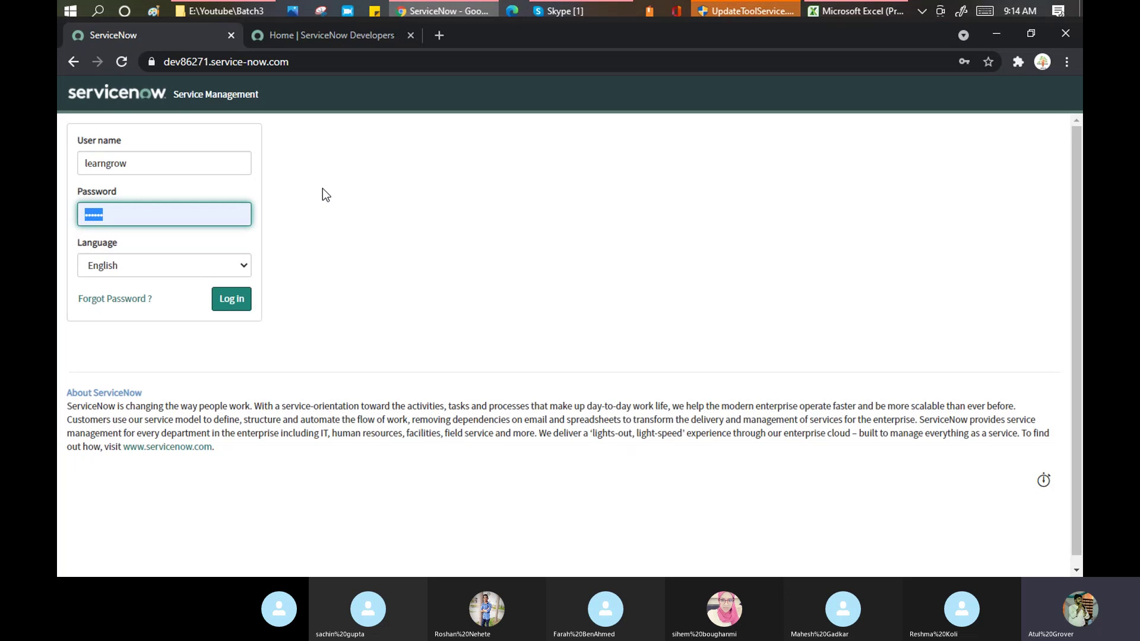
text(•••••)
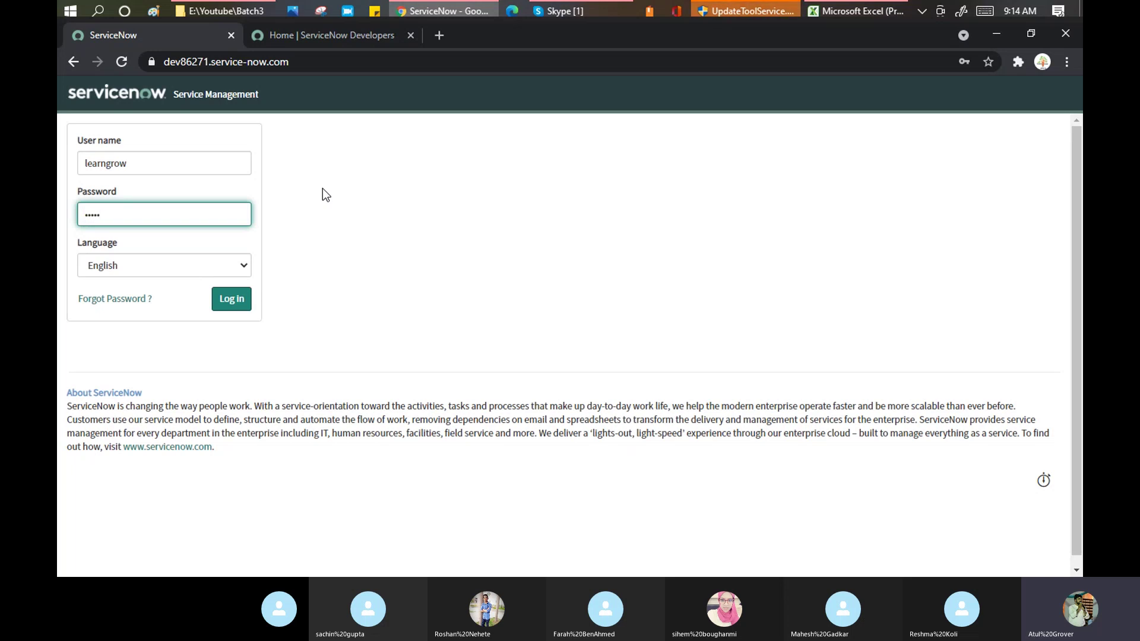
click(242, 302)
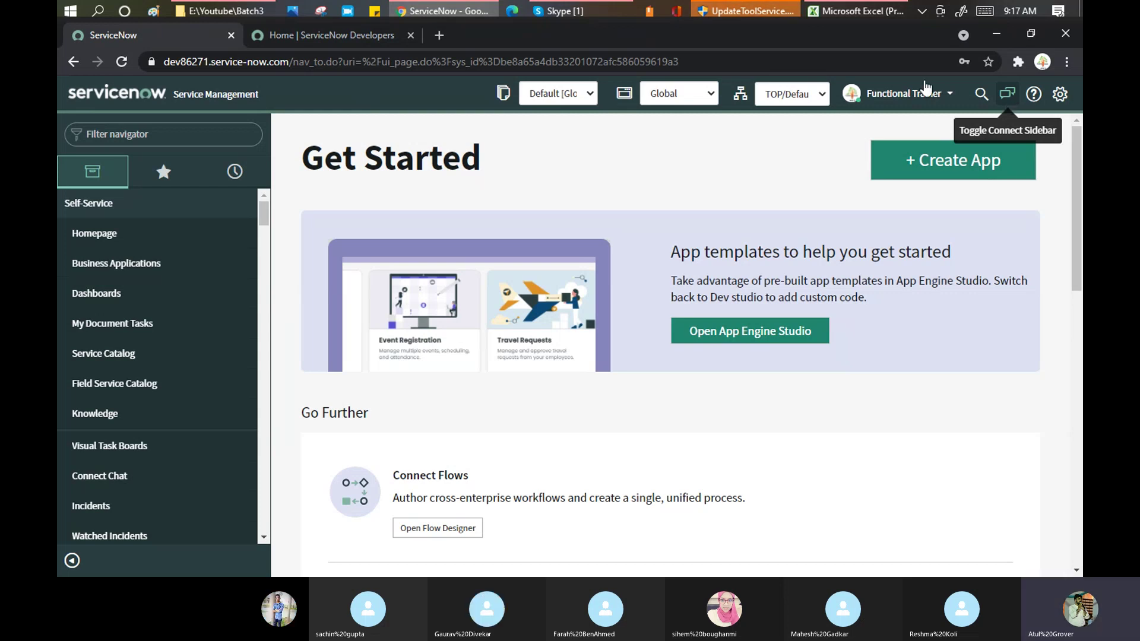
Bring the Skype Training Batch 3 call window to the front
click(587, 12)
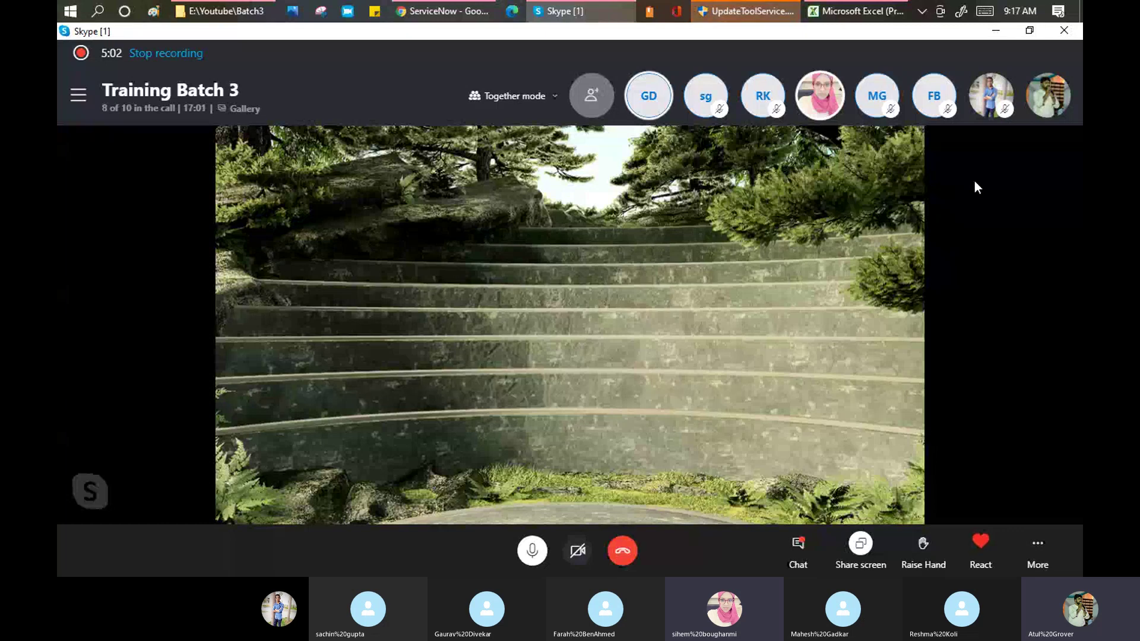
Switch from the Skype call back to the ServiceNow Get Started page
key(alt+Tab)
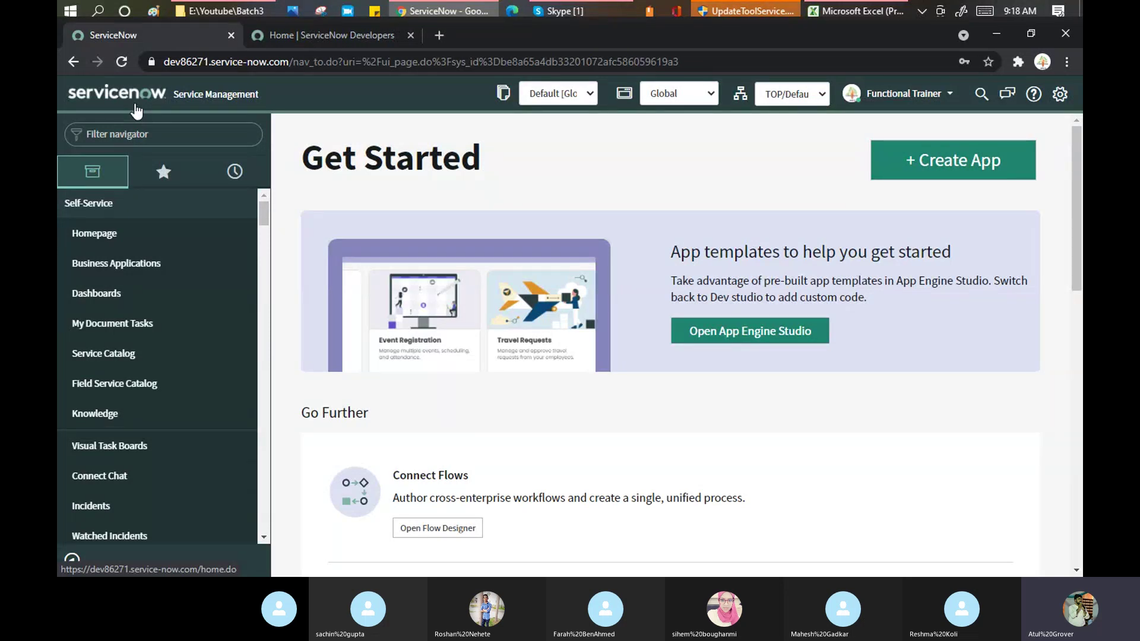
Browse the Field Service Catalog's Telecommunication and Medical categories, then return to the PA Activity Usage homepage
click(124, 386)
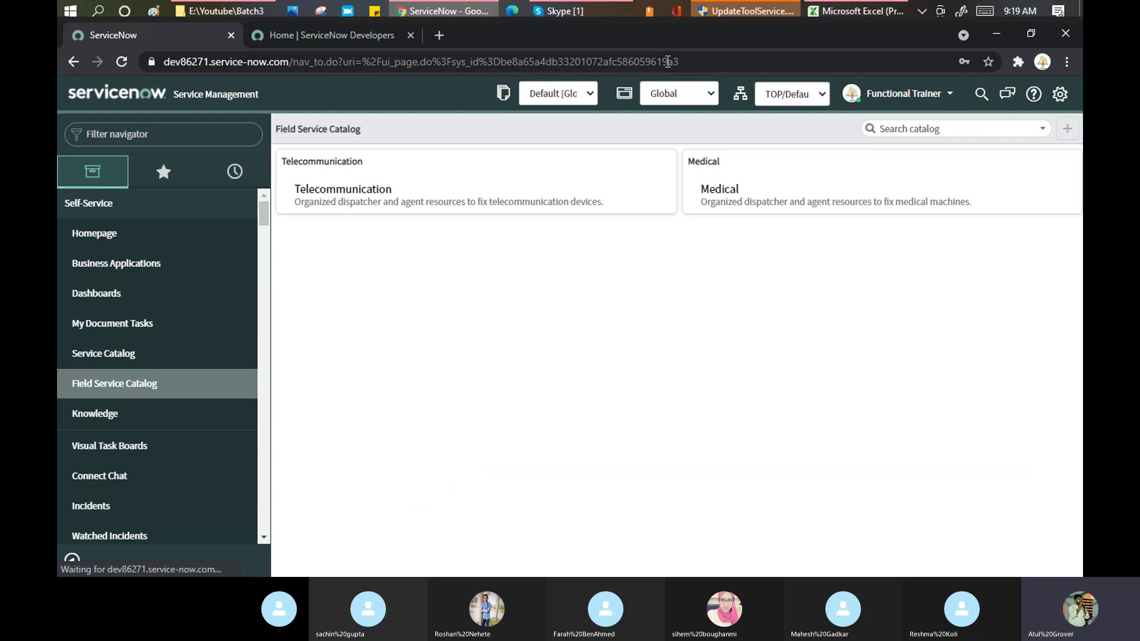
click(99, 92)
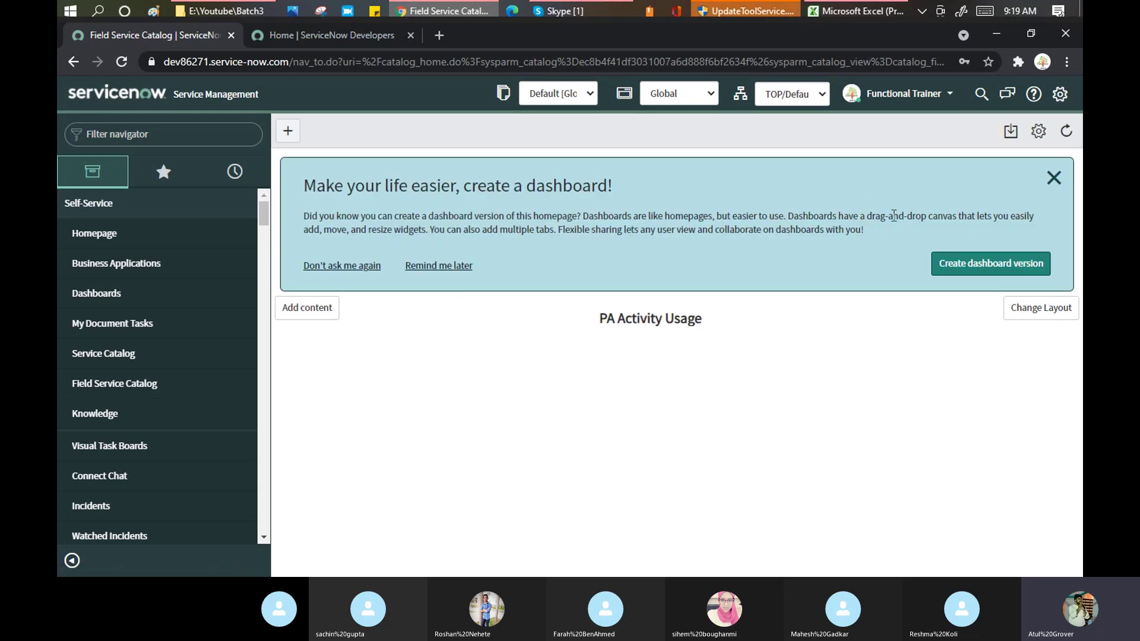
scroll(178, 332, down, 3)
scroll(152, 287, down, 2)
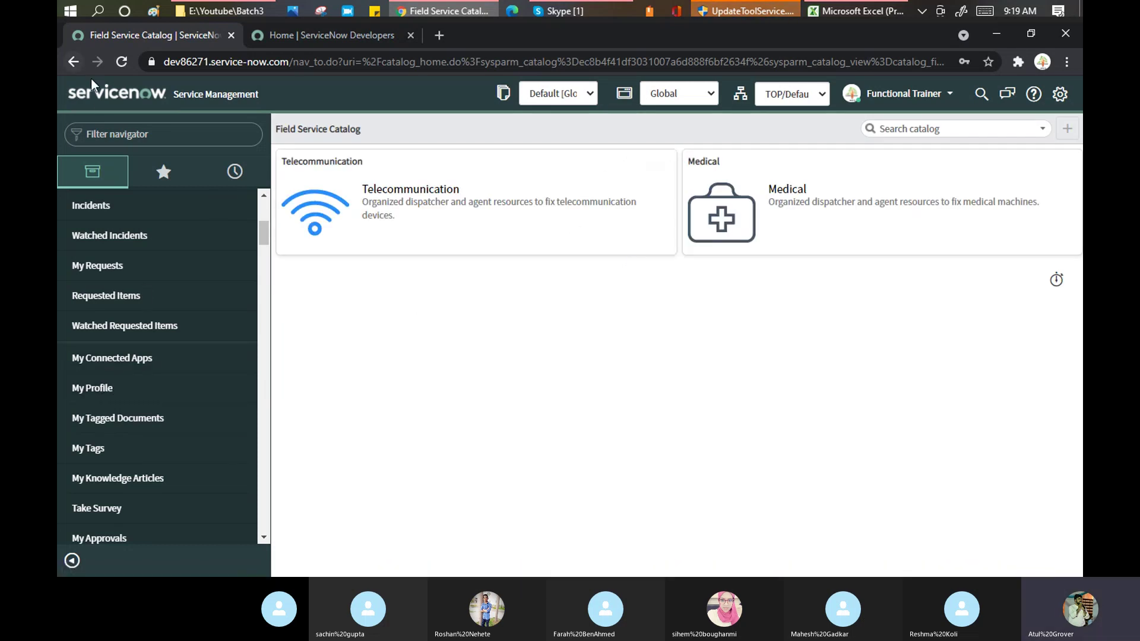
click(101, 96)
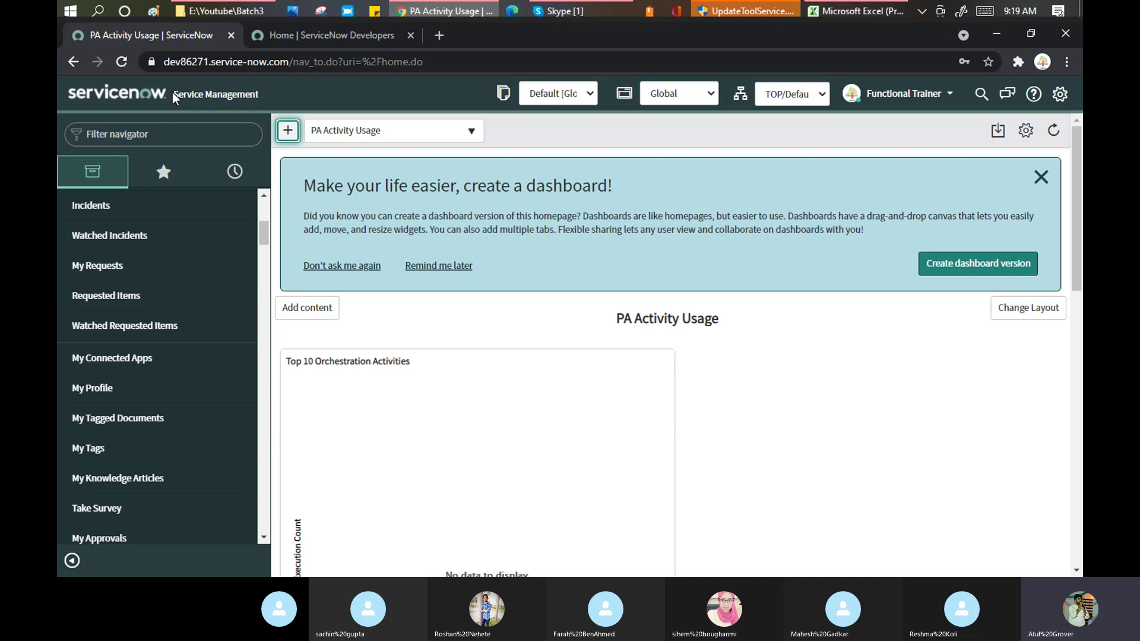
Select the Service Management header text and open System Settings to turn off the domain picker
drag(172, 92, 254, 103)
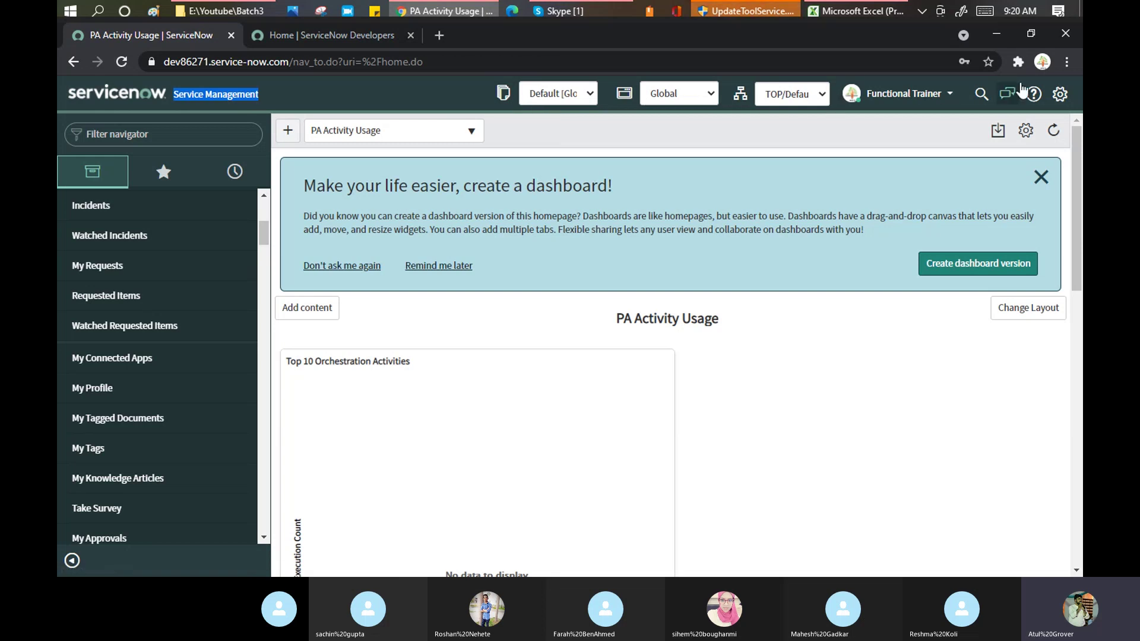
click(1060, 98)
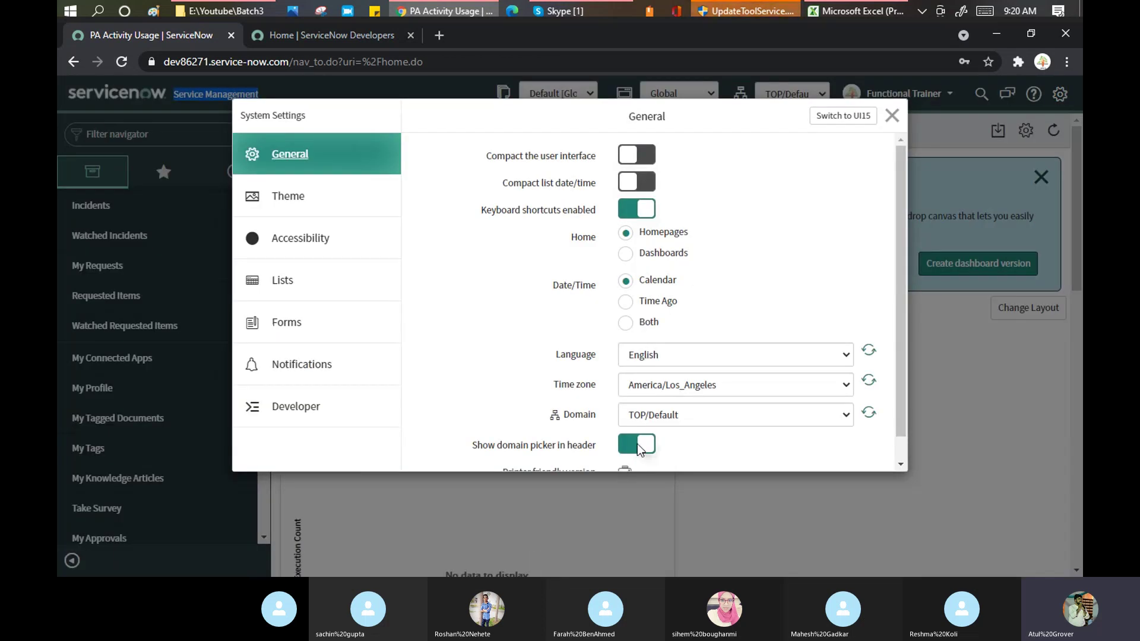
Hide the domain picker from the header and close the System Settings dialog
click(638, 445)
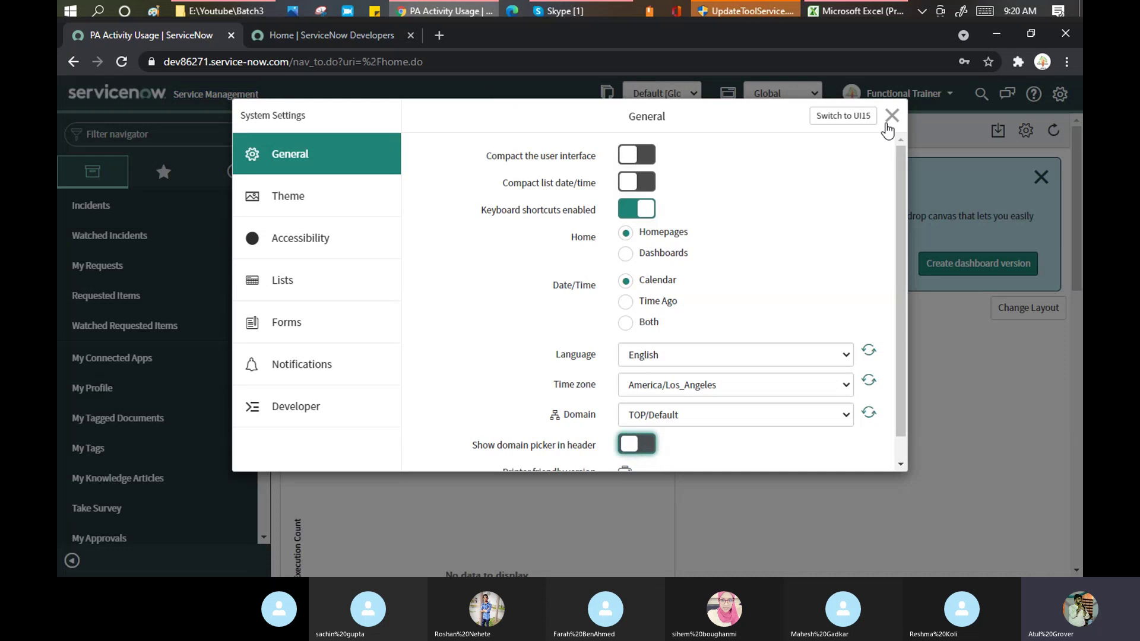
key(Escape)
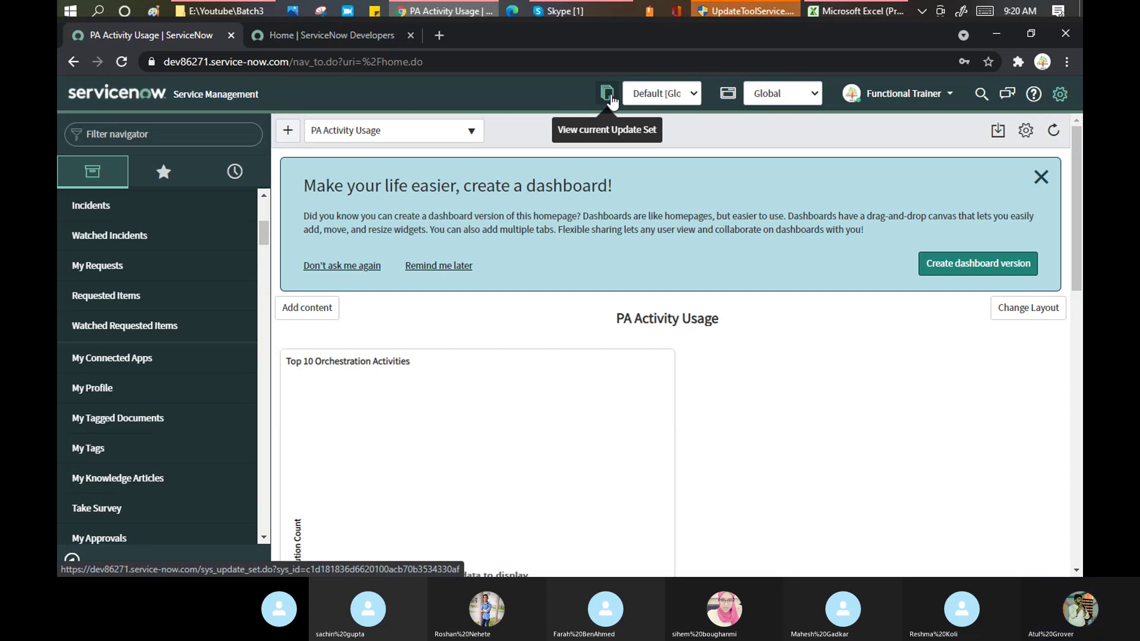
key(alt+Tab)
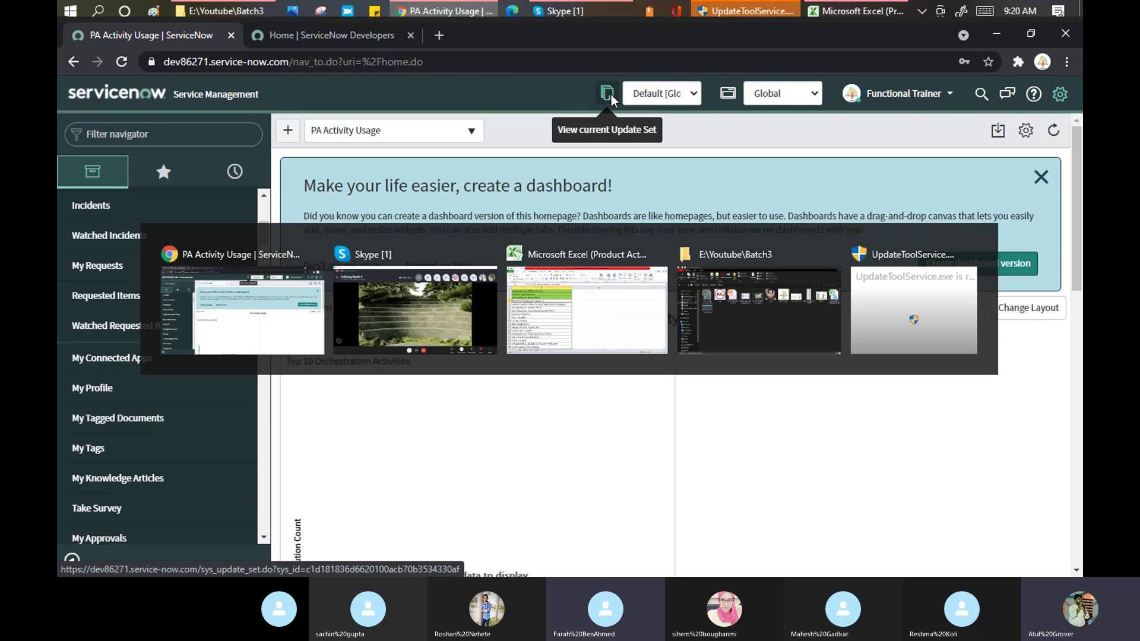
key(alt+Tab)
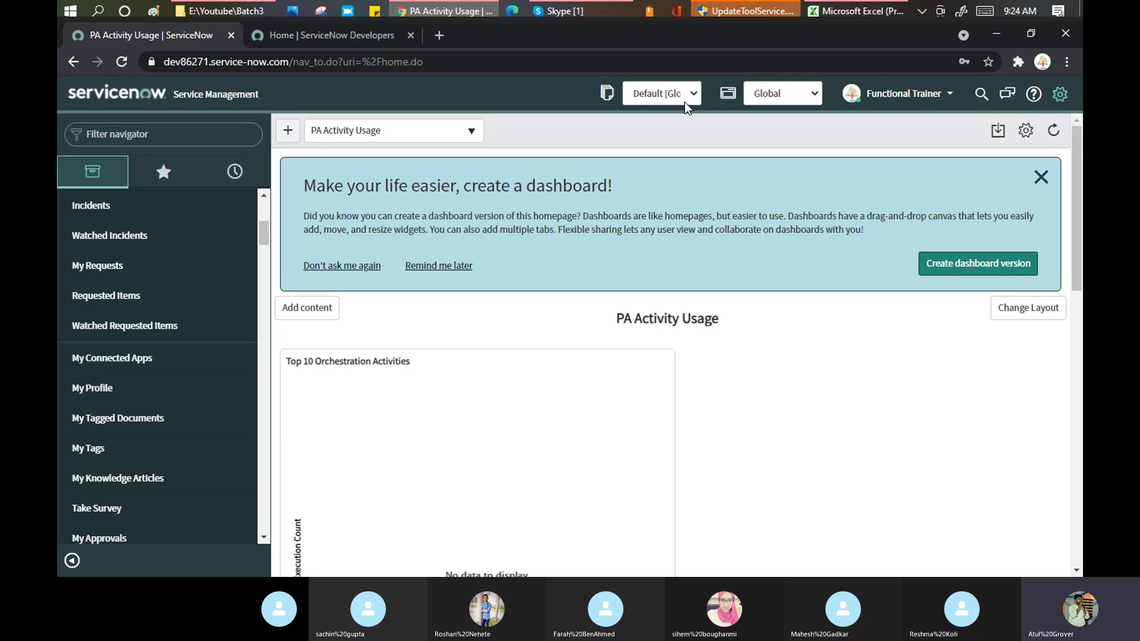
Bring the Skype Training Batch 3 call window in front of ServiceNow
click(567, 10)
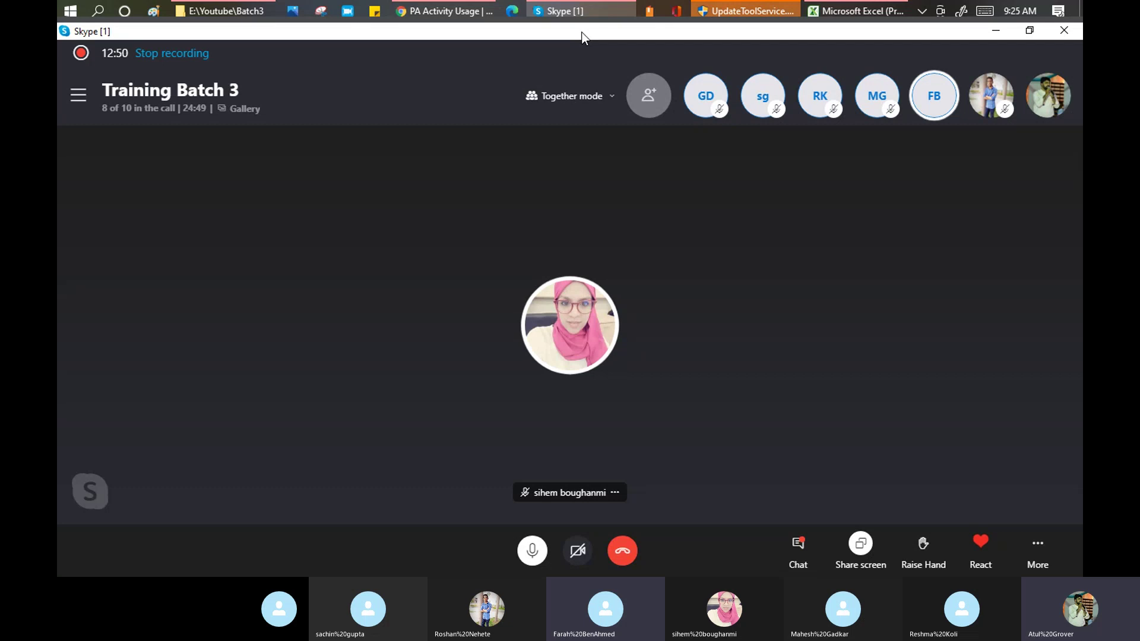
Switch from Skype back to the ServiceNow PA Activity Usage homepage in Chrome
key(alt+Tab)
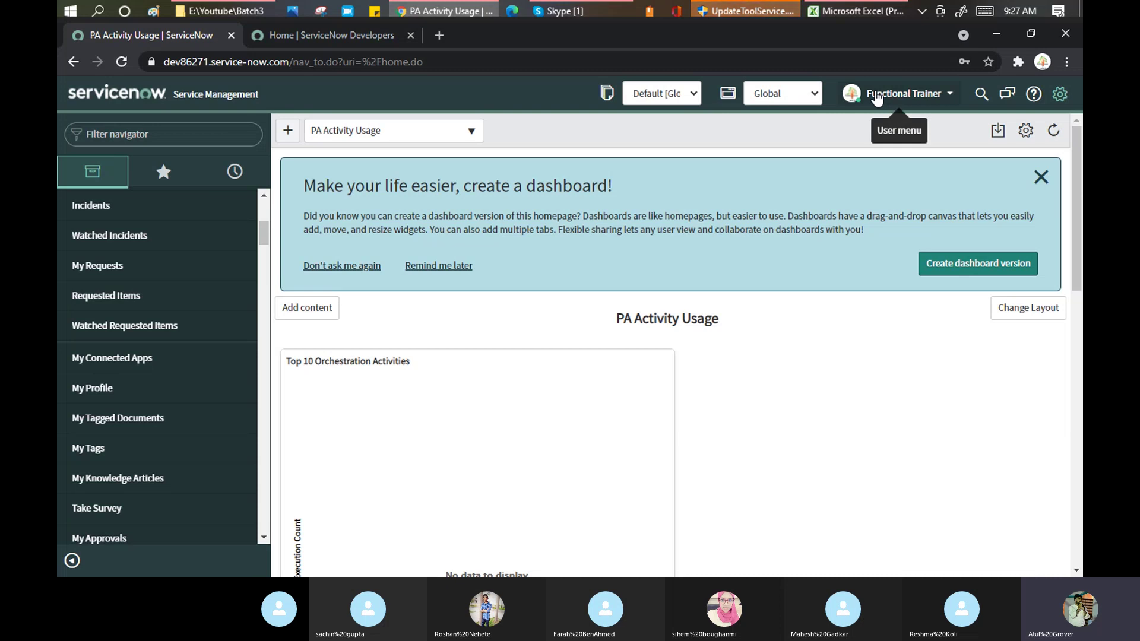
Open the Functional Trainer profile record from the user menu
click(951, 95)
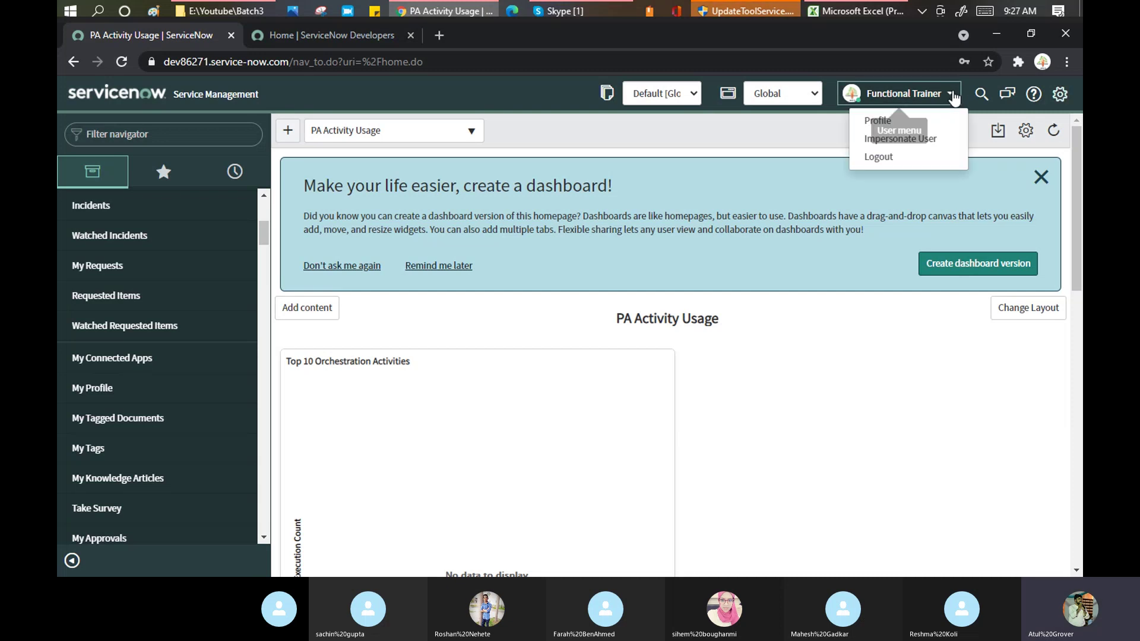
click(876, 122)
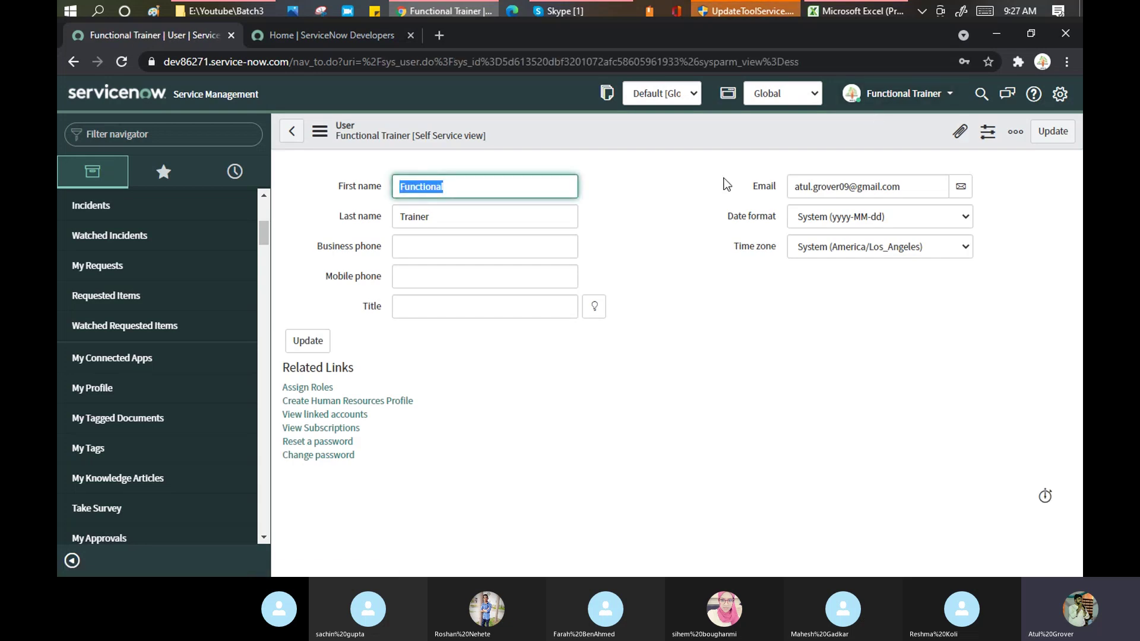
click(676, 181)
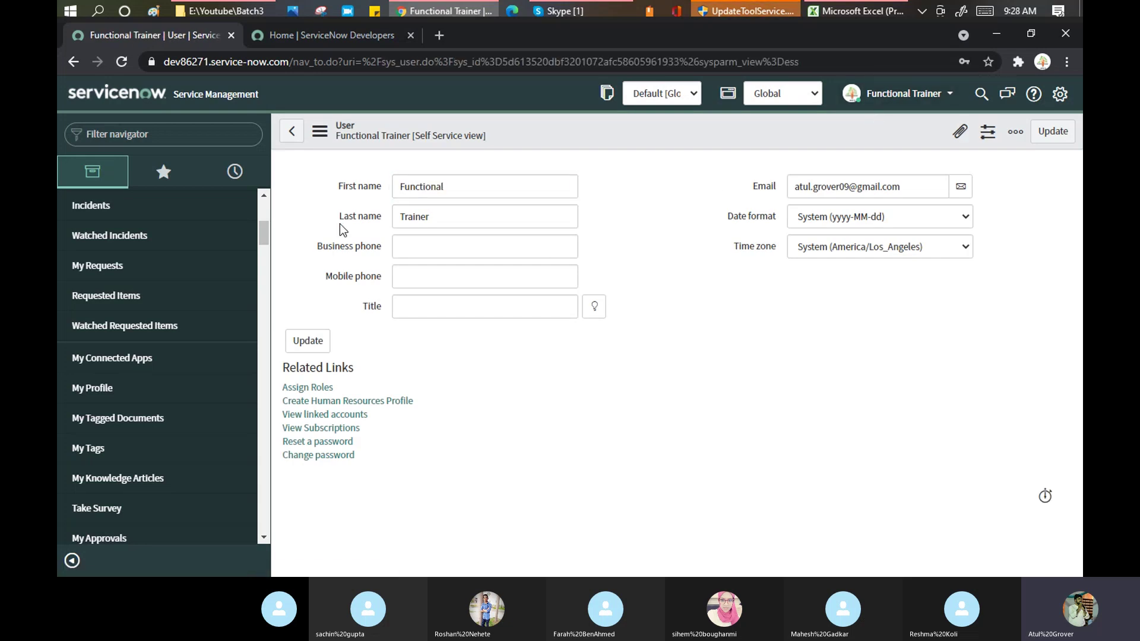
Switch the user form to Default view, showing Company, Department and Password fields
click(320, 132)
mouse_move(401, 242)
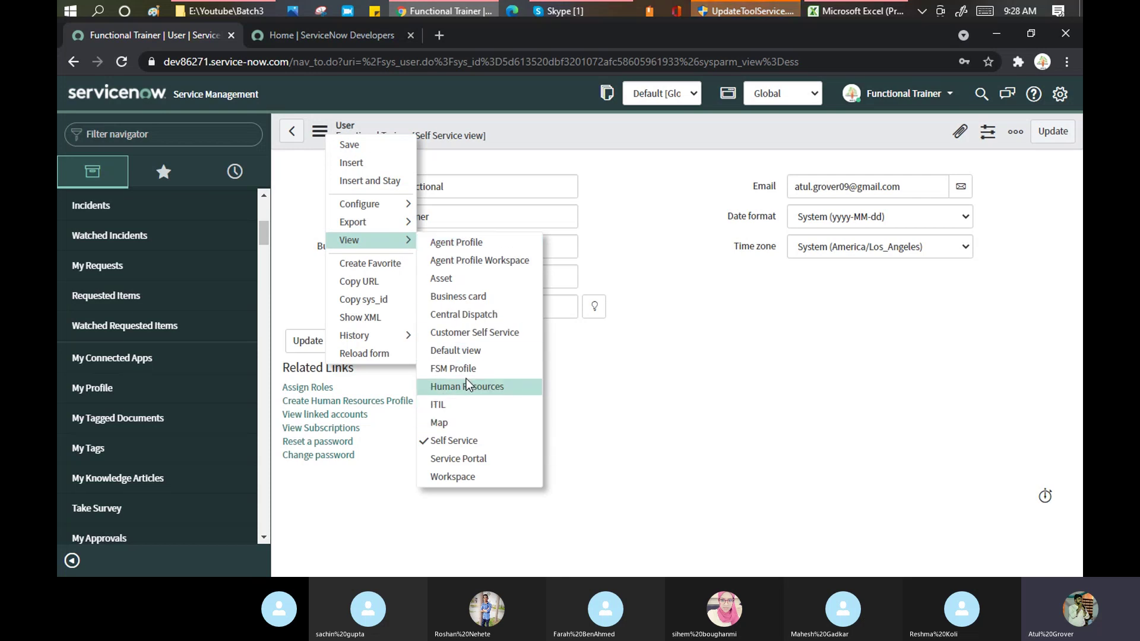
click(464, 351)
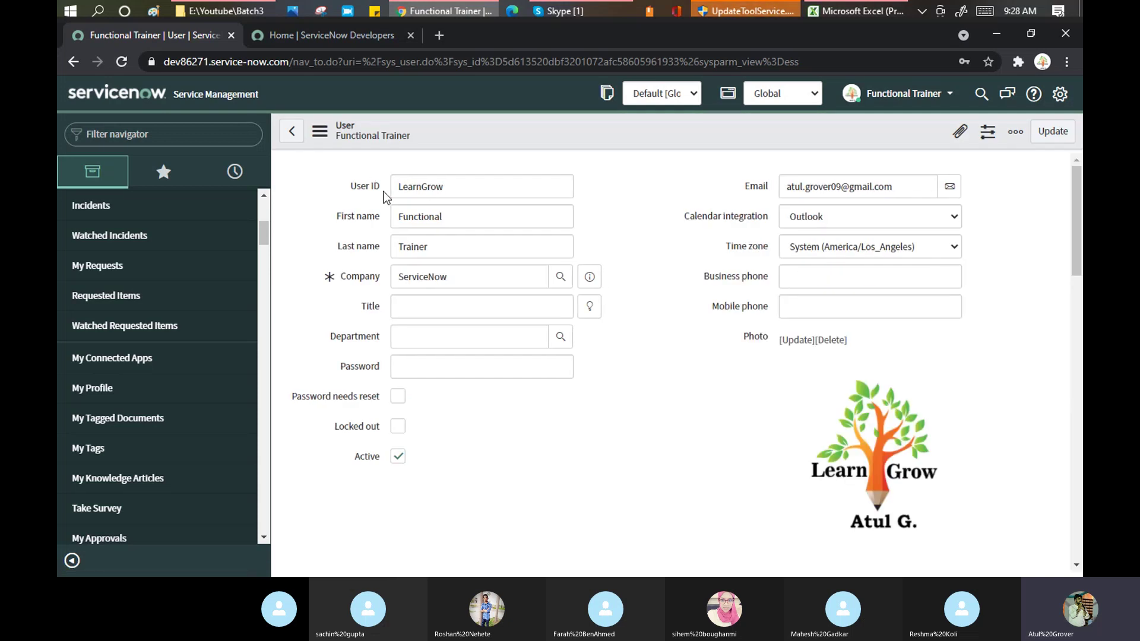
Highlight the User ID, First name and Last name fields, then open the Functional Trainer user menu
drag(382, 190, 351, 191)
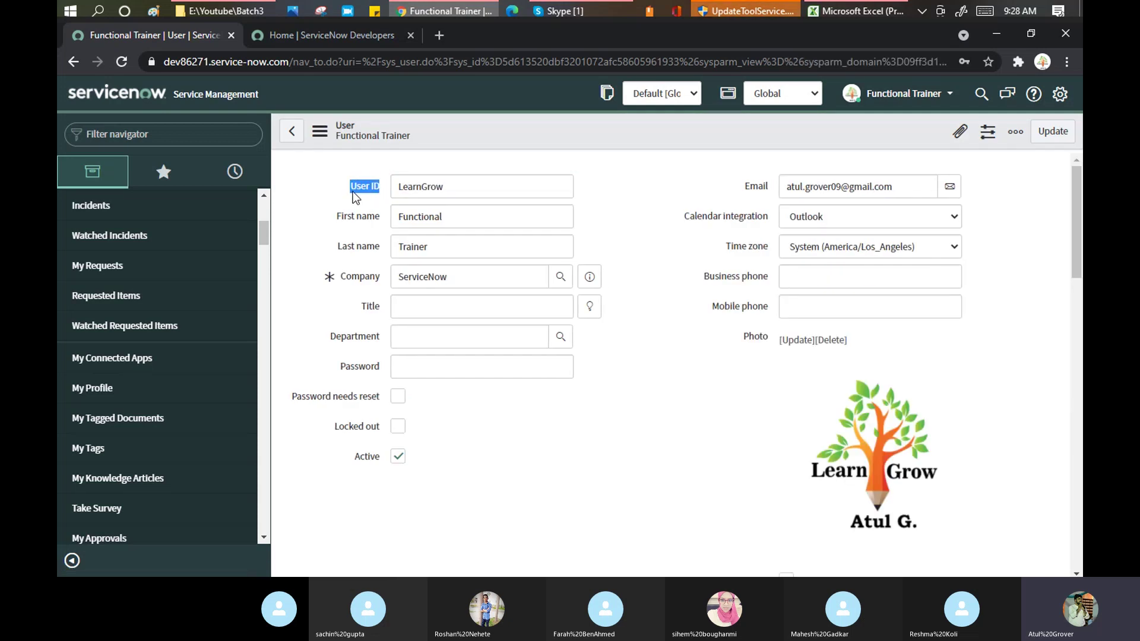
drag(457, 188, 396, 188)
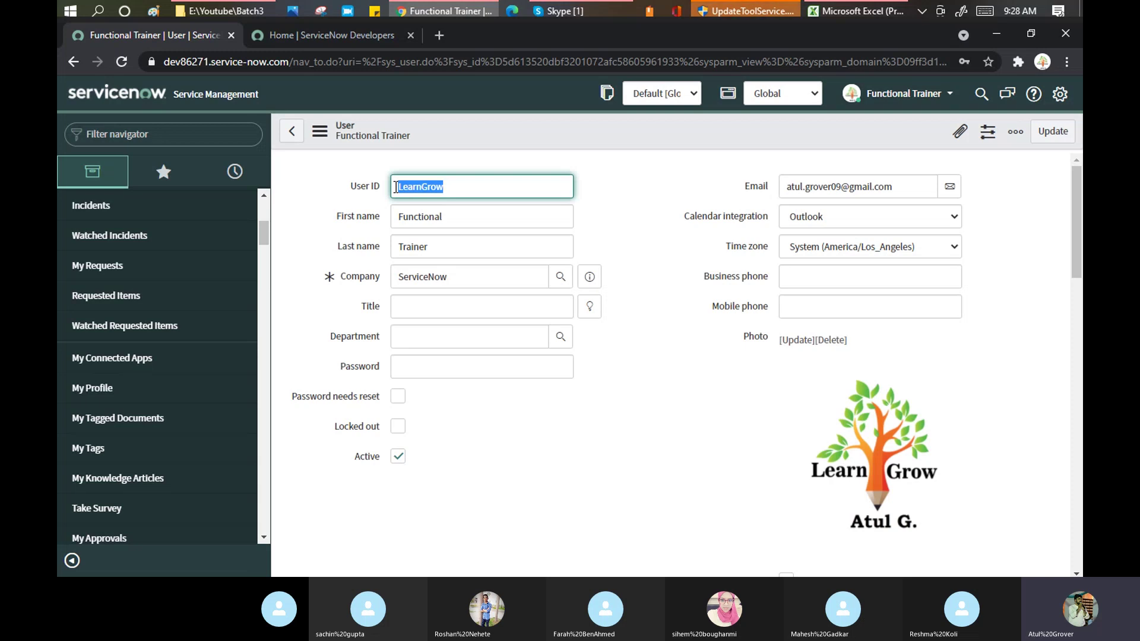
drag(378, 216, 334, 219)
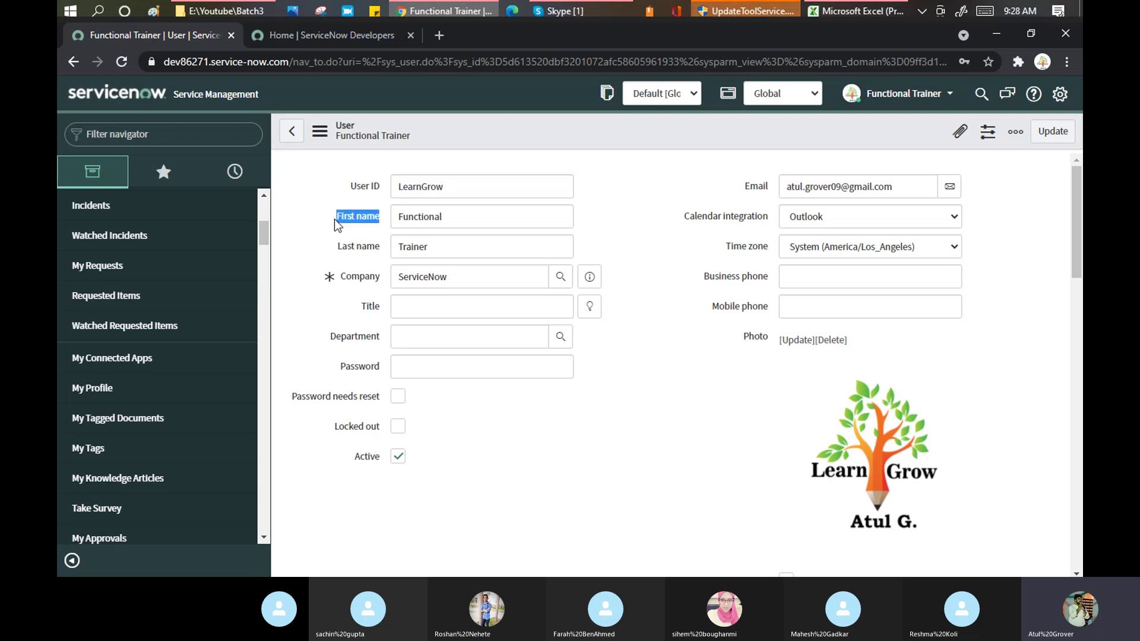
drag(379, 250, 336, 249)
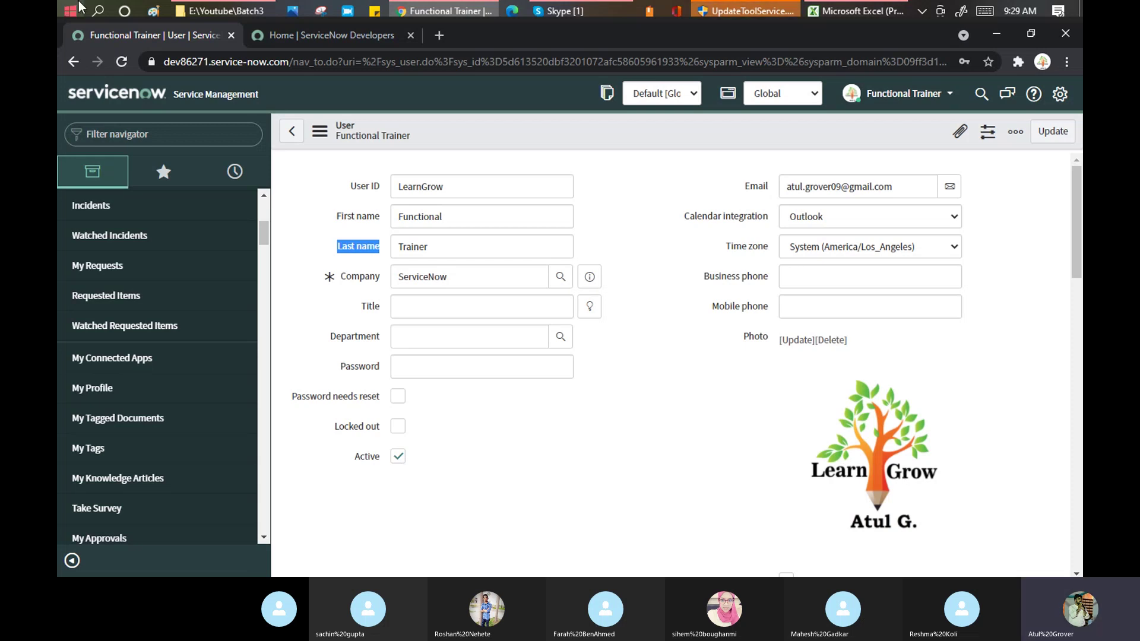
click(951, 93)
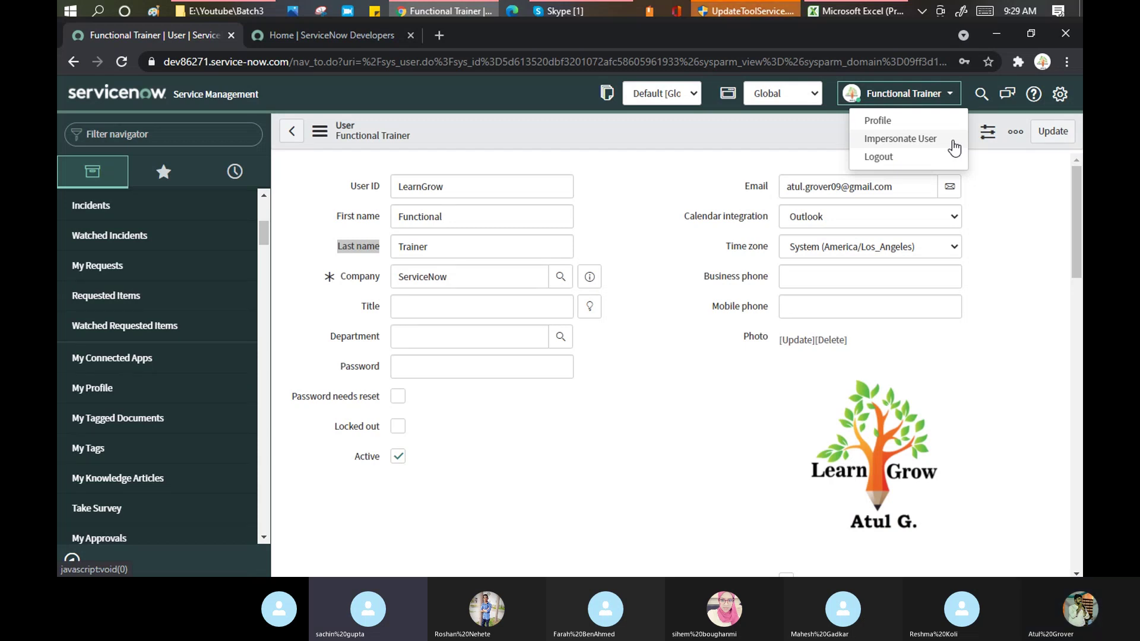
Switch from the ServiceNow user record to the Skype Training Batch 3 call
click(558, 12)
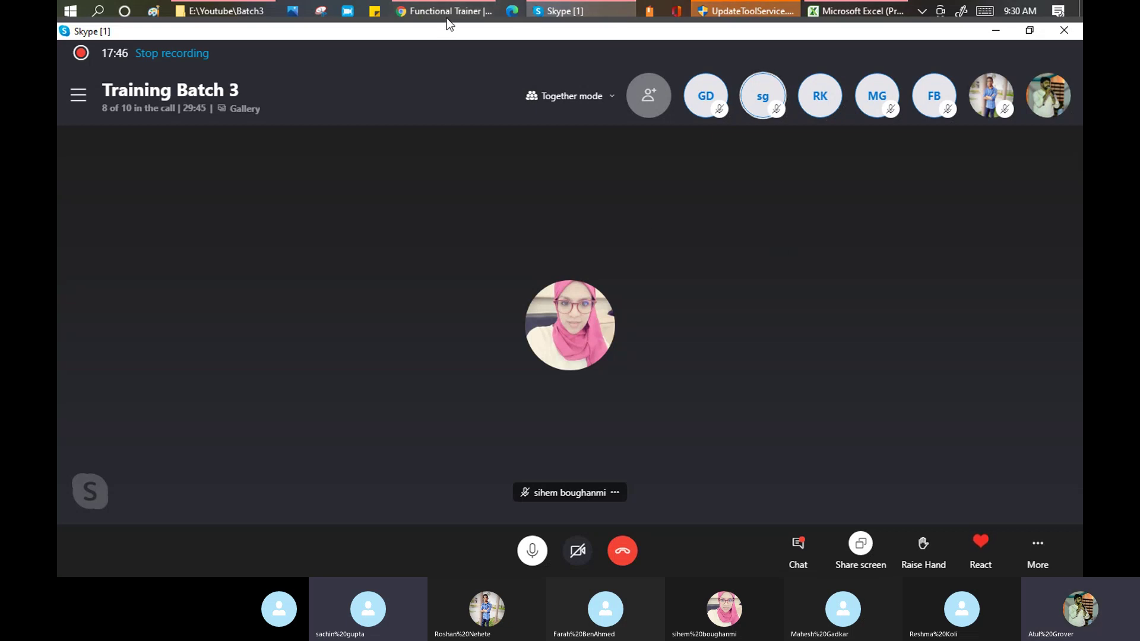
mouse_move(447, 15)
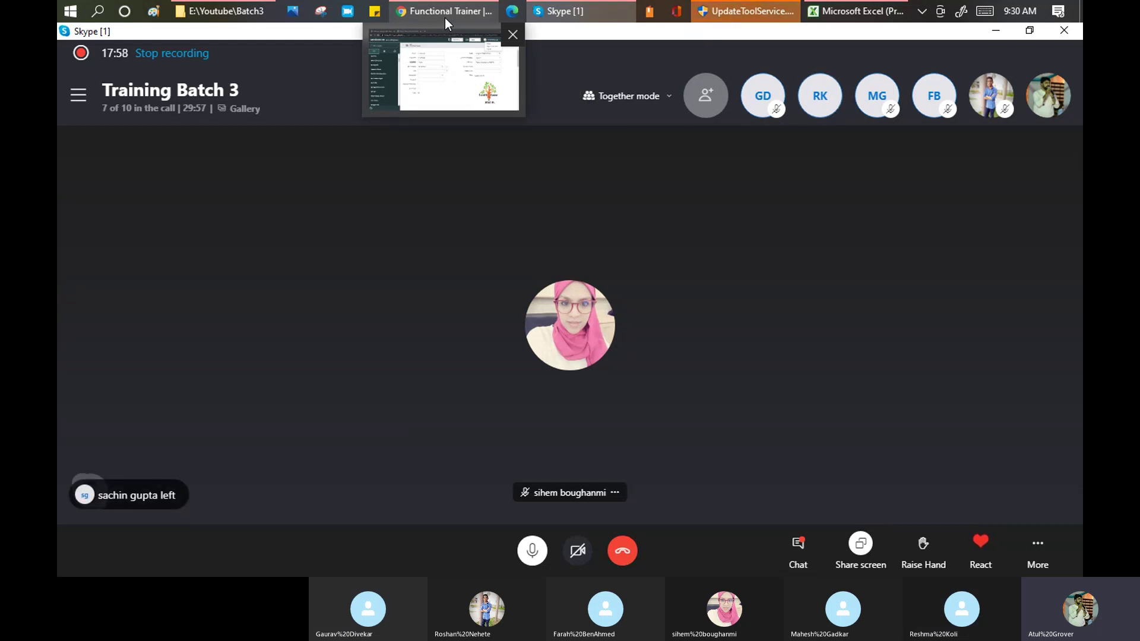
click(455, 70)
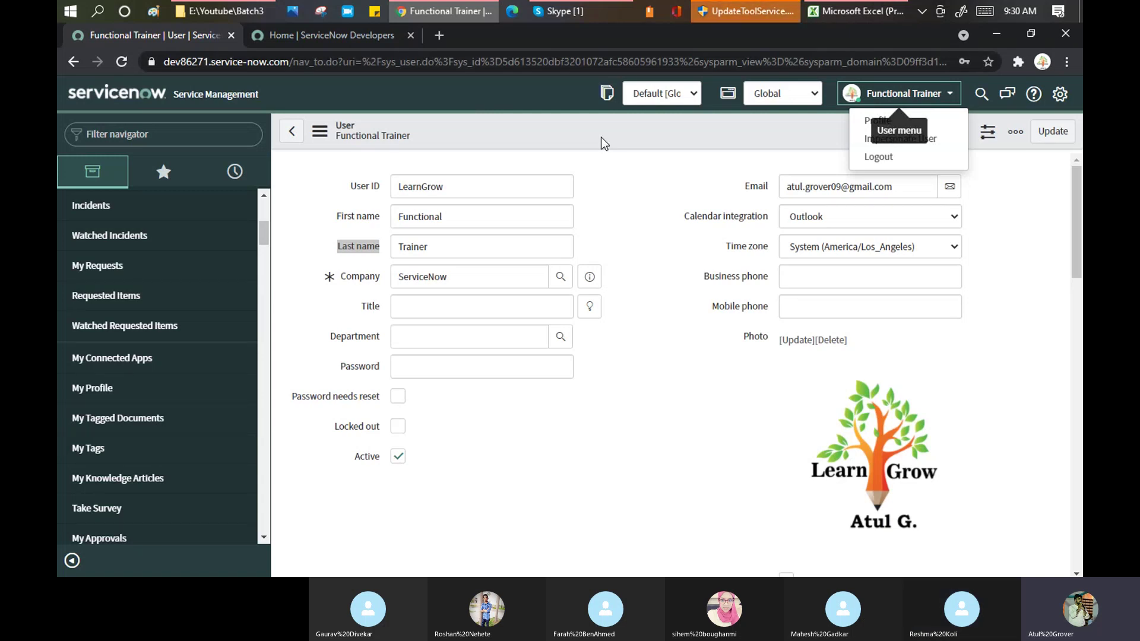
key(alt+Tab)
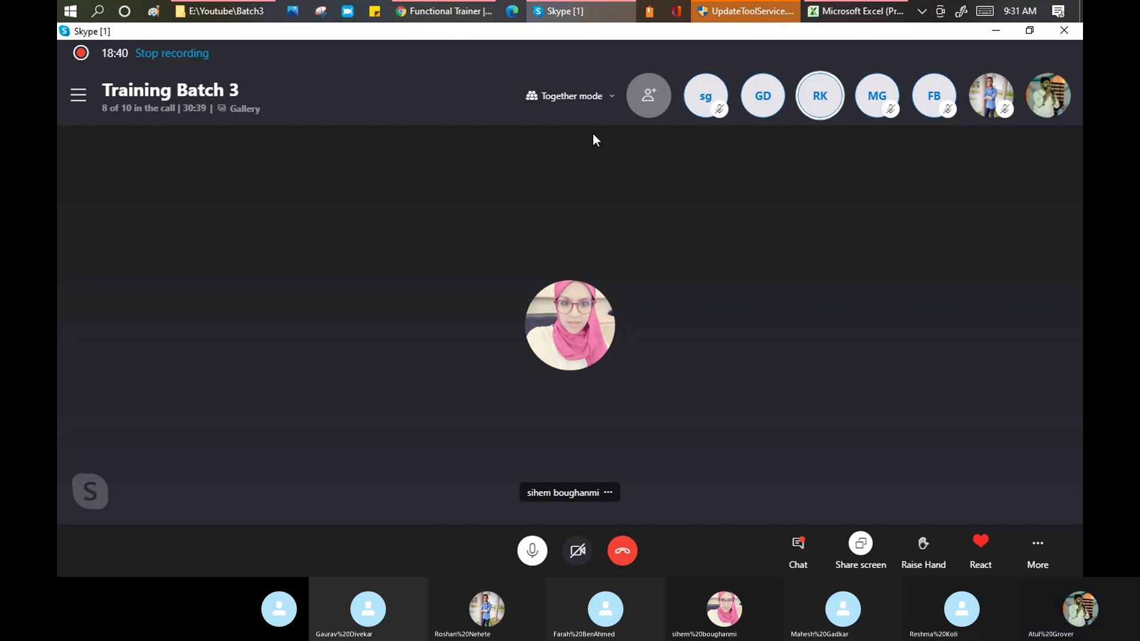
Return from Skype to the ServiceNow user record with the account menu offering Impersonate User
mouse_move(864, 6)
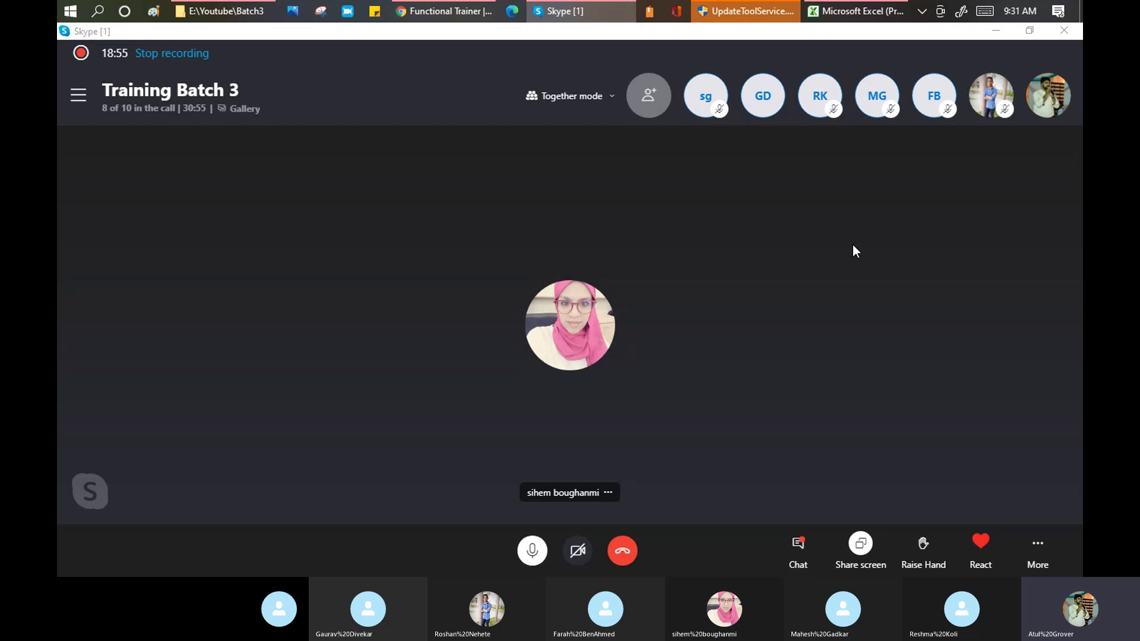
key(alt+Tab)
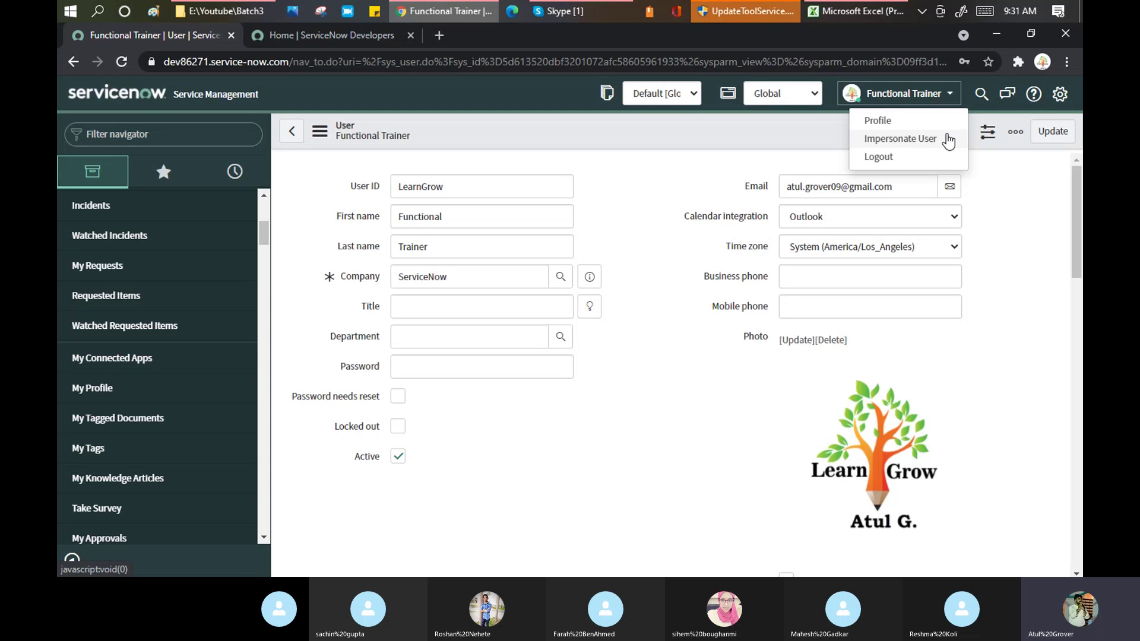
Switch back to the Skype Training Batch 3 call, now showing 9 of 10 participants
key(alt+Tab)
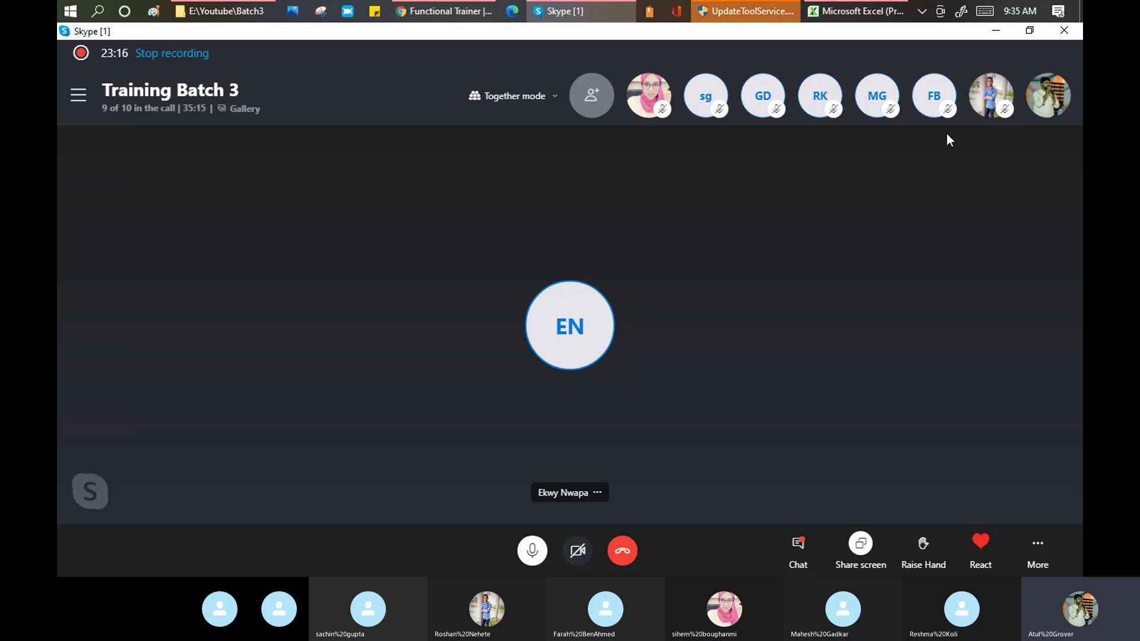
click(445, 10)
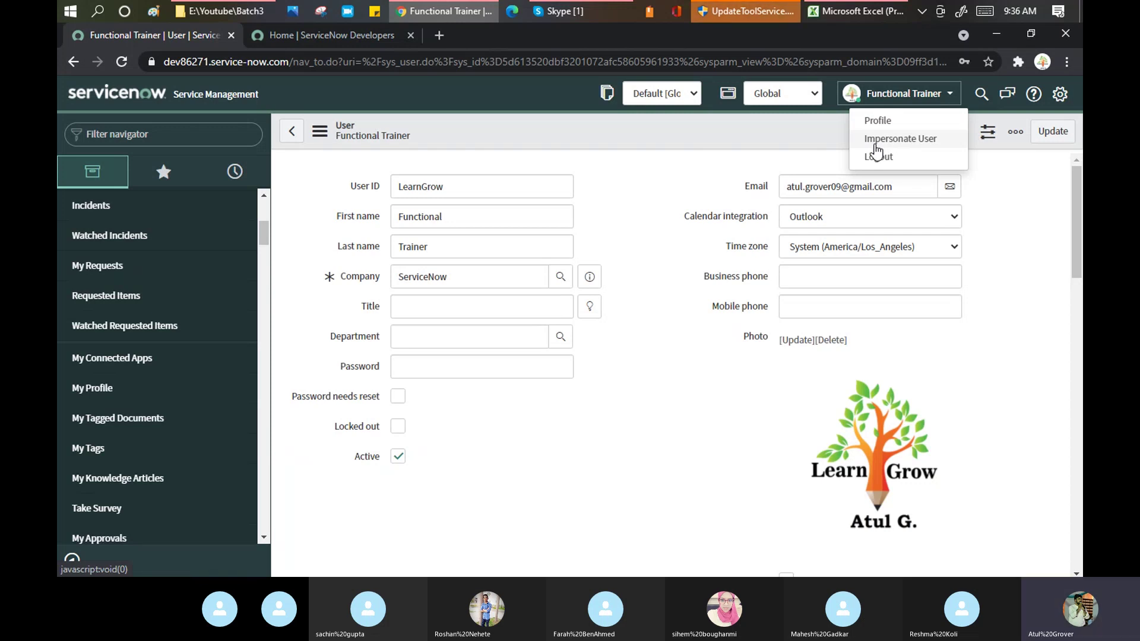
key(alt+Tab)
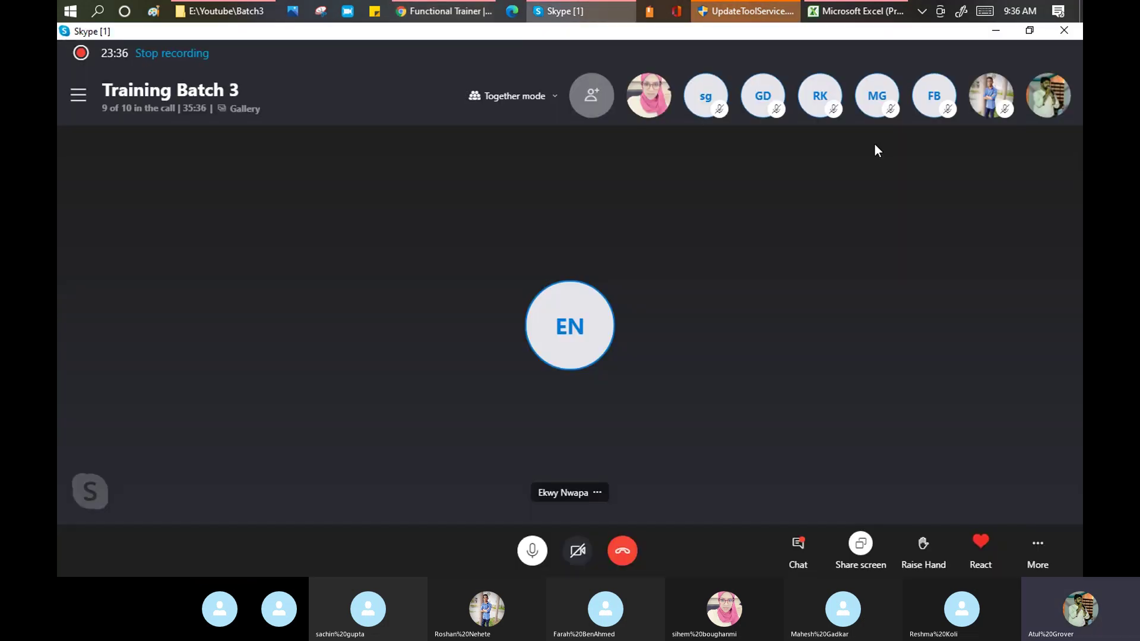
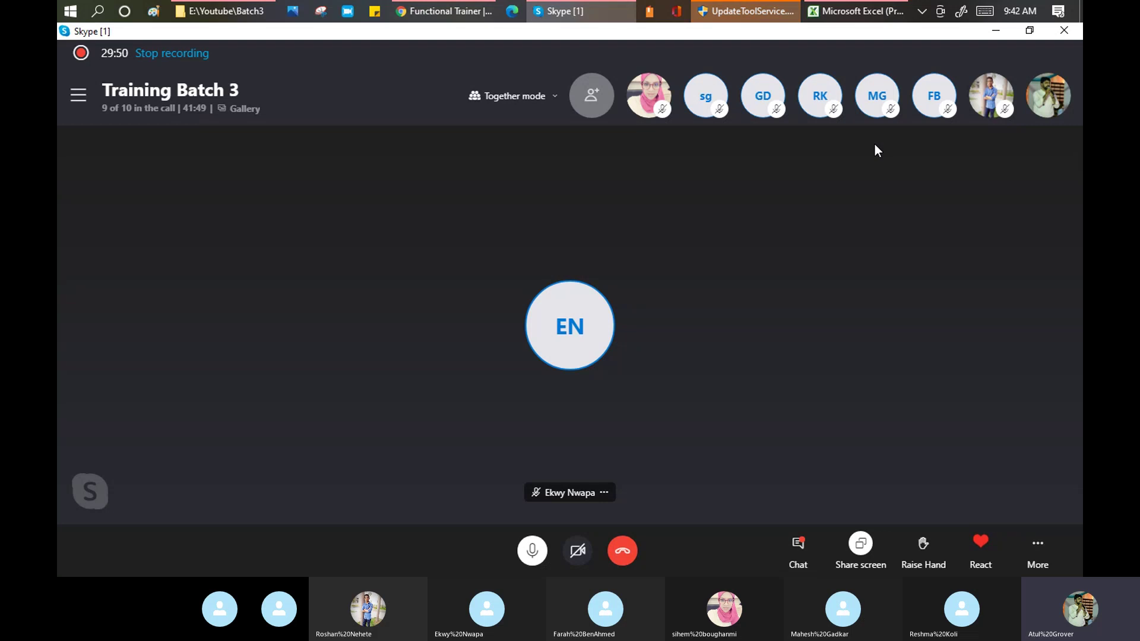
Bring the Functional Trainer's ServiceNow user record back in front and close its account menu
key(alt+Tab)
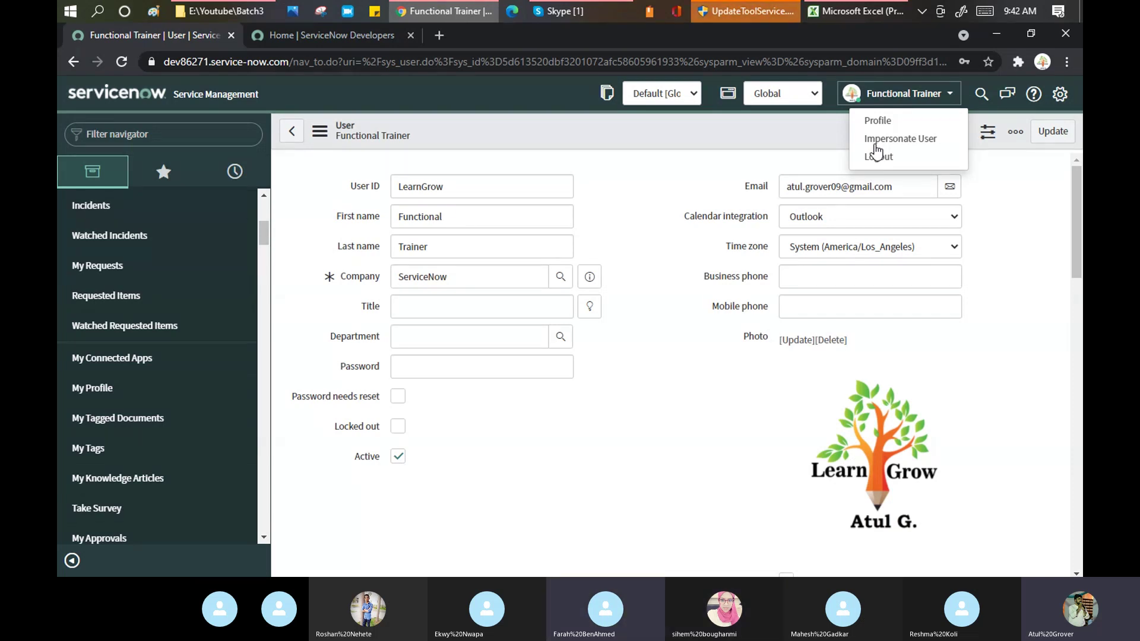
key(alt+Tab)
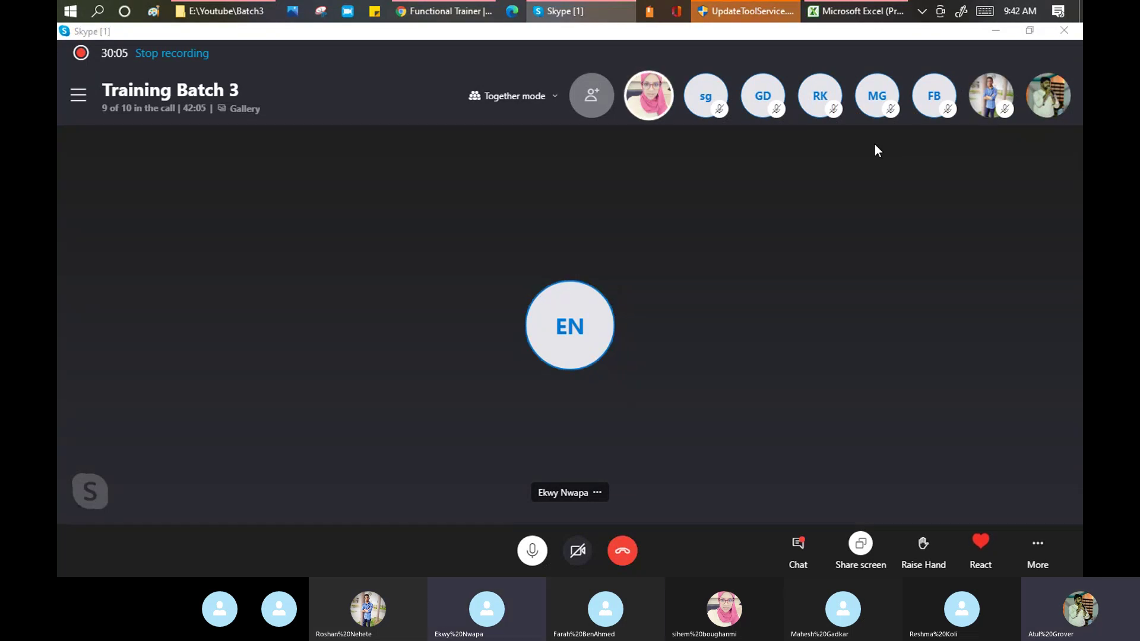
key(alt+Tab)
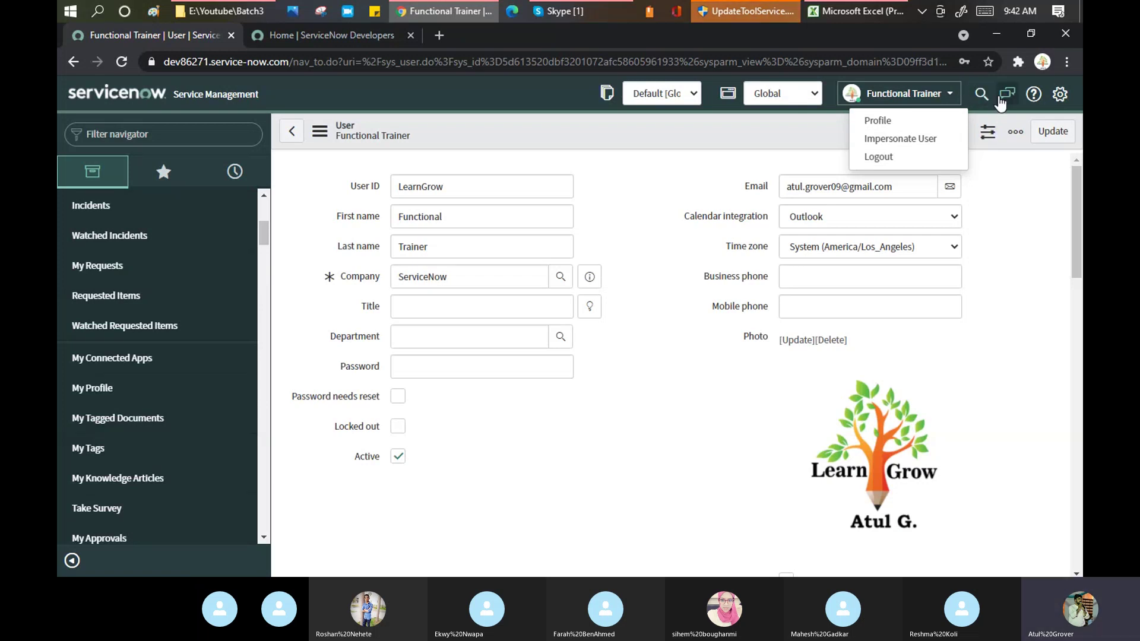
click(1029, 258)
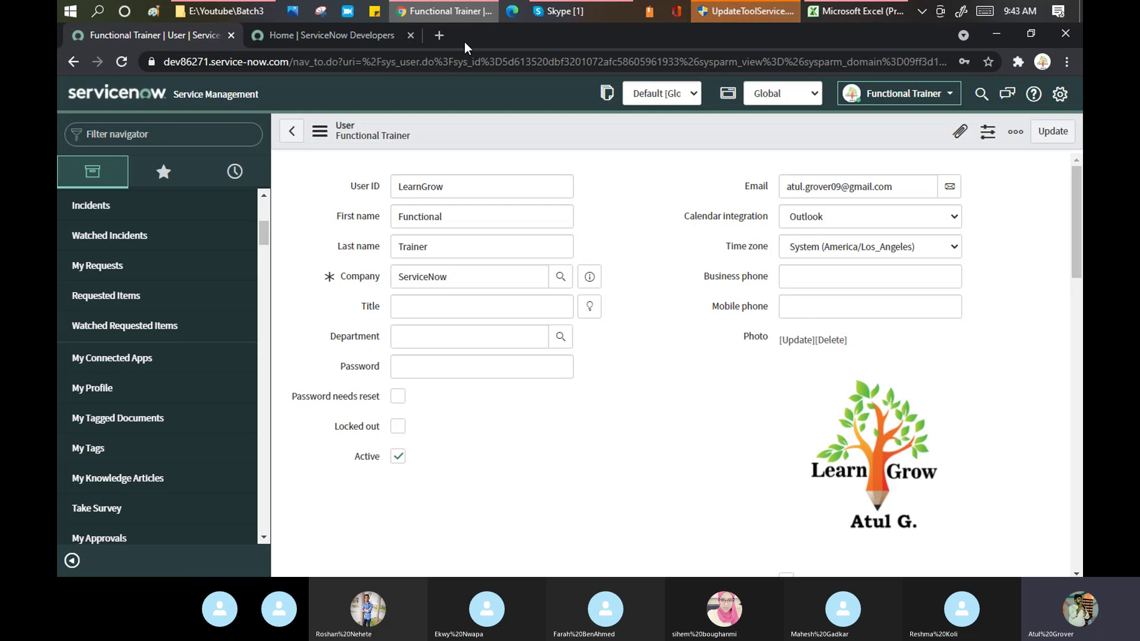
Restore the Skype Training Batch 3 call window, reposition it, then minimise it
click(558, 13)
click(1027, 30)
drag(628, 71, 659, 107)
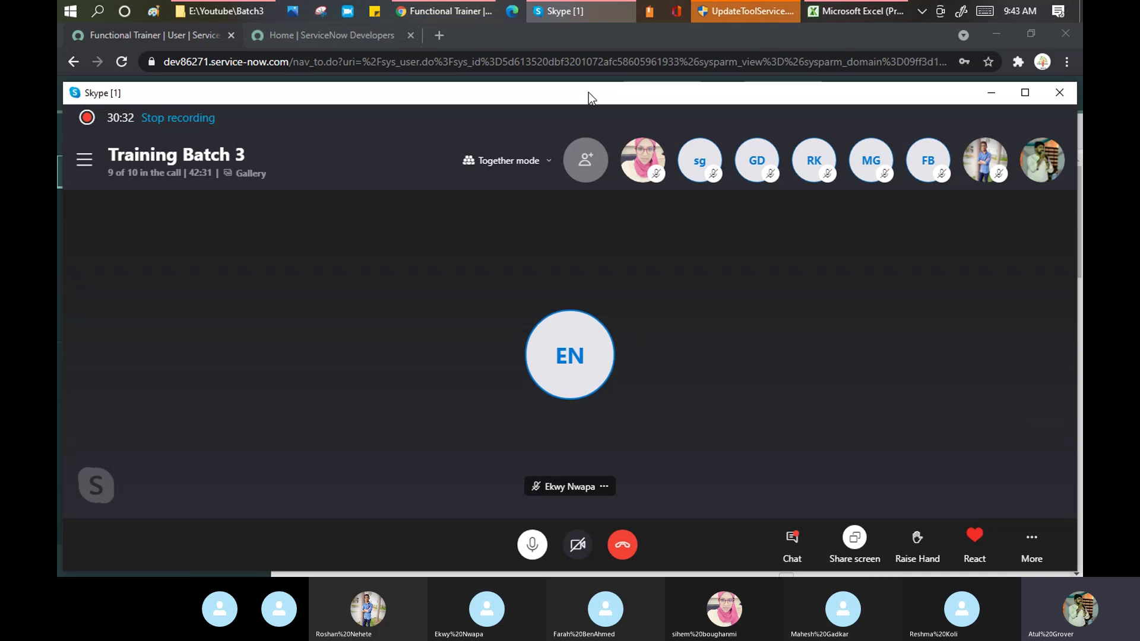
drag(588, 91, 597, 158)
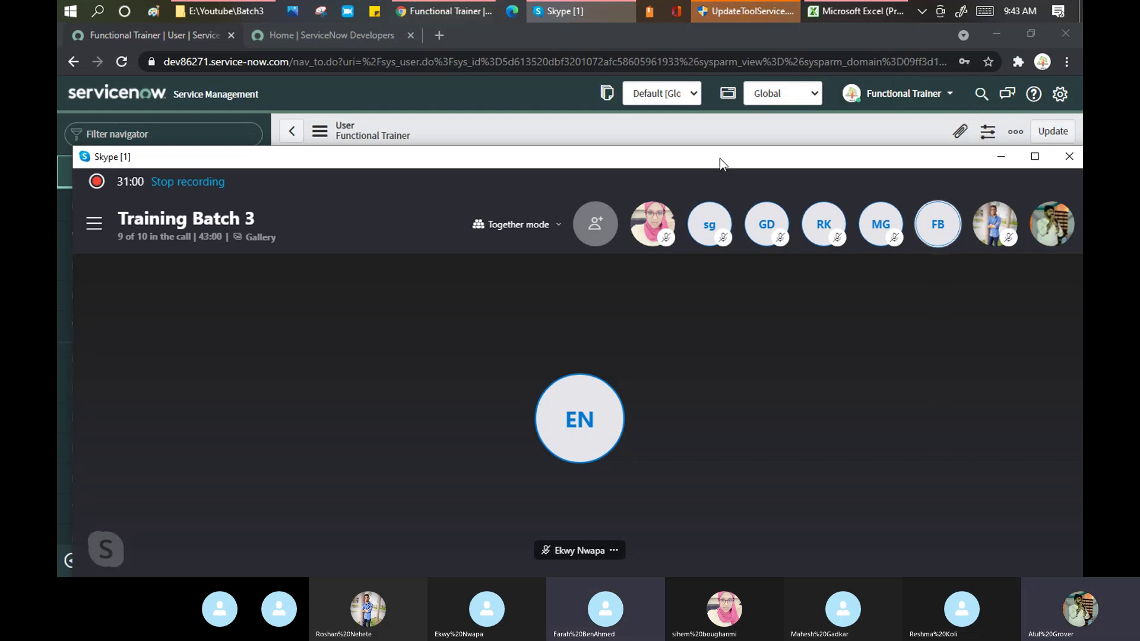
drag(720, 158, 728, 125)
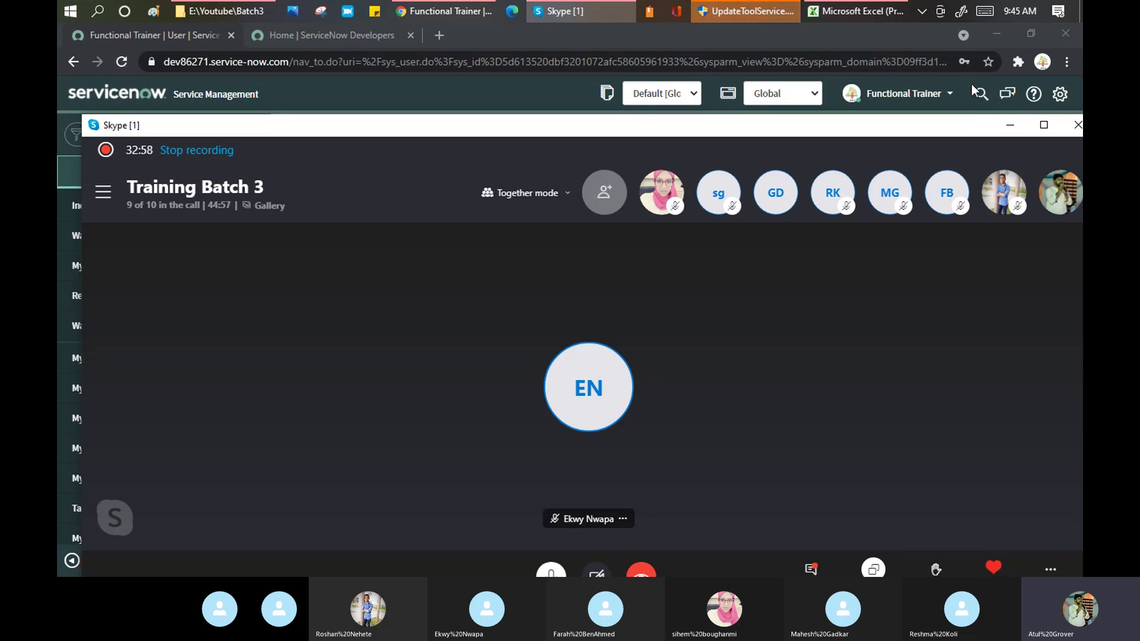
click(1009, 129)
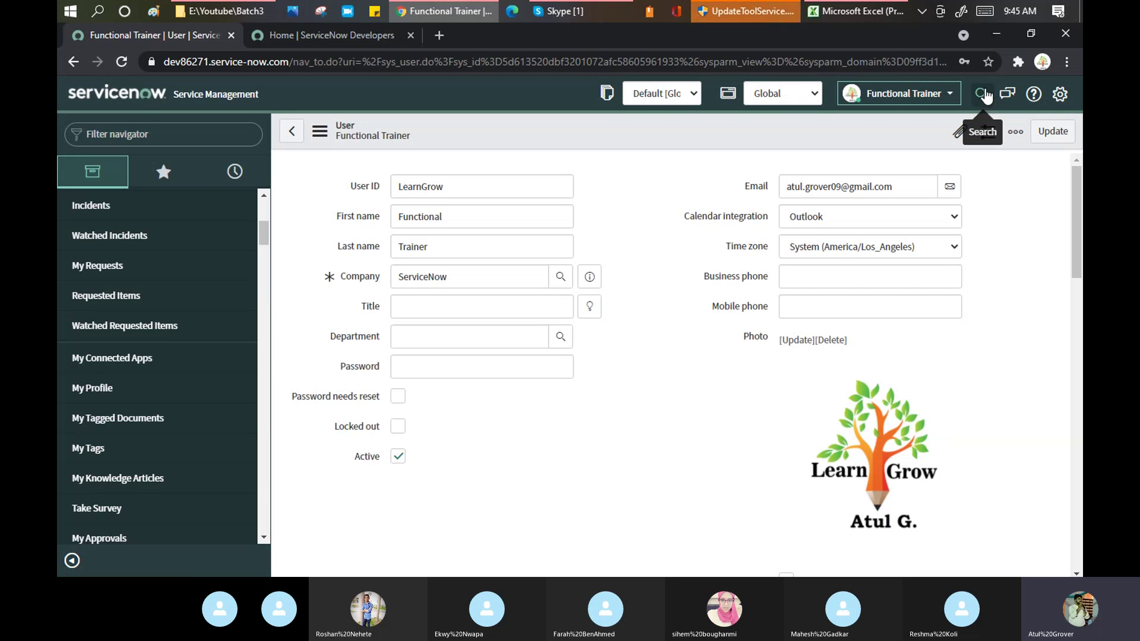
Search ServiceNow globally for 'Test', returning 614 results led by 231 incidents
click(981, 94)
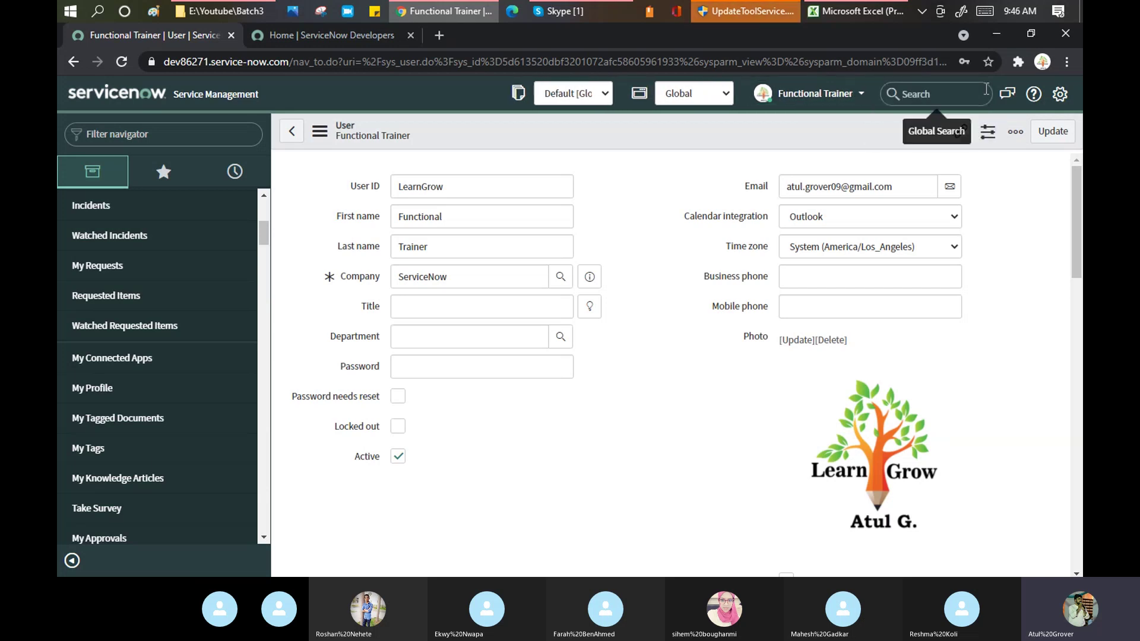
text(Test)
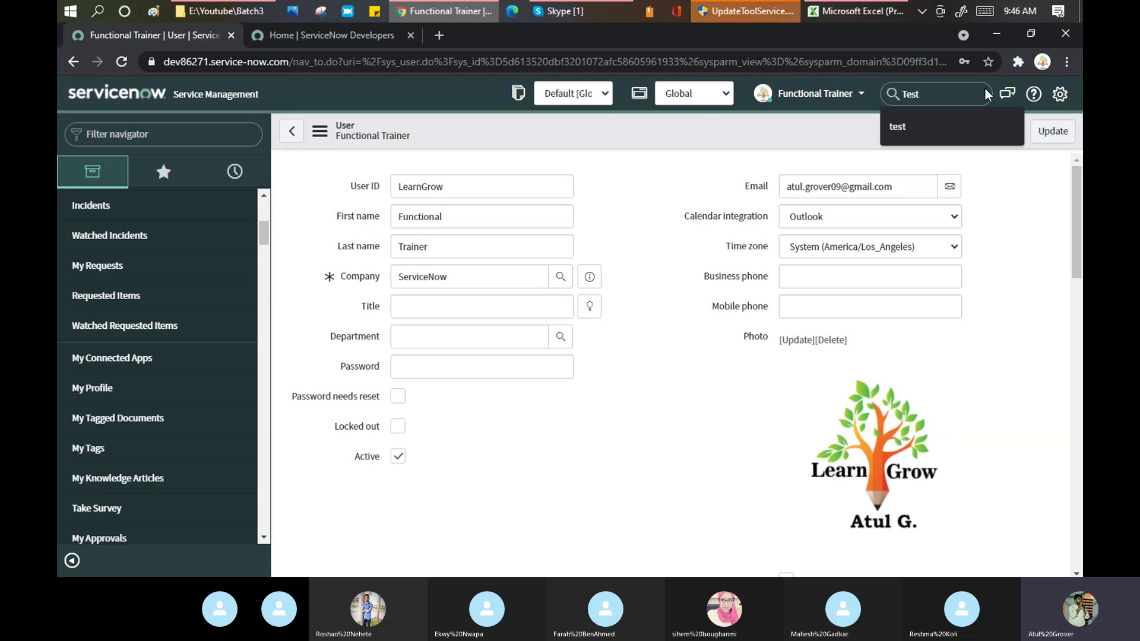
key(Return)
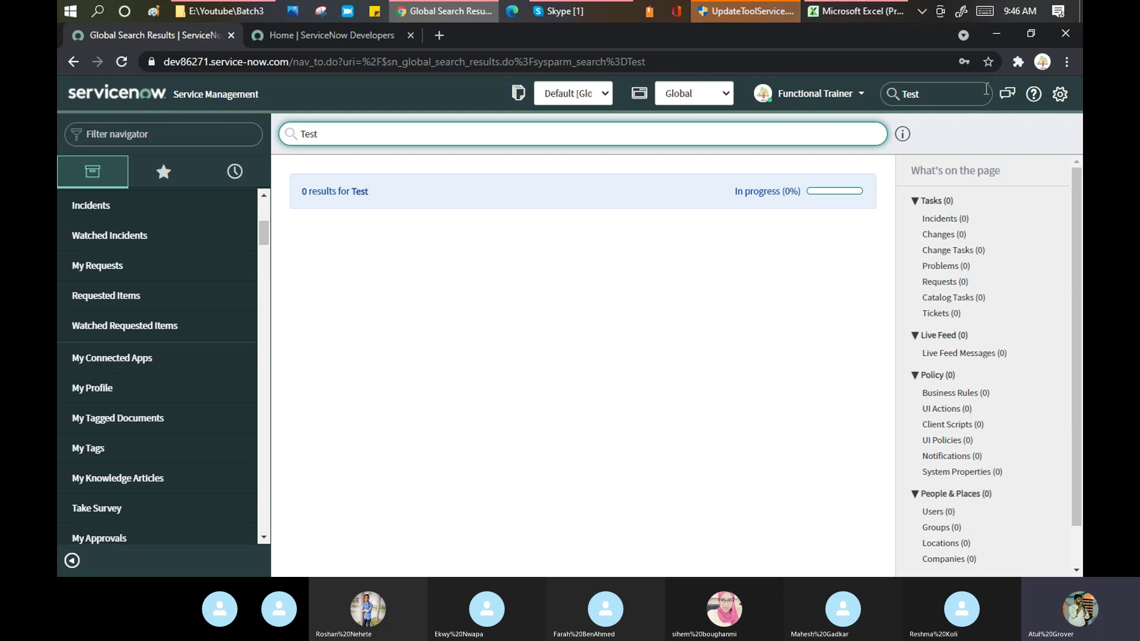
drag(936, 94, 906, 95)
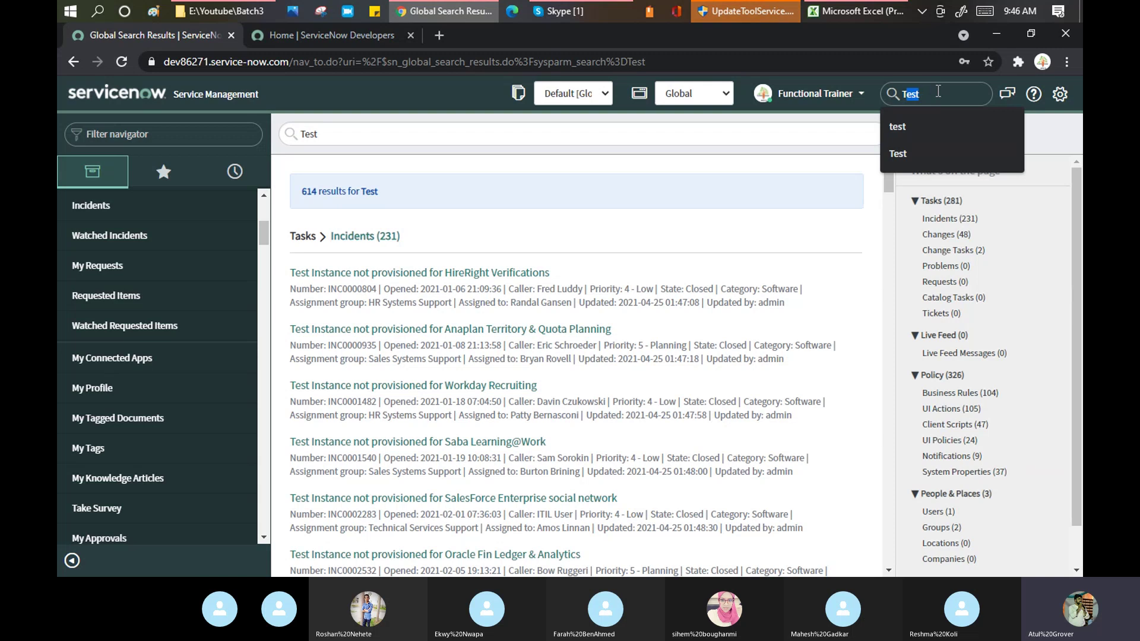
Replace the search term with INC0000804 and open that closed incident record directly
drag(938, 92, 902, 101)
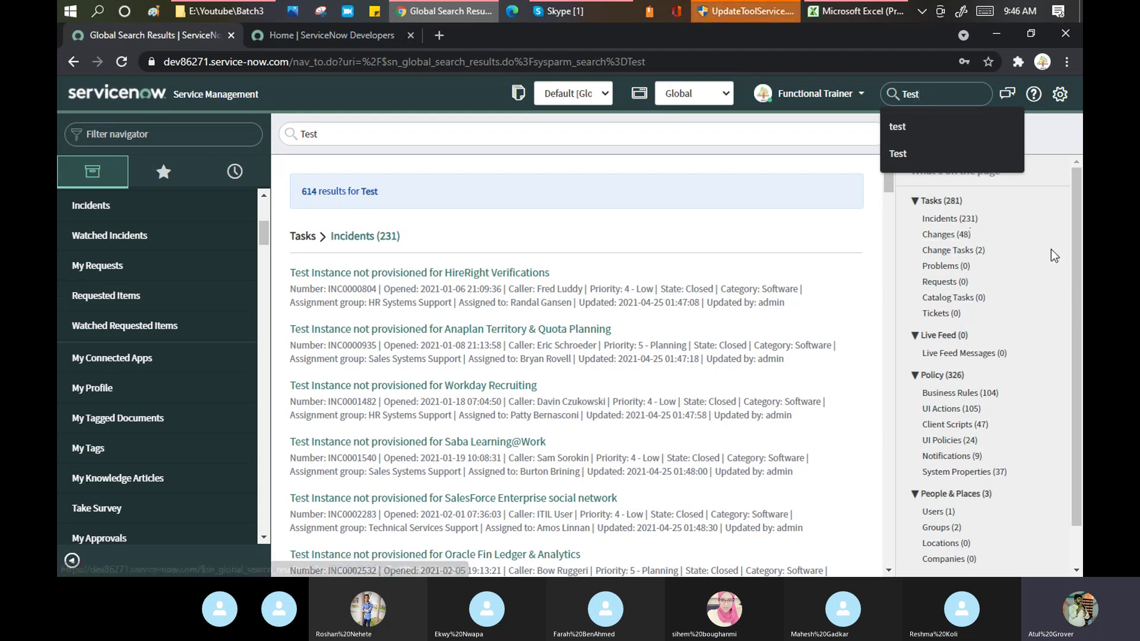
scroll(1049, 255, down, 1)
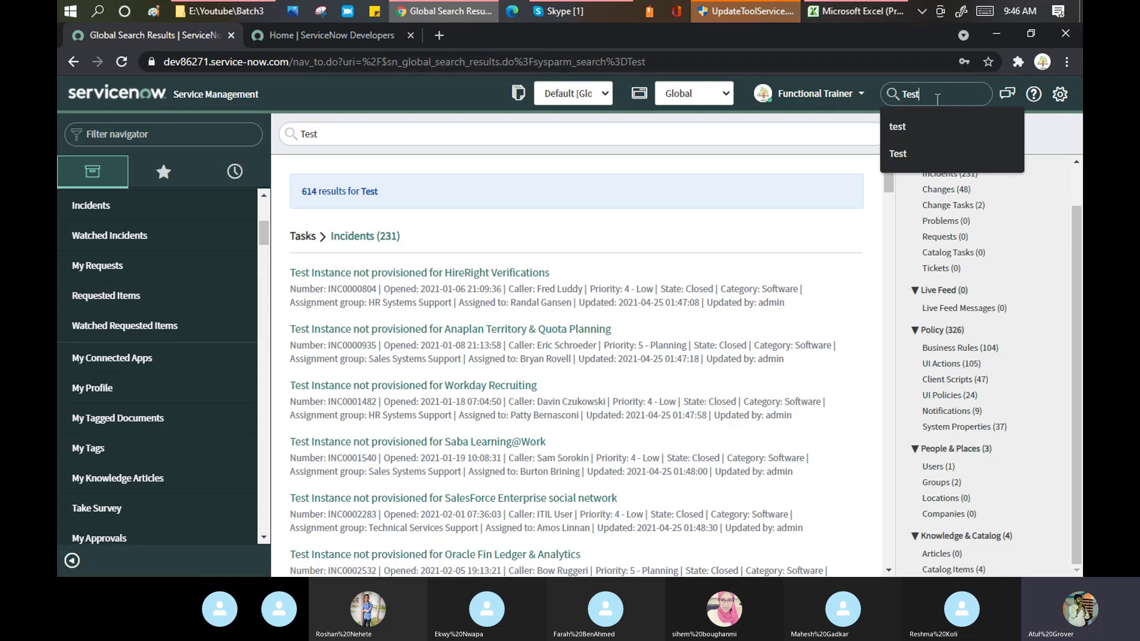
click(886, 93)
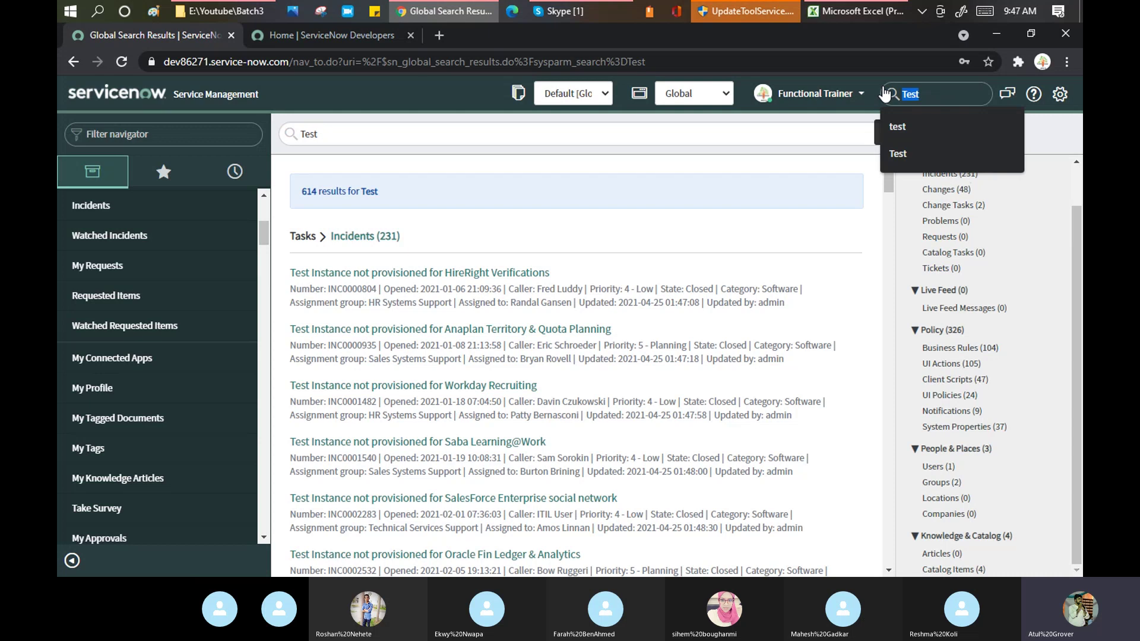
text(IN)
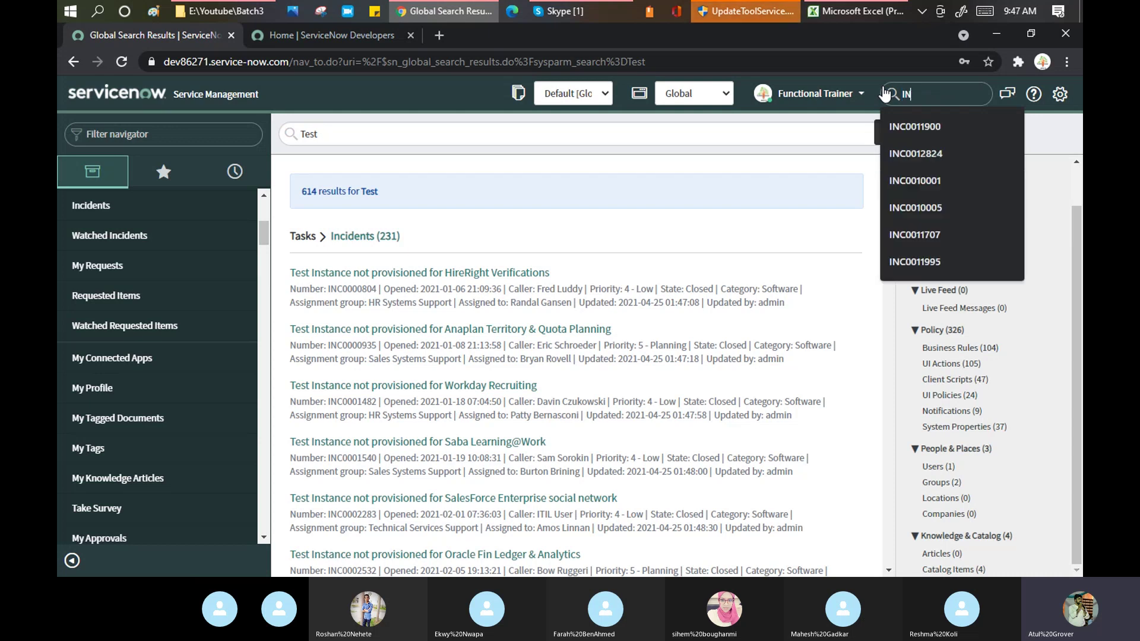
text(C000804)
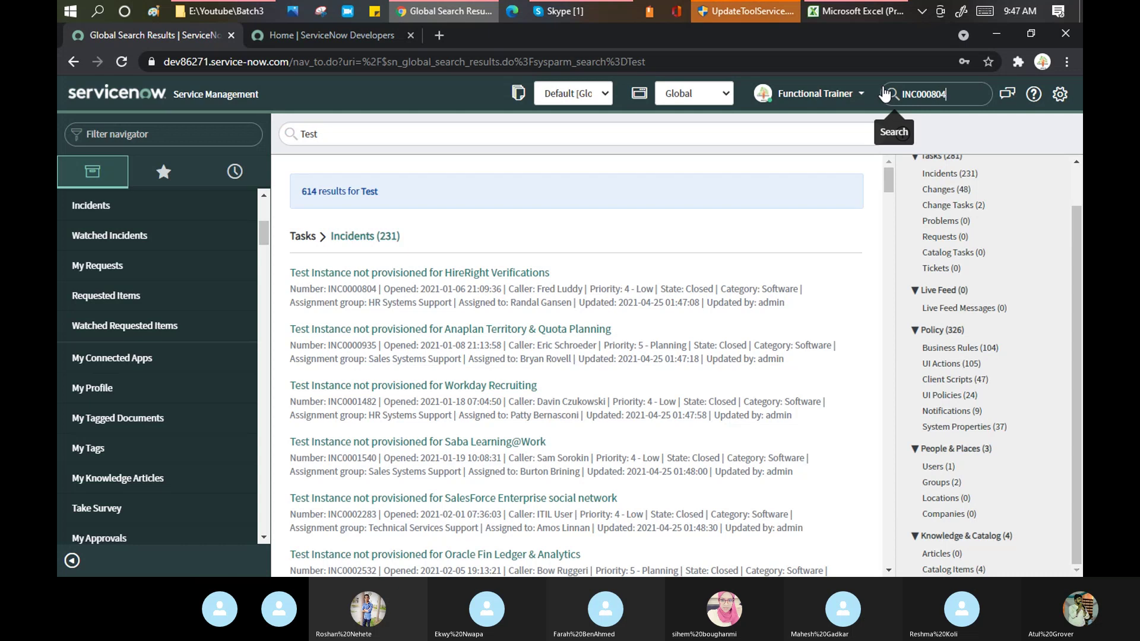
key(Return)
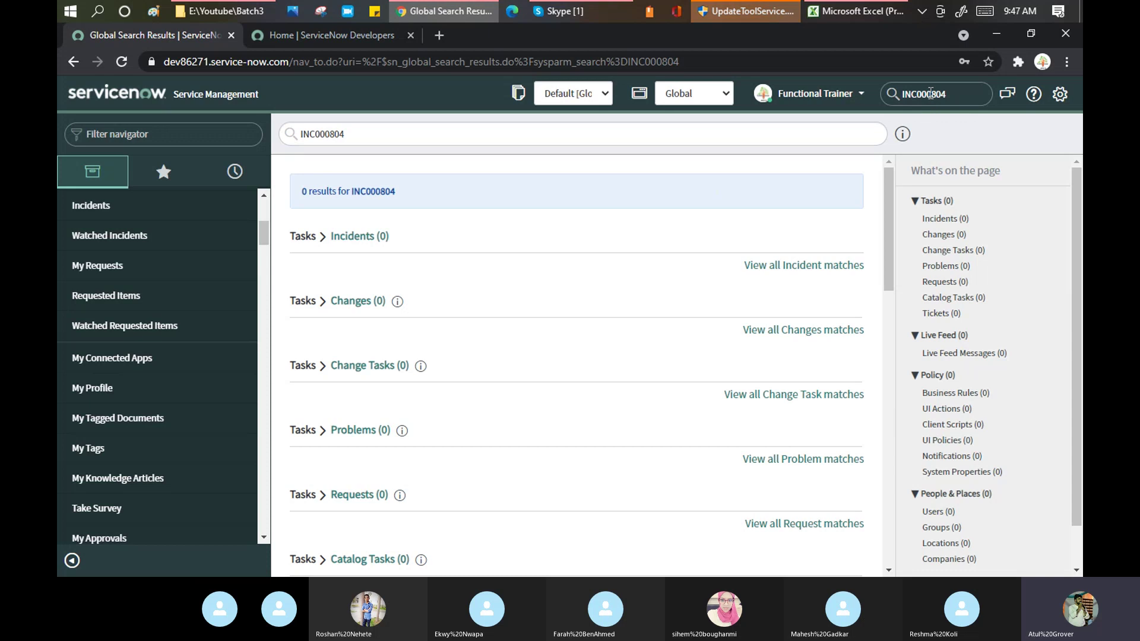
click(928, 92)
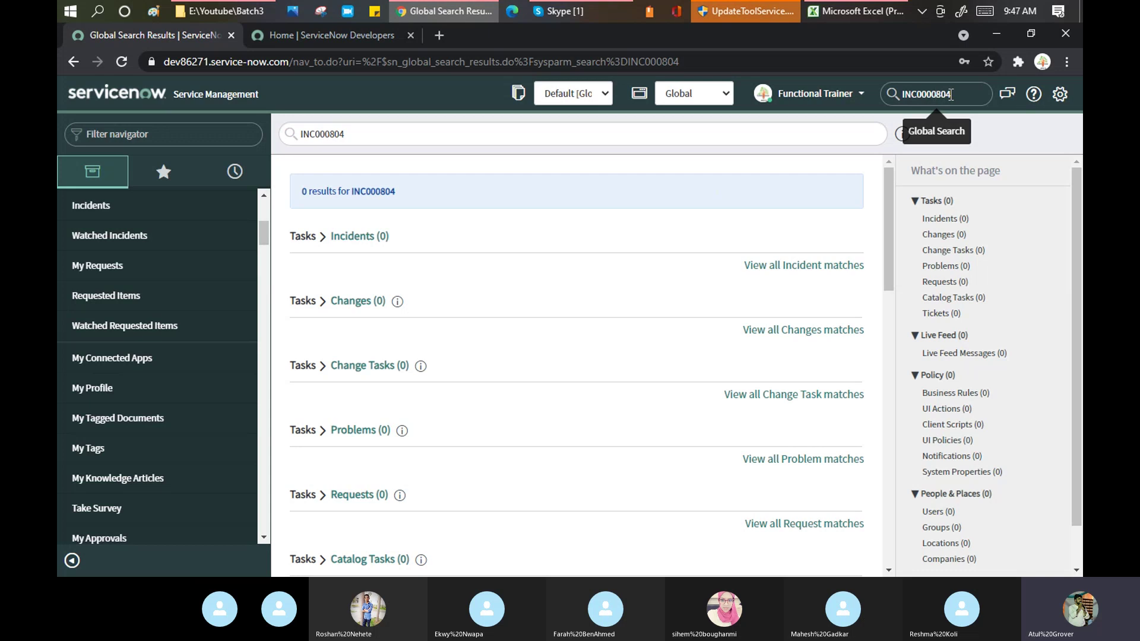
key(Return)
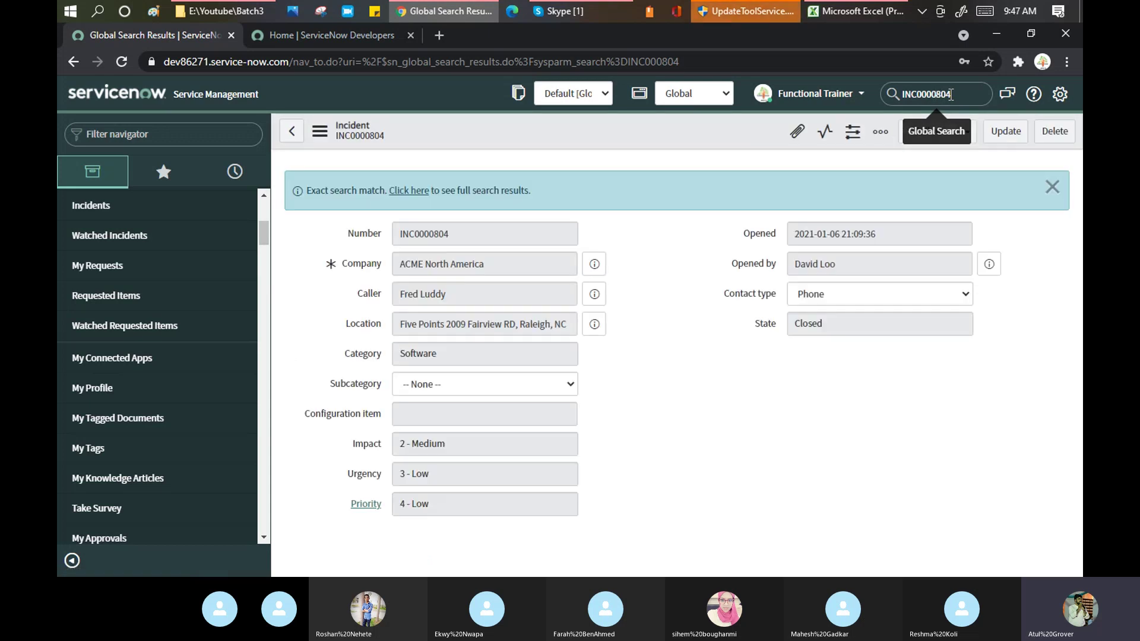
Glance at the Skype call, return to incident INC0000804 and show the Functional Trainer account options
double_click(899, 90)
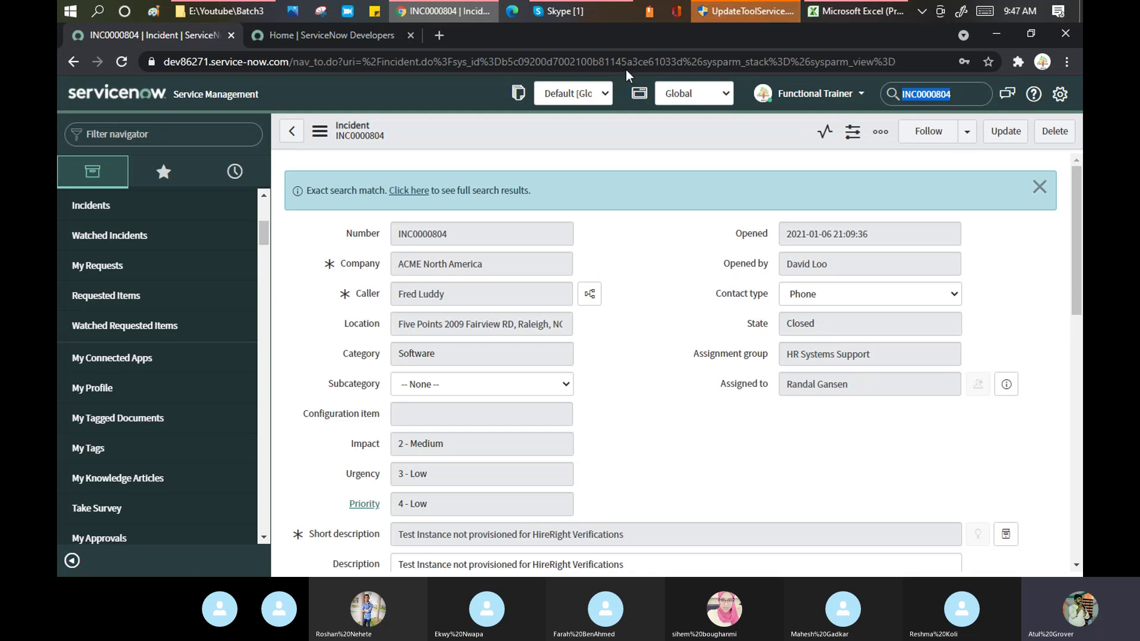
click(591, 12)
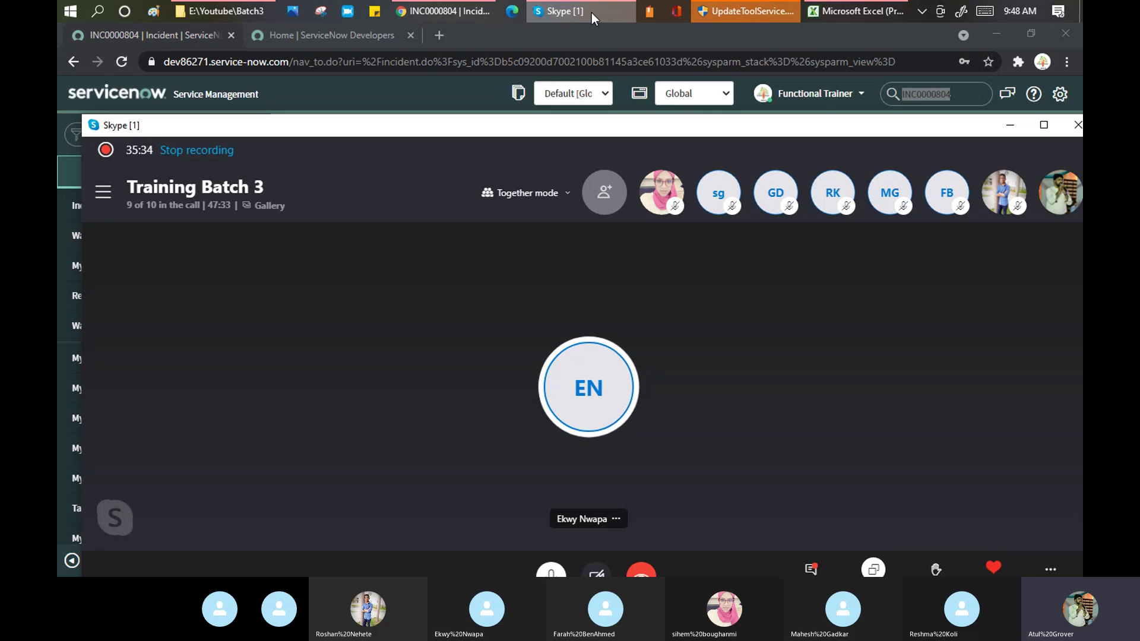
click(630, 45)
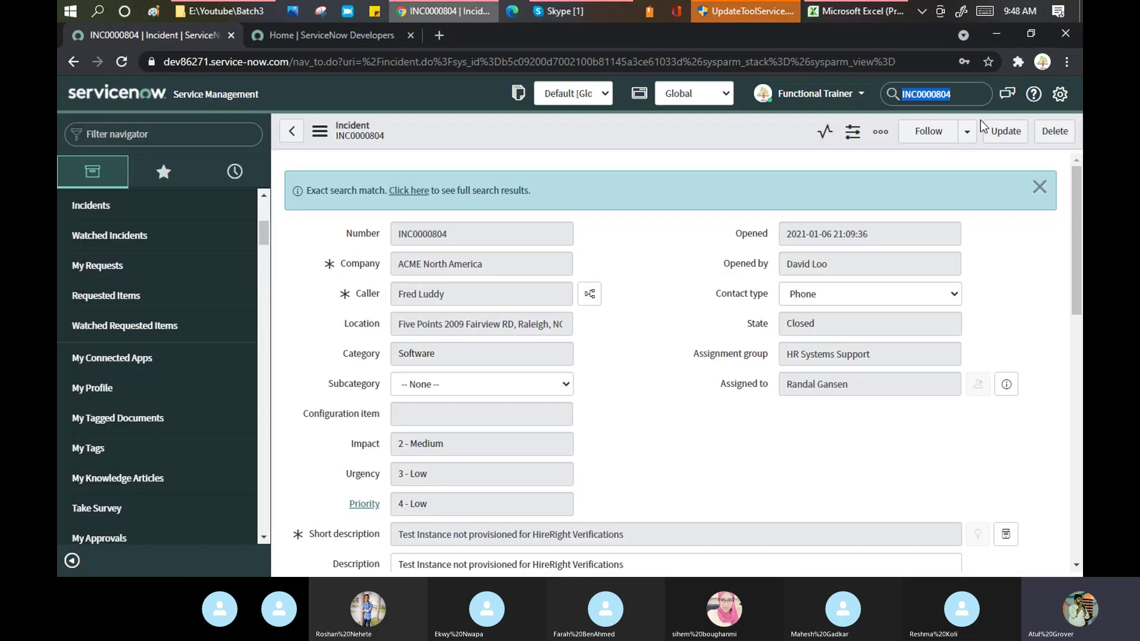
click(862, 99)
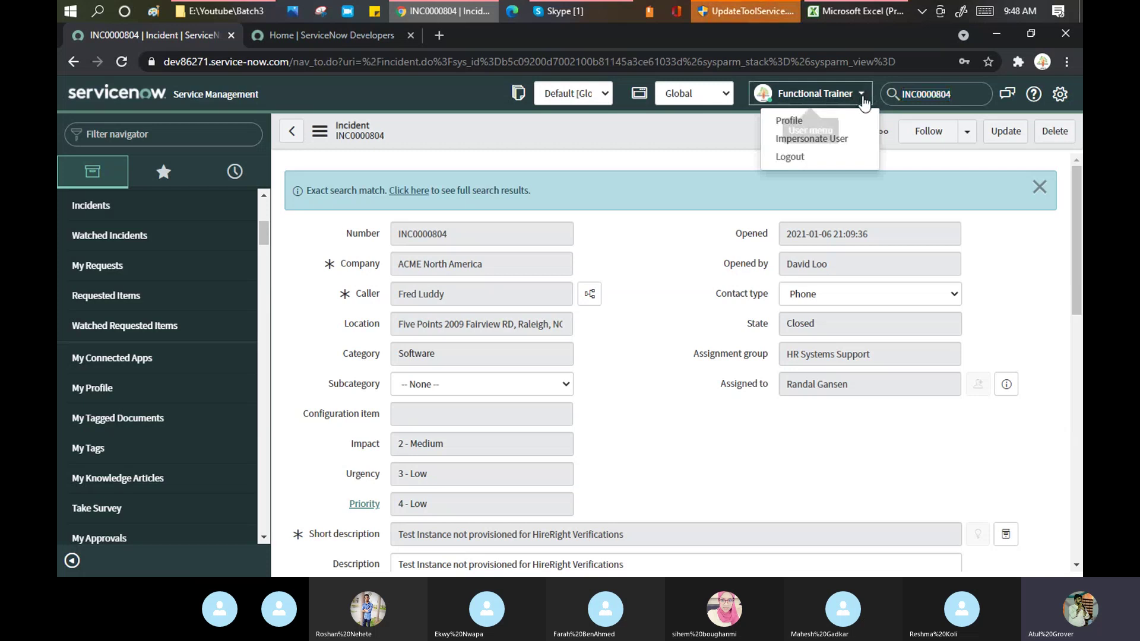
Impersonate a demo user picked from the Impersonate User search list, landing on Get Started
click(822, 140)
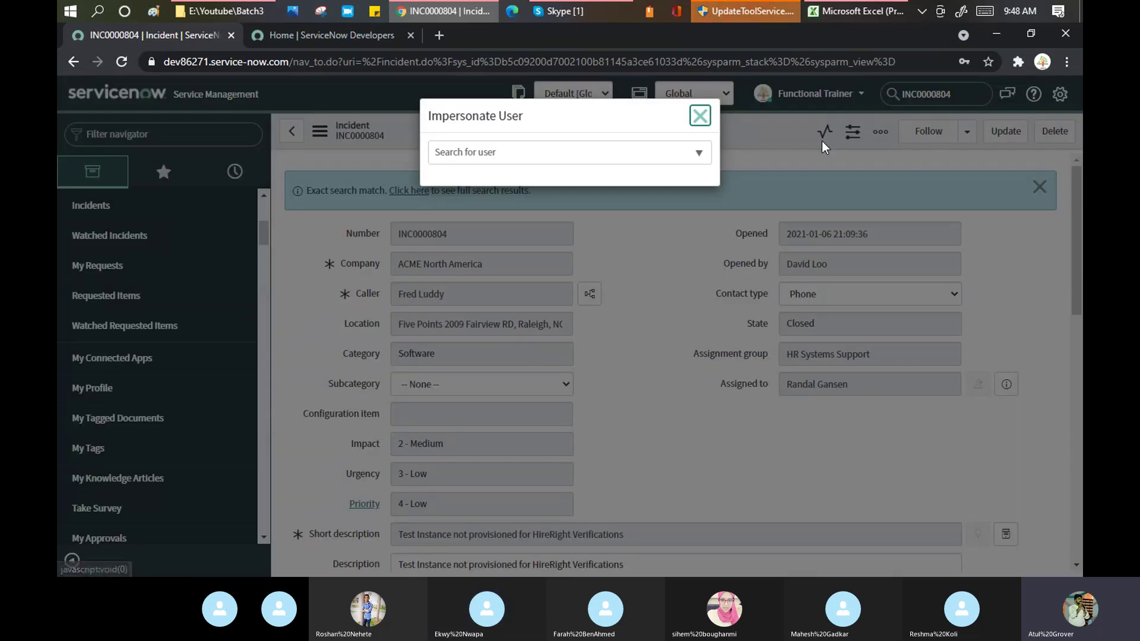
click(607, 160)
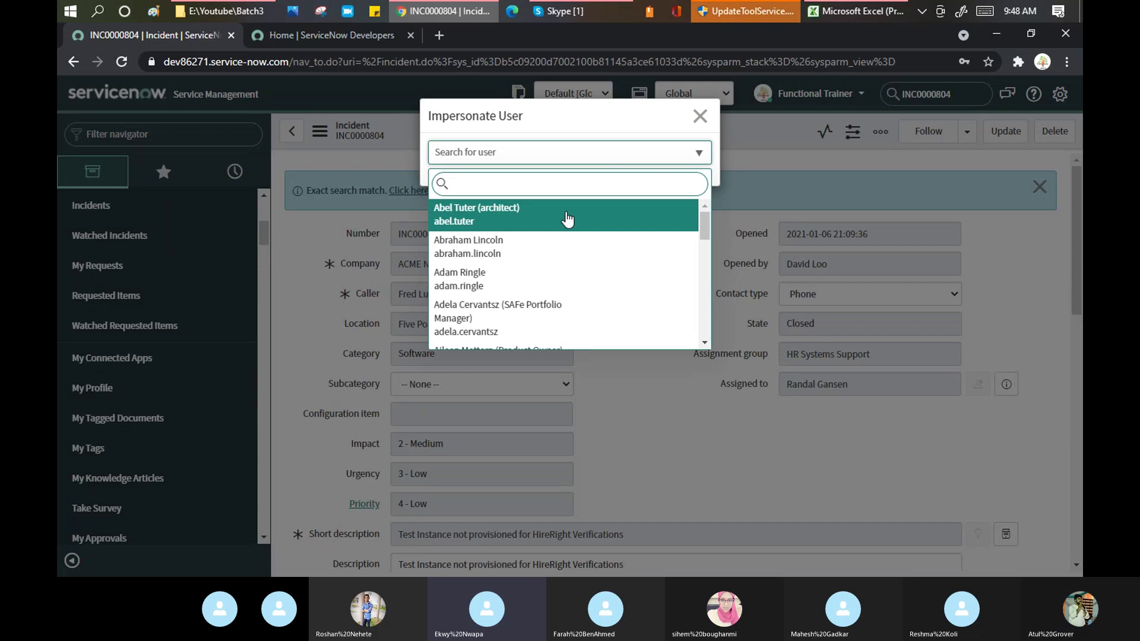
click(530, 257)
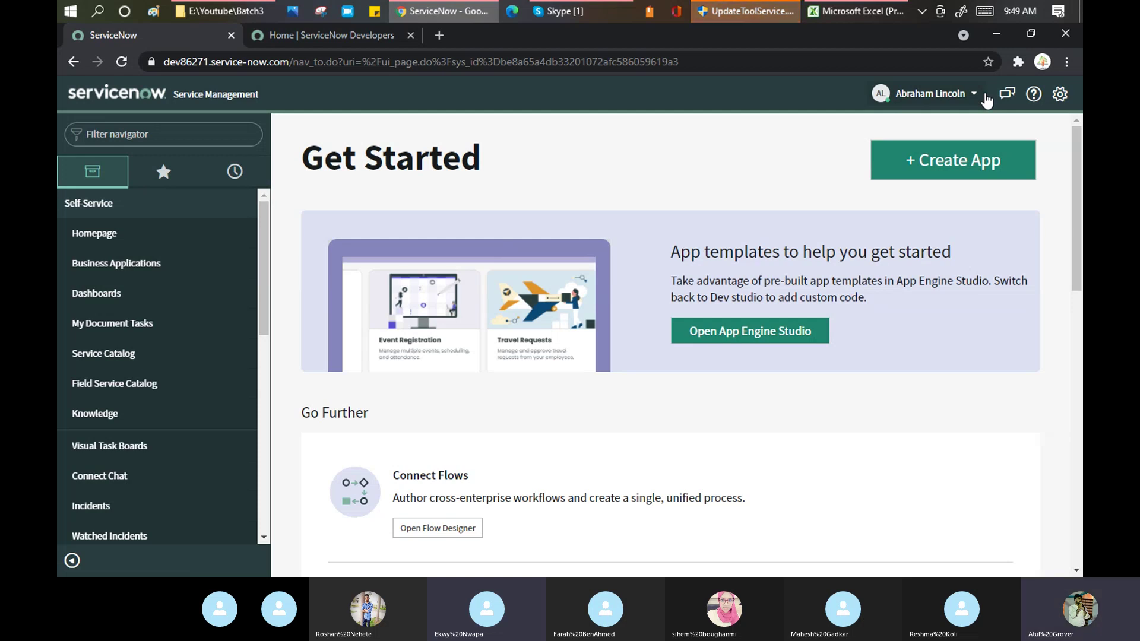
click(974, 94)
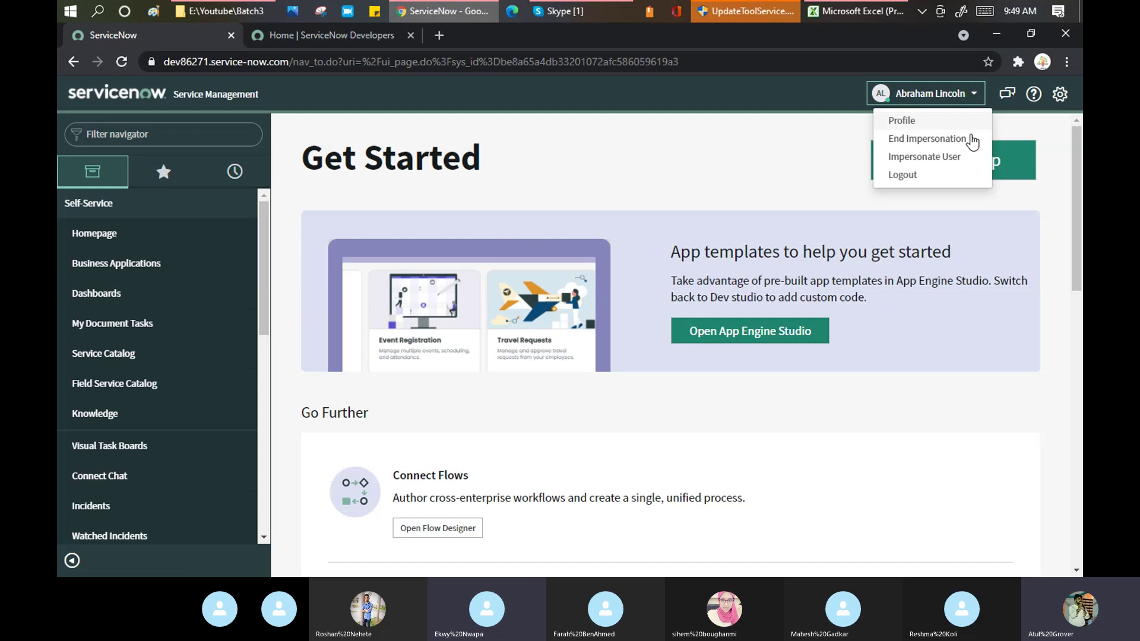
End the impersonation to return to the trainer account
click(908, 140)
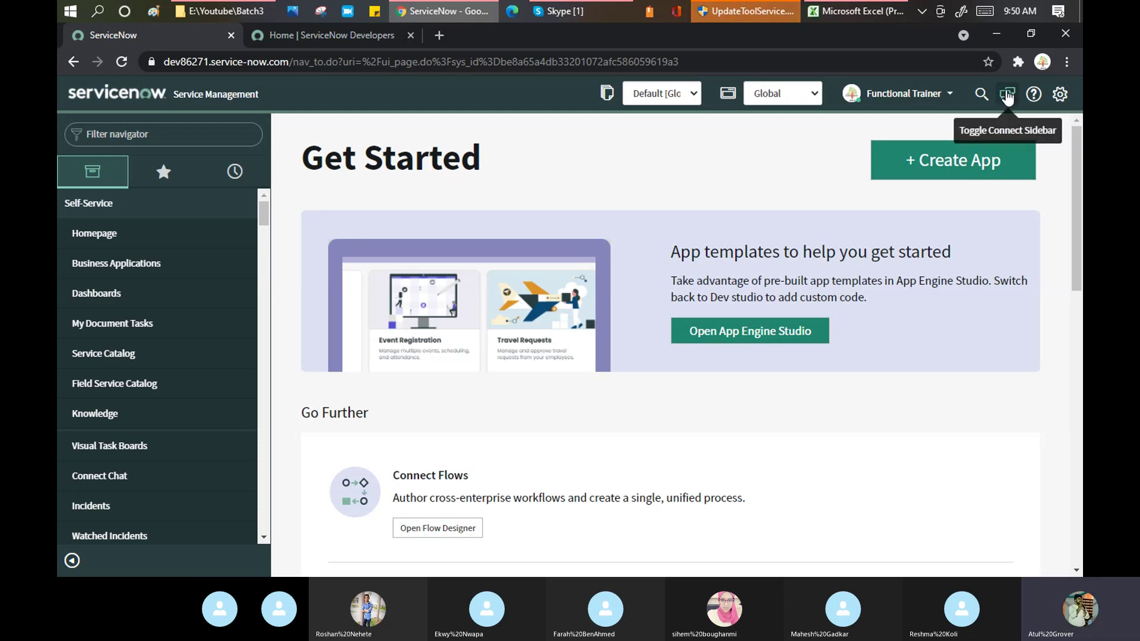
Open the Connect chat sidebar and start a New Conversation
click(1007, 95)
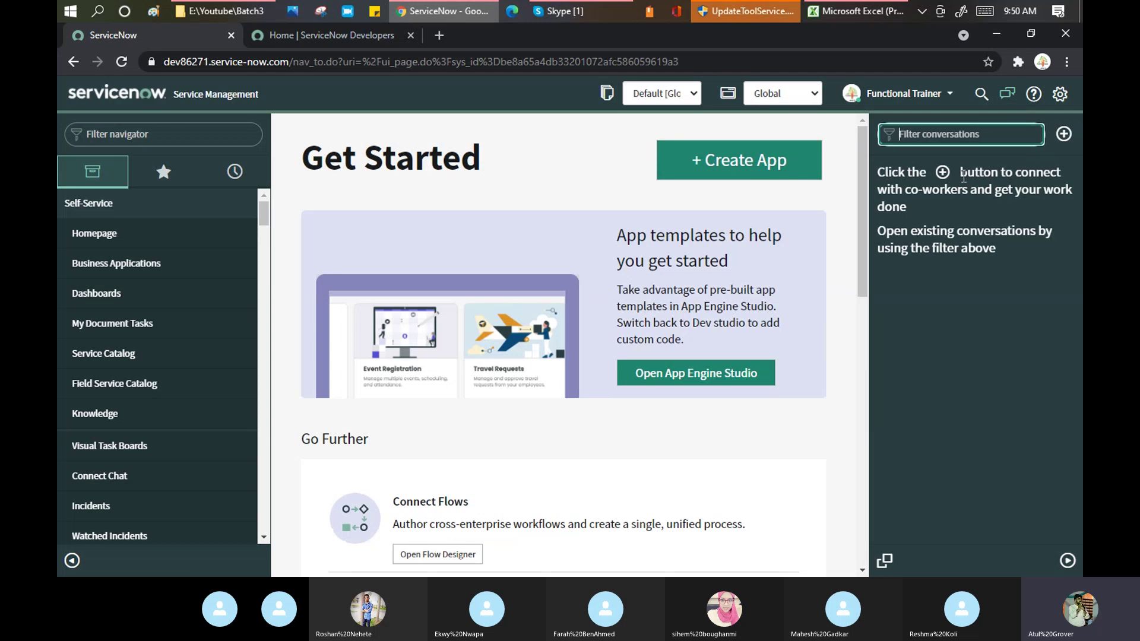
click(1063, 134)
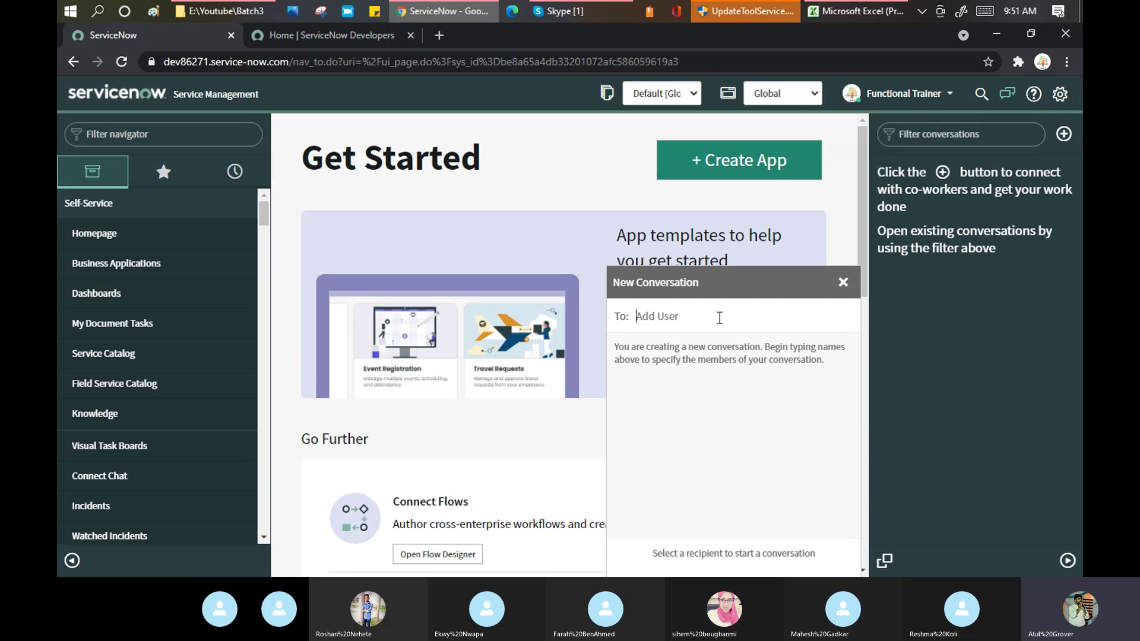
Add the architect user as the conversation's recipient via a name search
text(abel)
key(BackSpace)
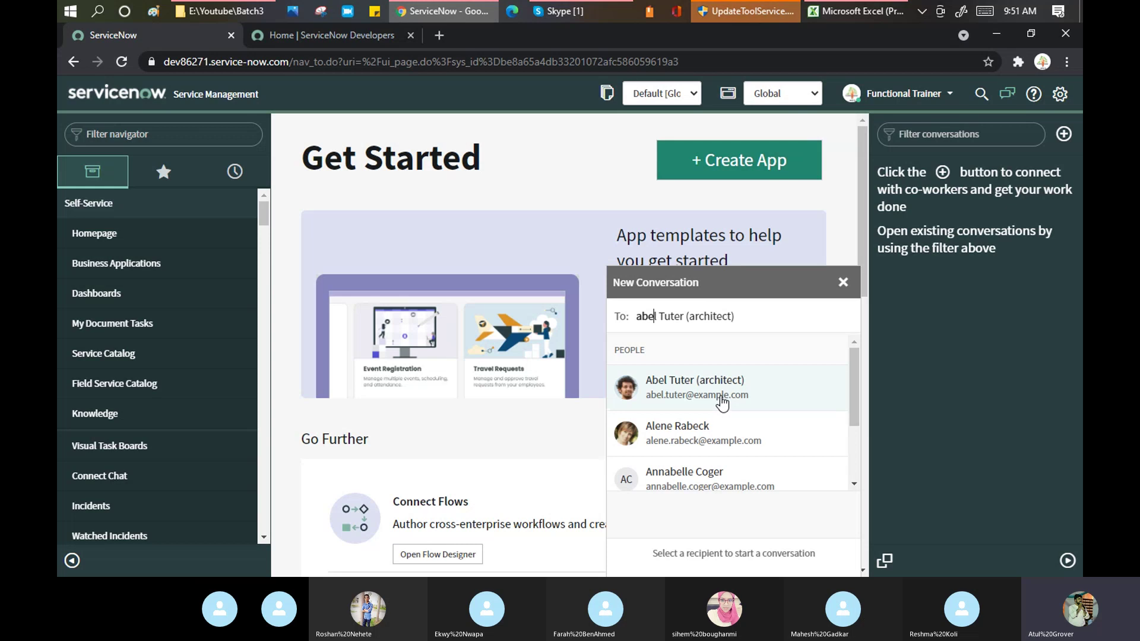
click(721, 397)
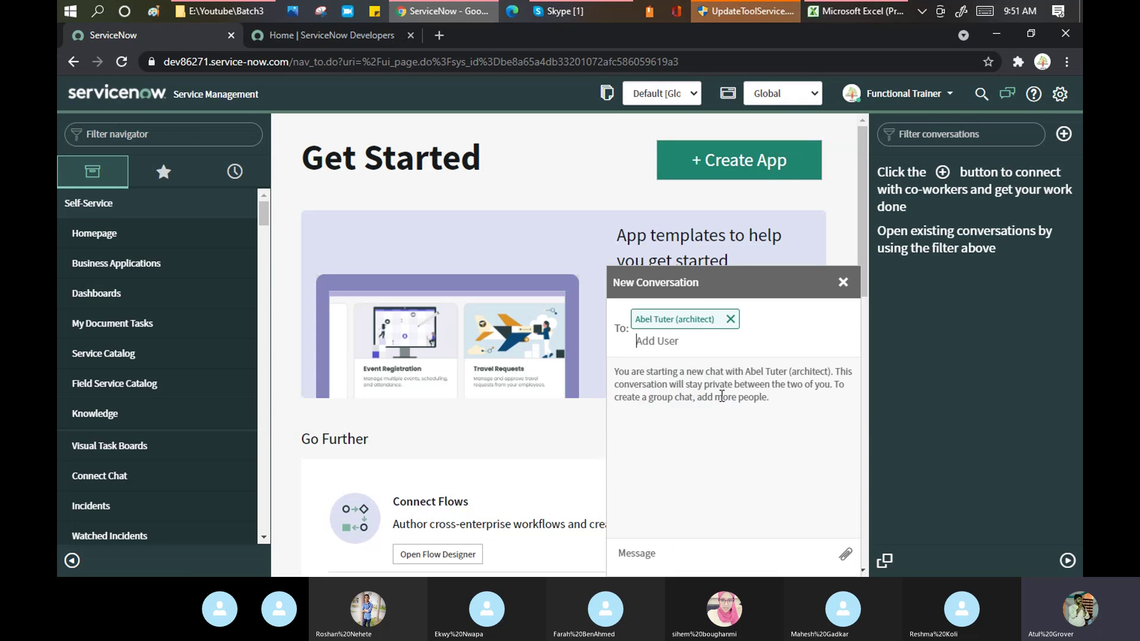
Send the chat messages 'hello boss' and 'good morning!!'
click(688, 553)
text(hello )
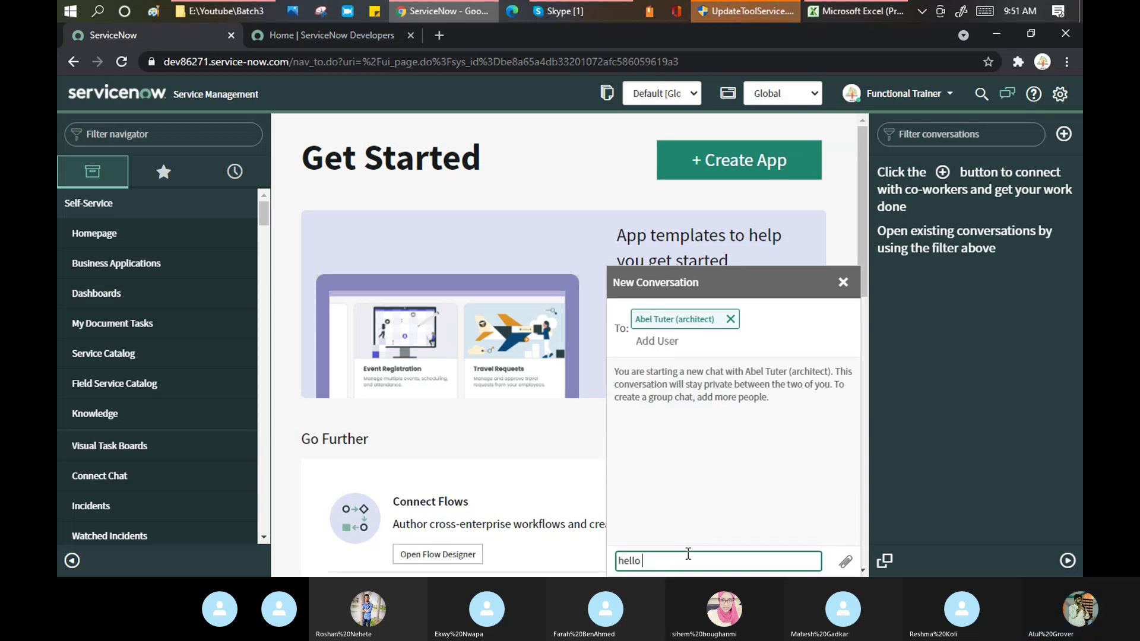
text(boss)
key(Return)
text(good monin)
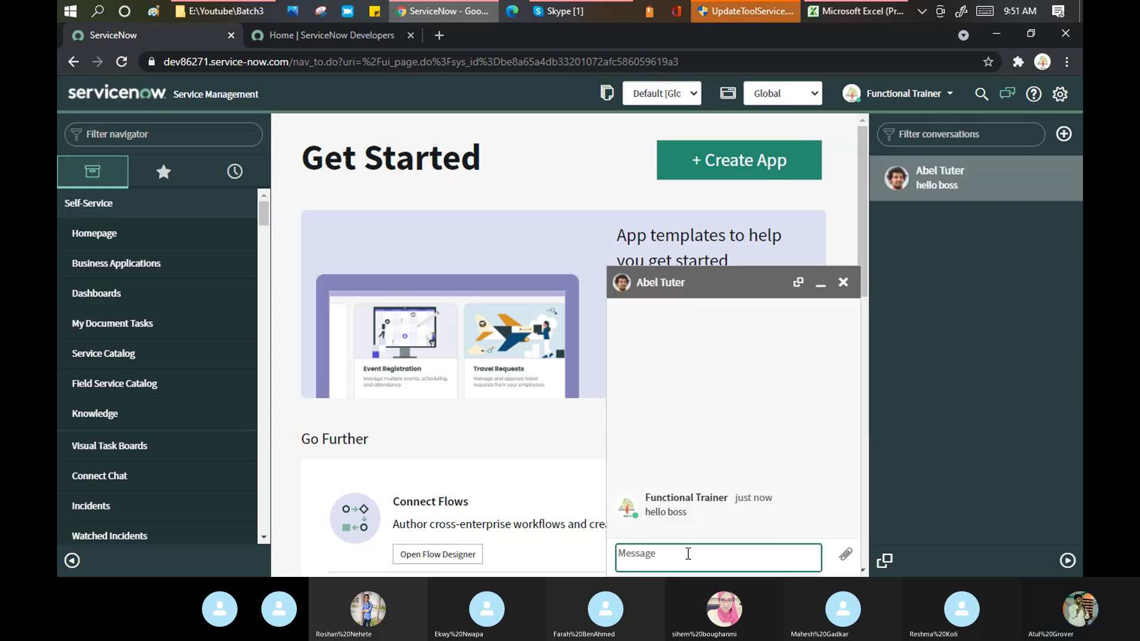
text(good)
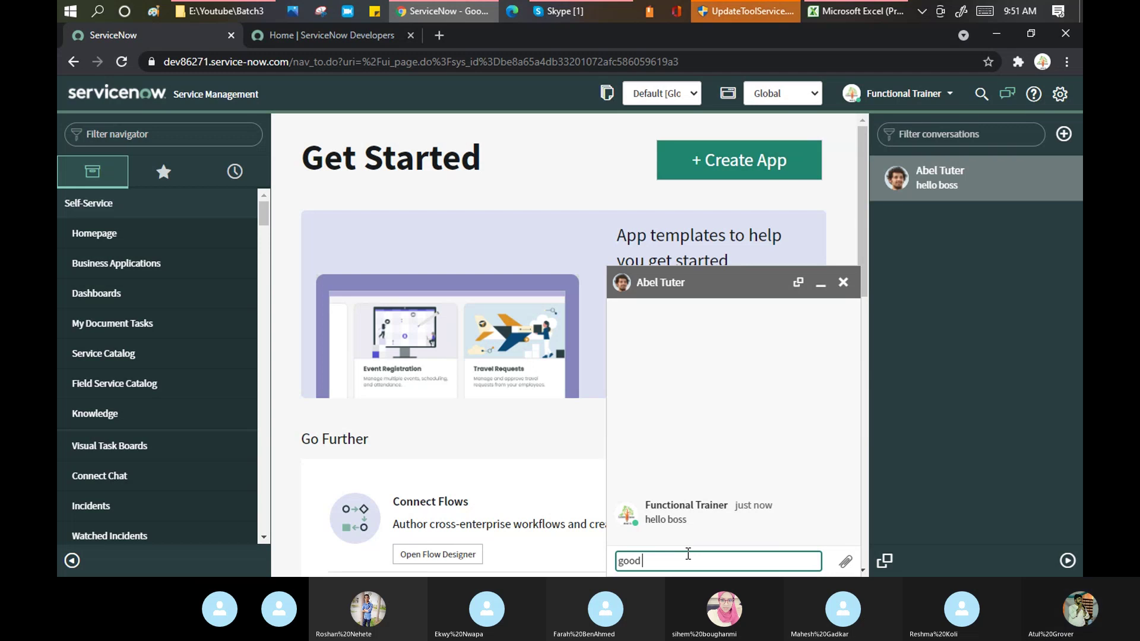
text( morning!!)
key(Return)
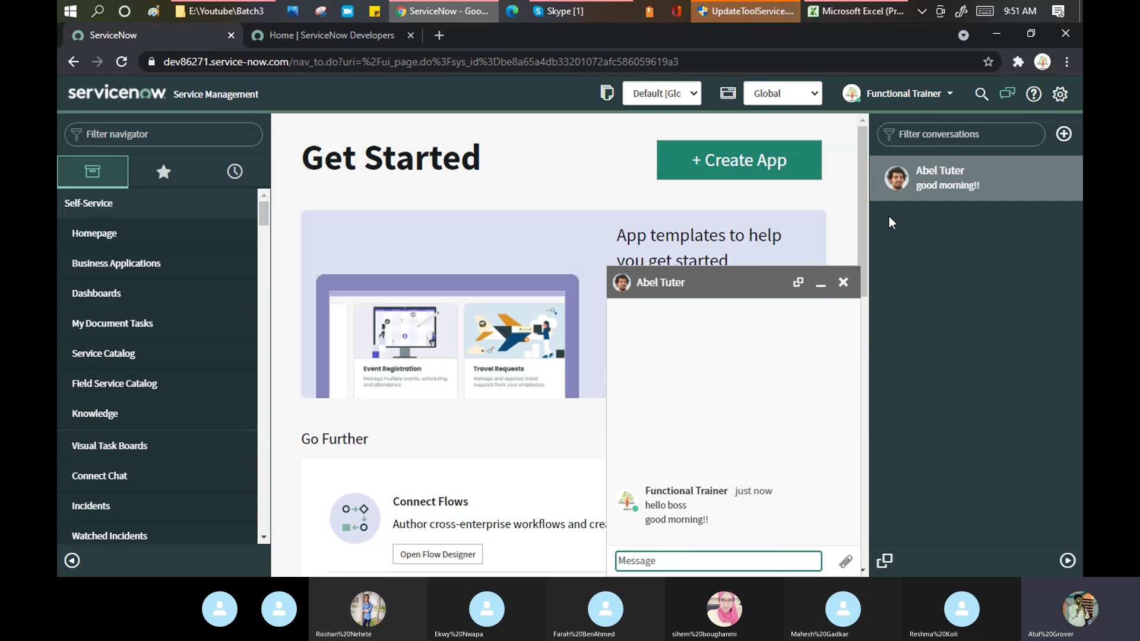
Impersonate the architect user chosen from the Impersonate User search results
click(922, 97)
click(881, 139)
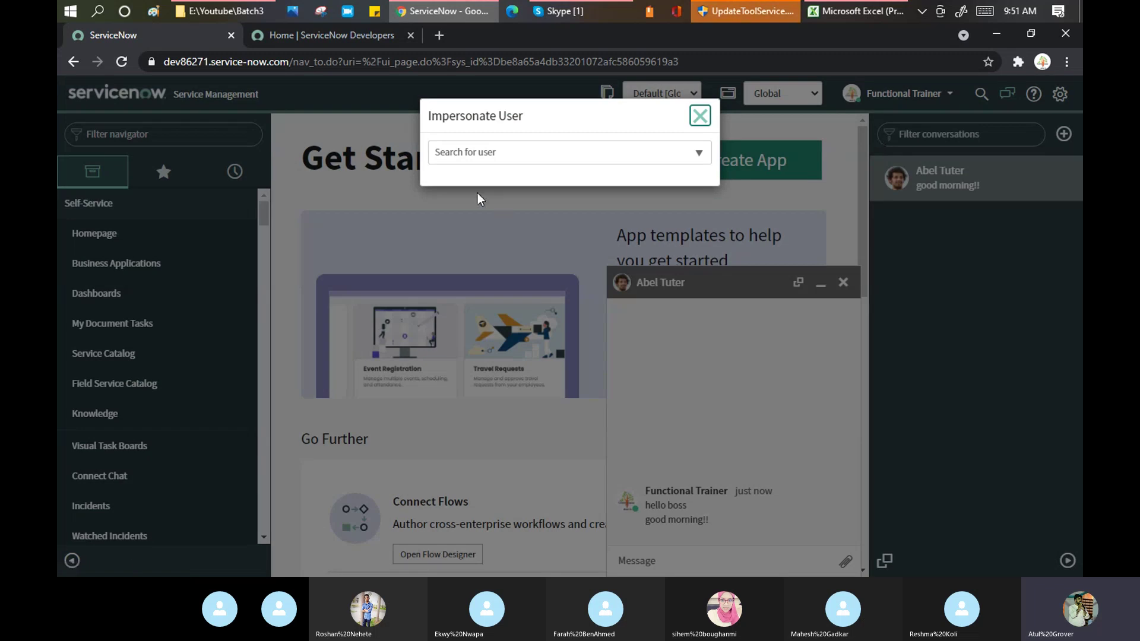
click(498, 152)
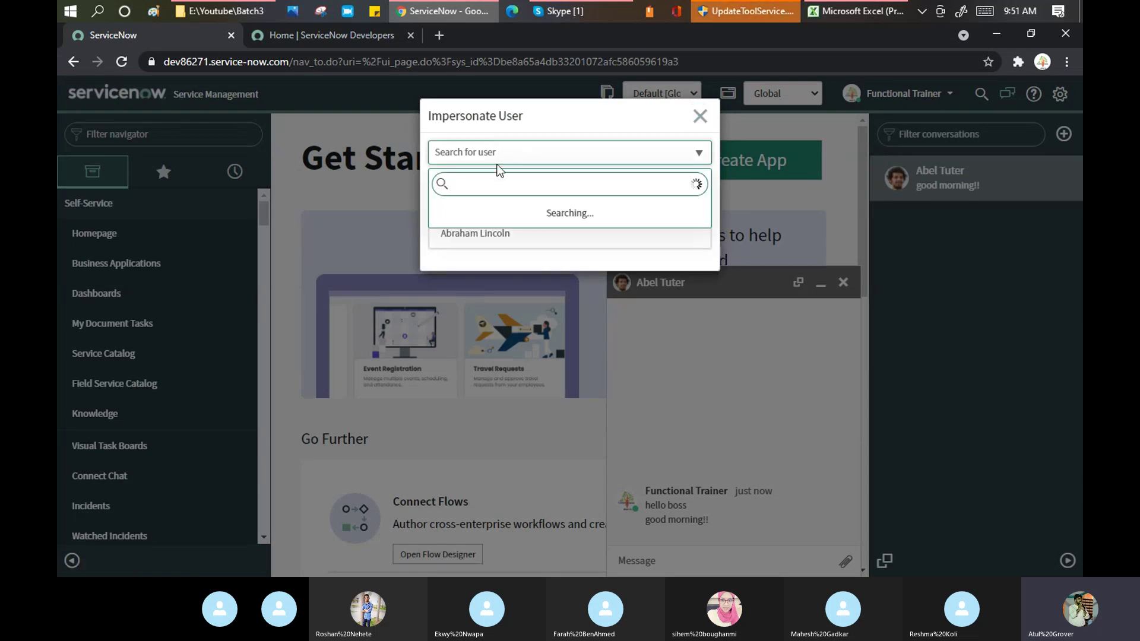
click(489, 218)
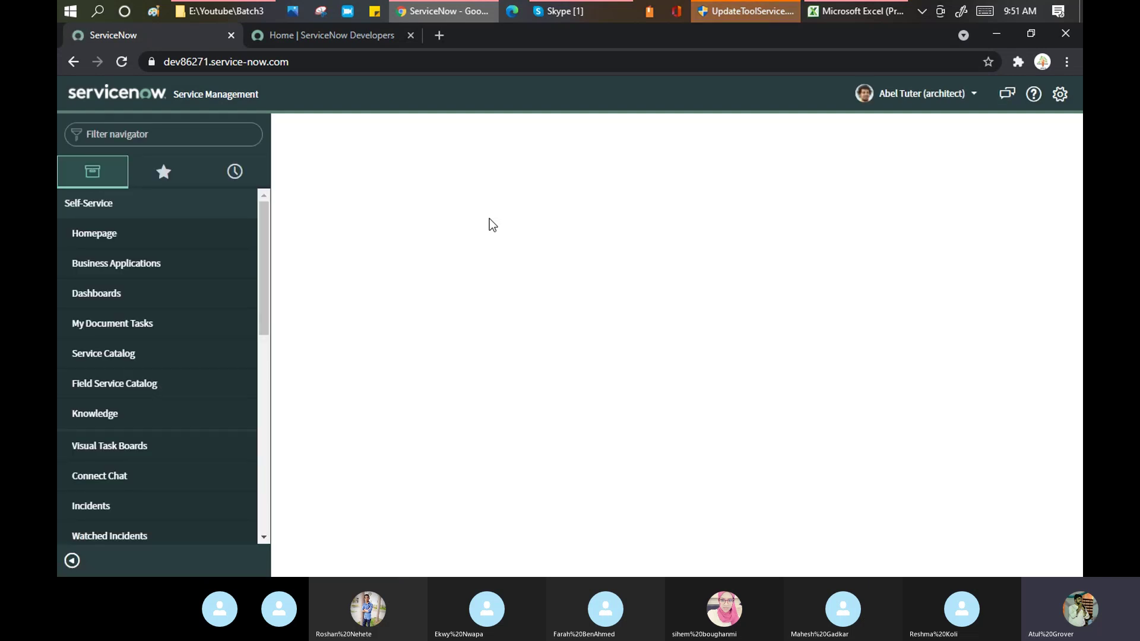
In Connect chat, send 'hello mr Trainer' and 'i m doing well' to the Functional Trainer
click(1007, 95)
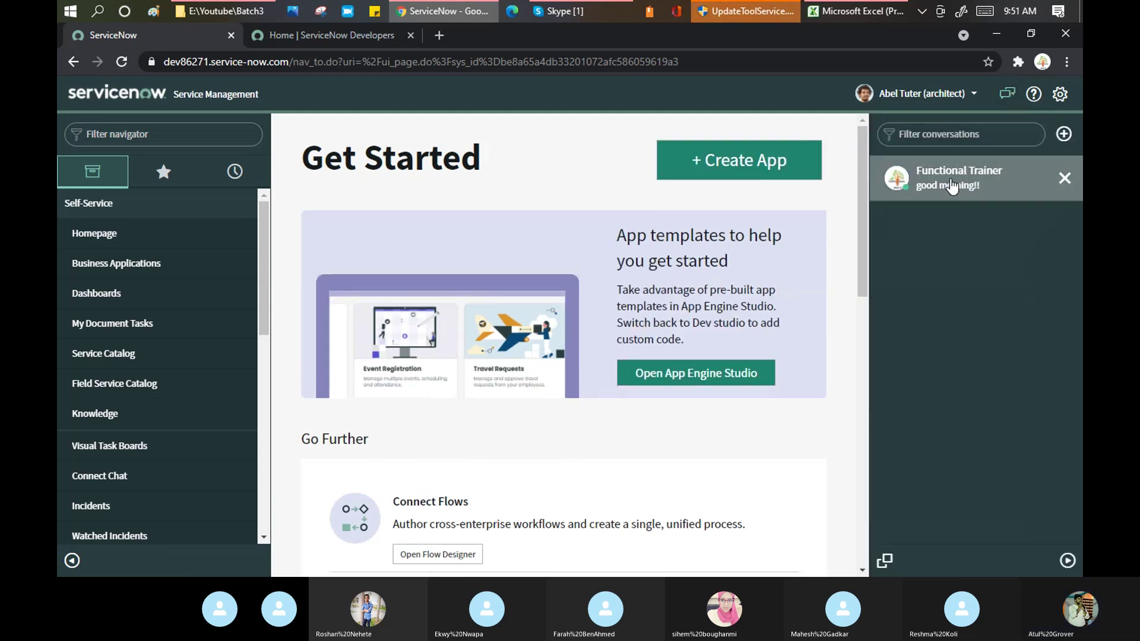
click(951, 183)
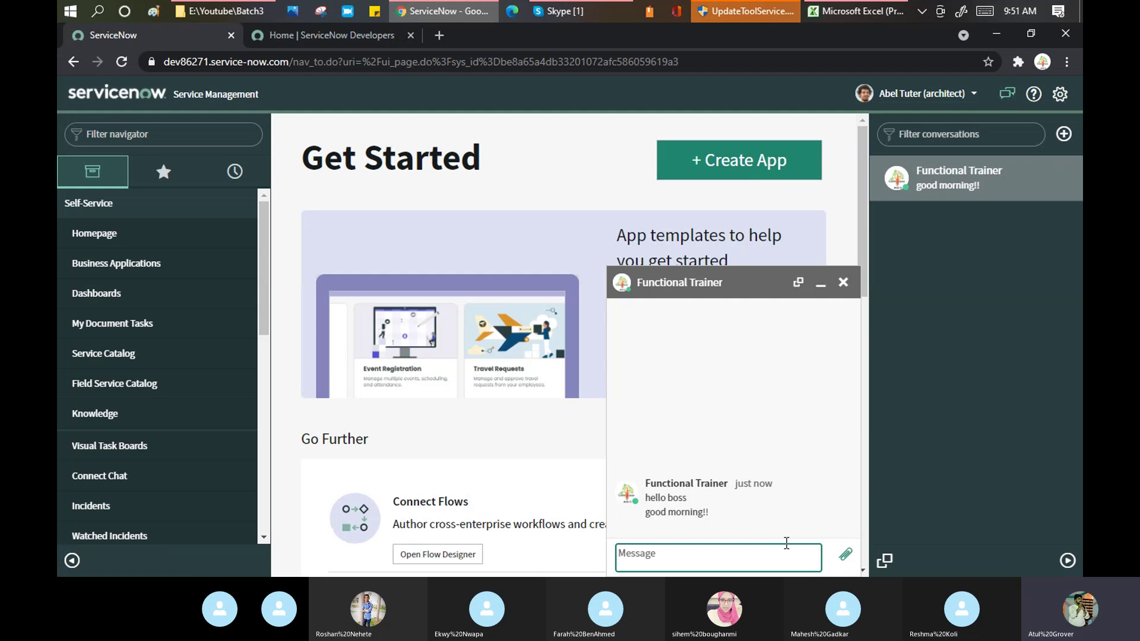
text(hel)
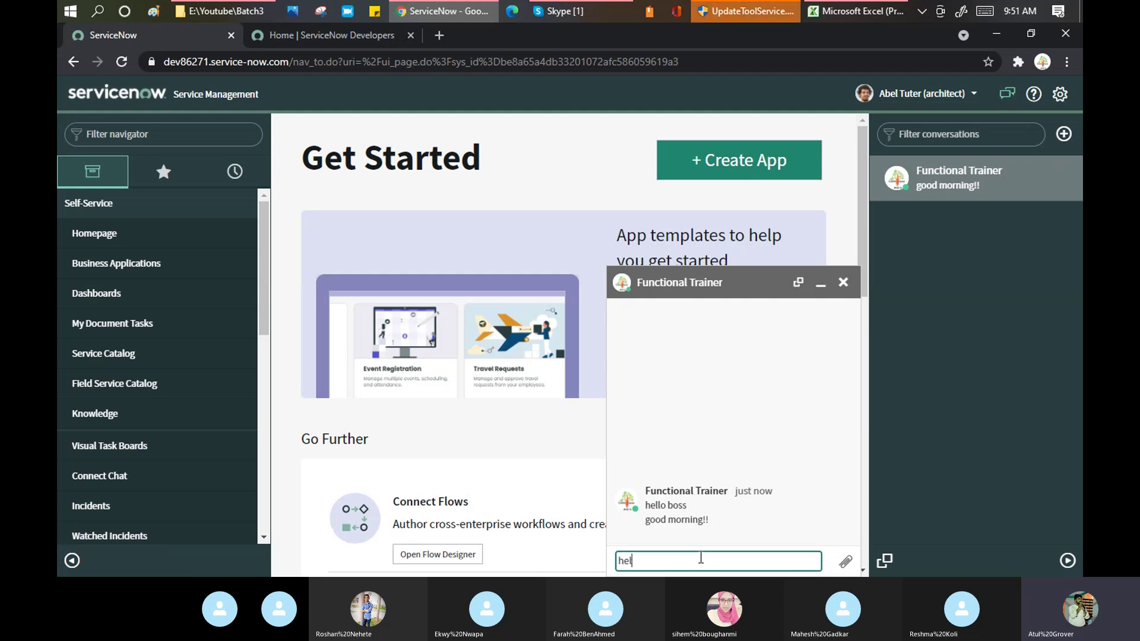
text(lo mr Trainer)
key(Return)
text(i m doi)
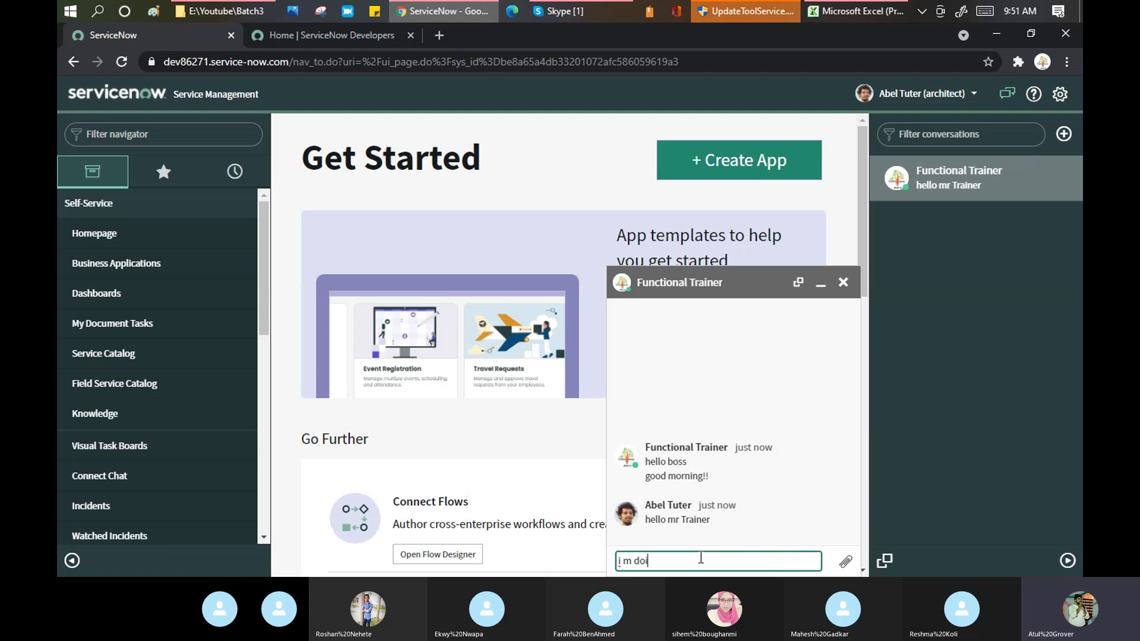
text(ng well)
key(Return)
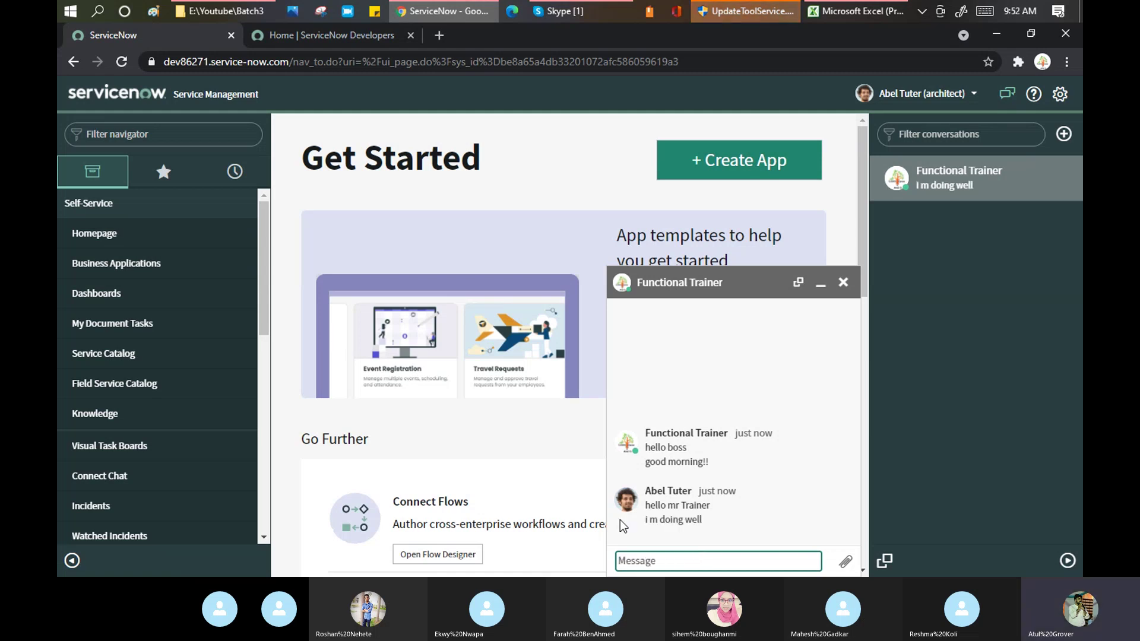
Open the user account menu to end the architect impersonation
click(974, 94)
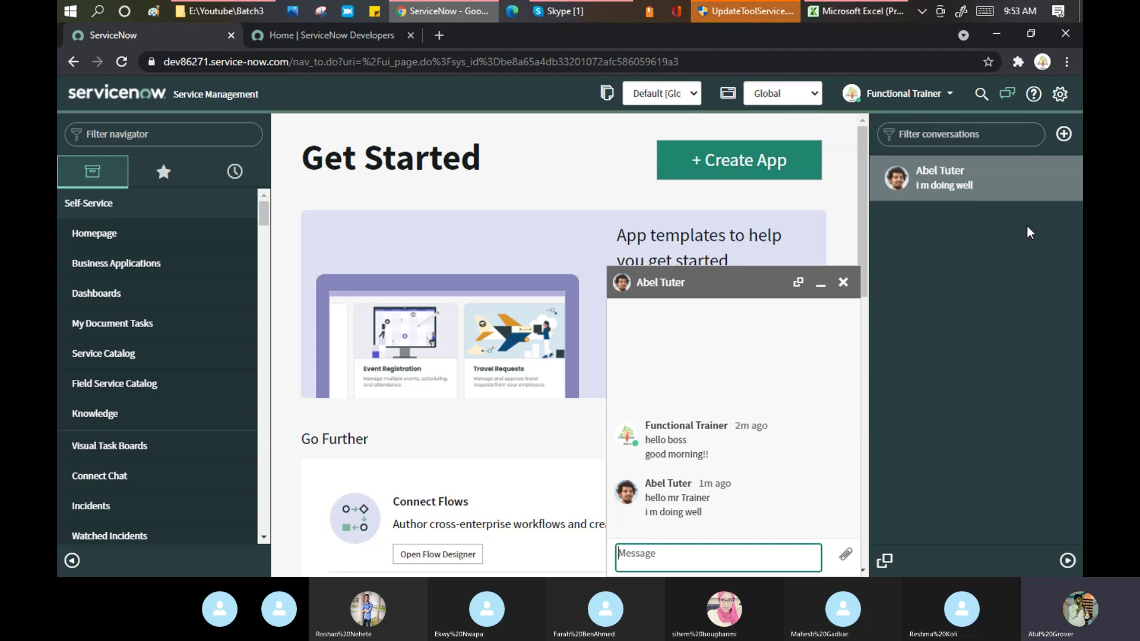
Close the architect chat window and show the Help panel for the Get Started page
click(843, 284)
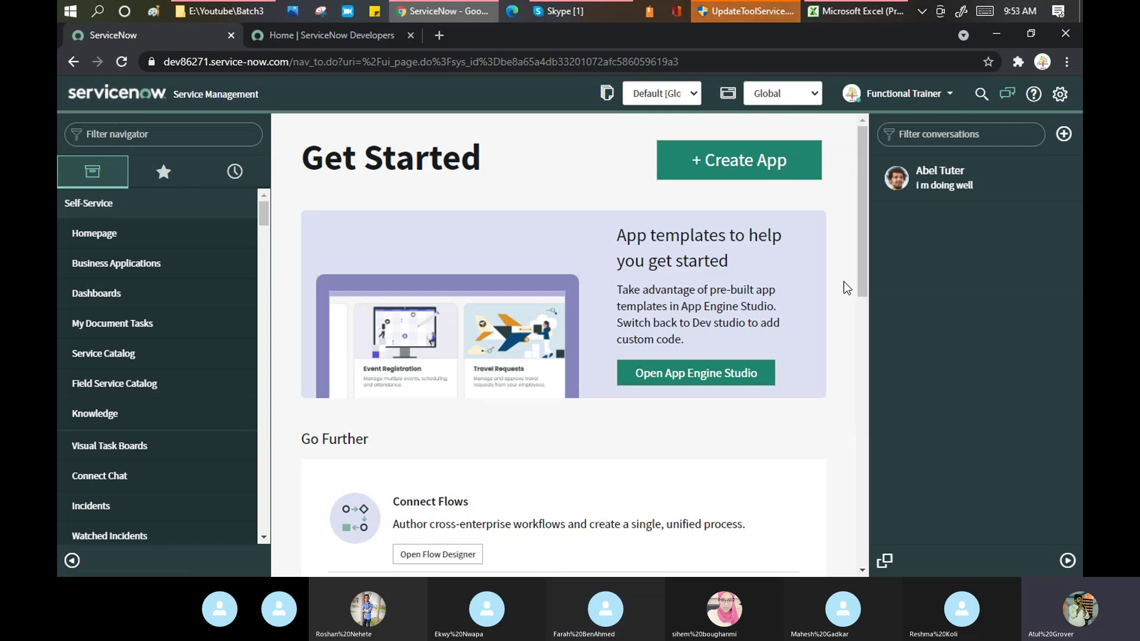
mouse_move(605, 13)
click(1035, 97)
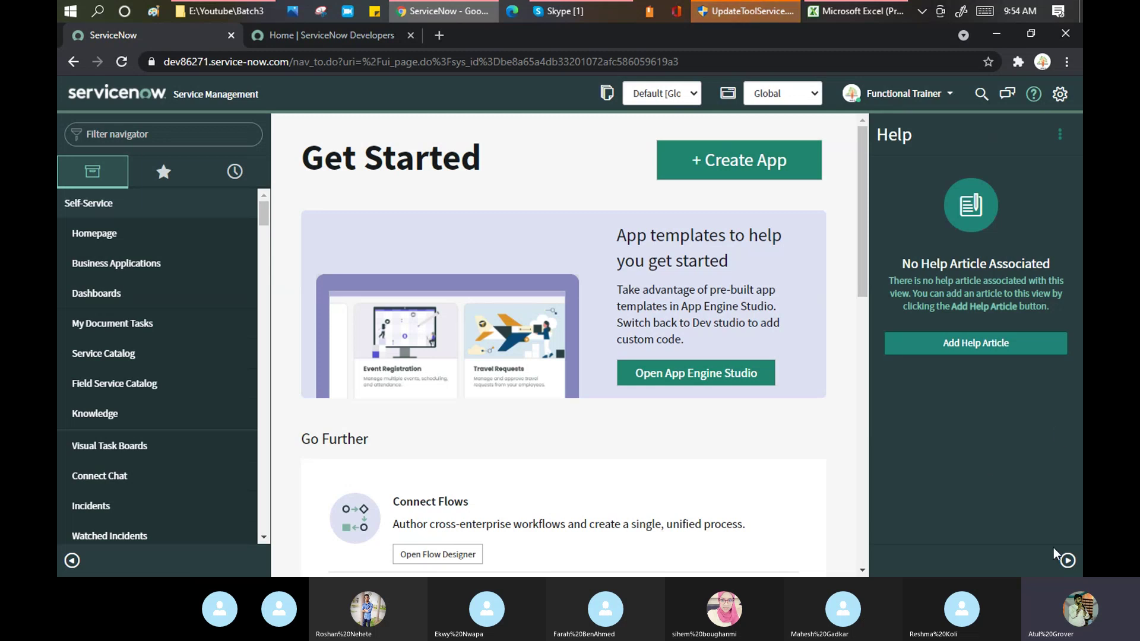
Close the help panel and show the Theme options in System Settings
click(1067, 563)
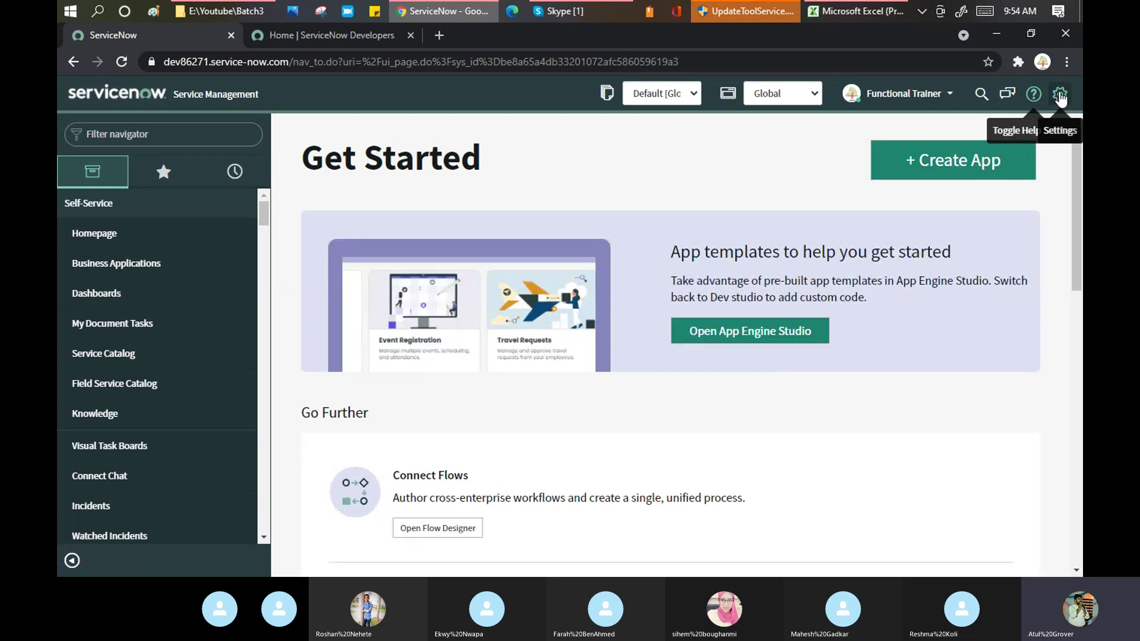
click(1060, 95)
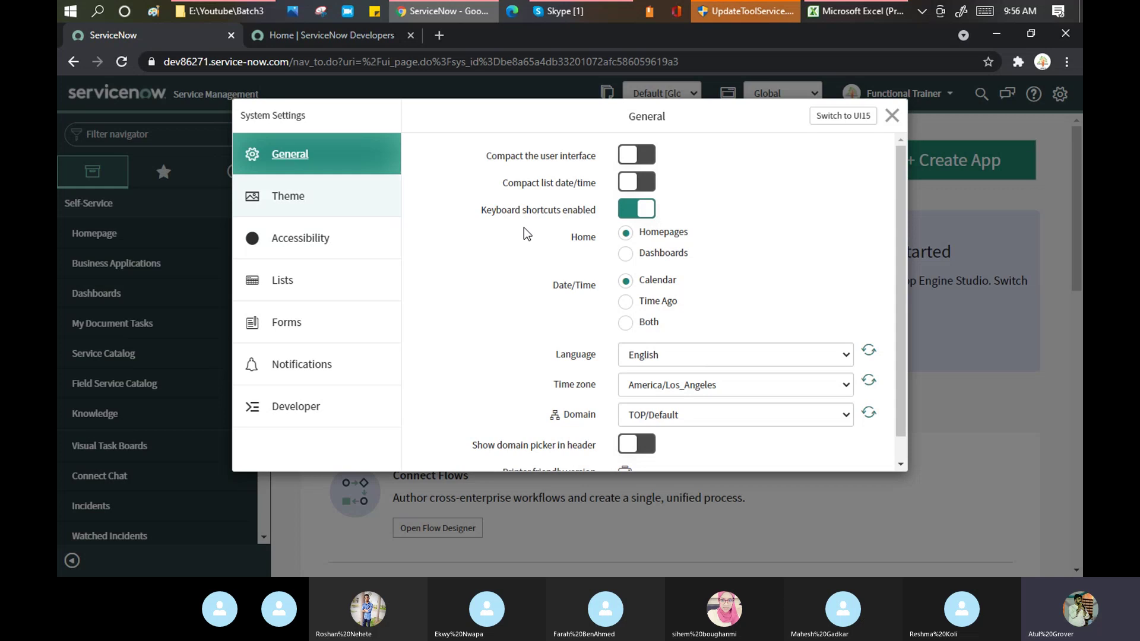
click(291, 198)
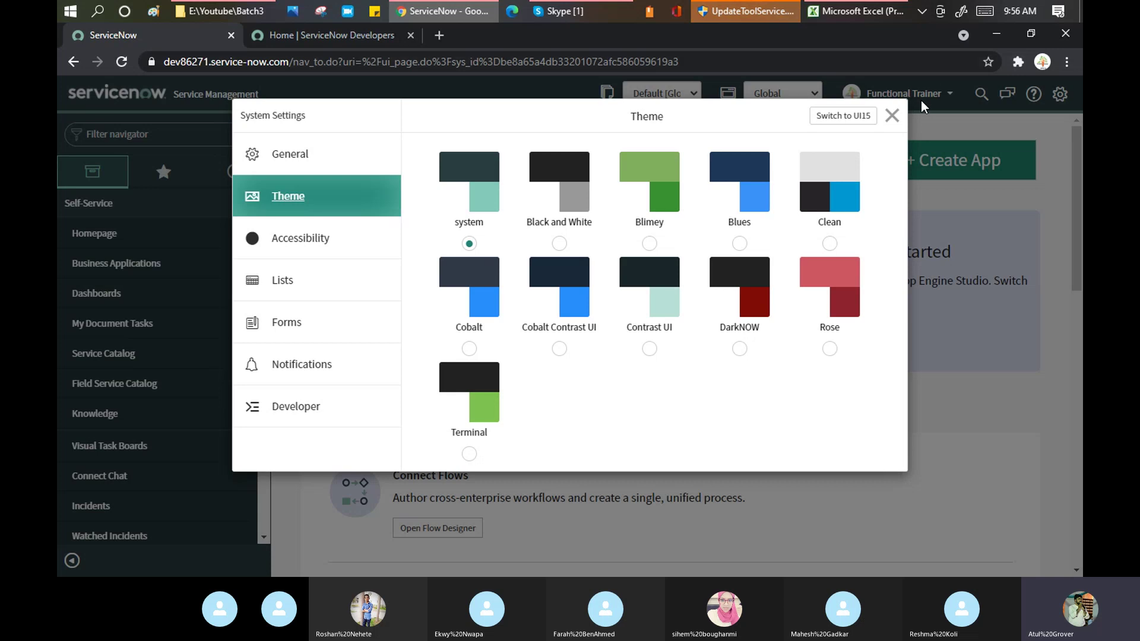
Apply the red Rose theme in System Settings and close the dialog
click(892, 115)
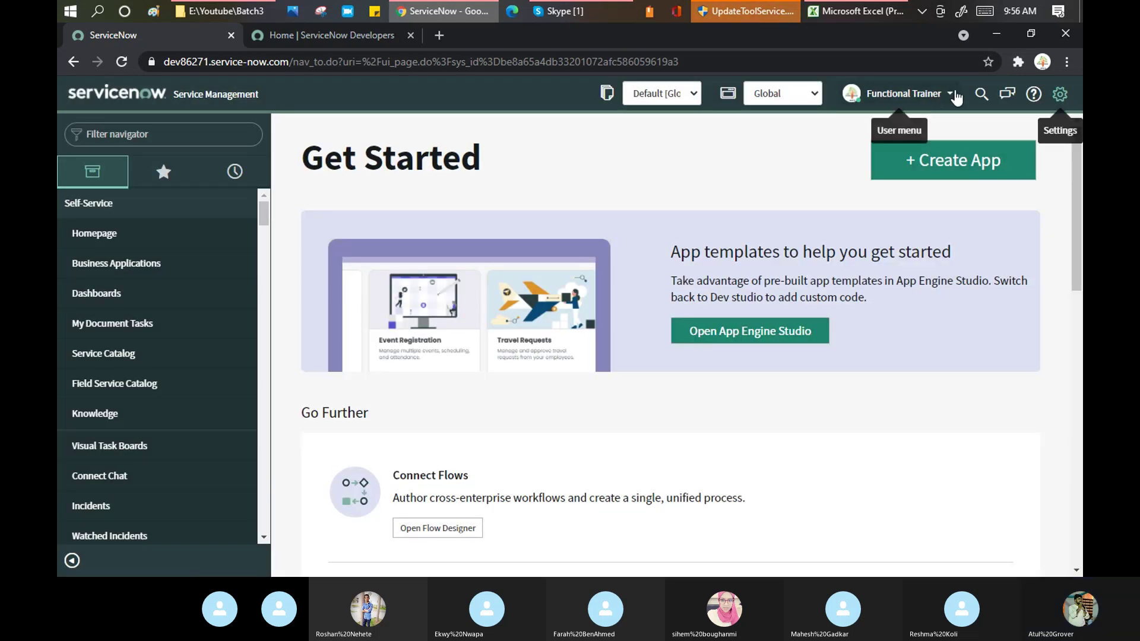
click(1059, 94)
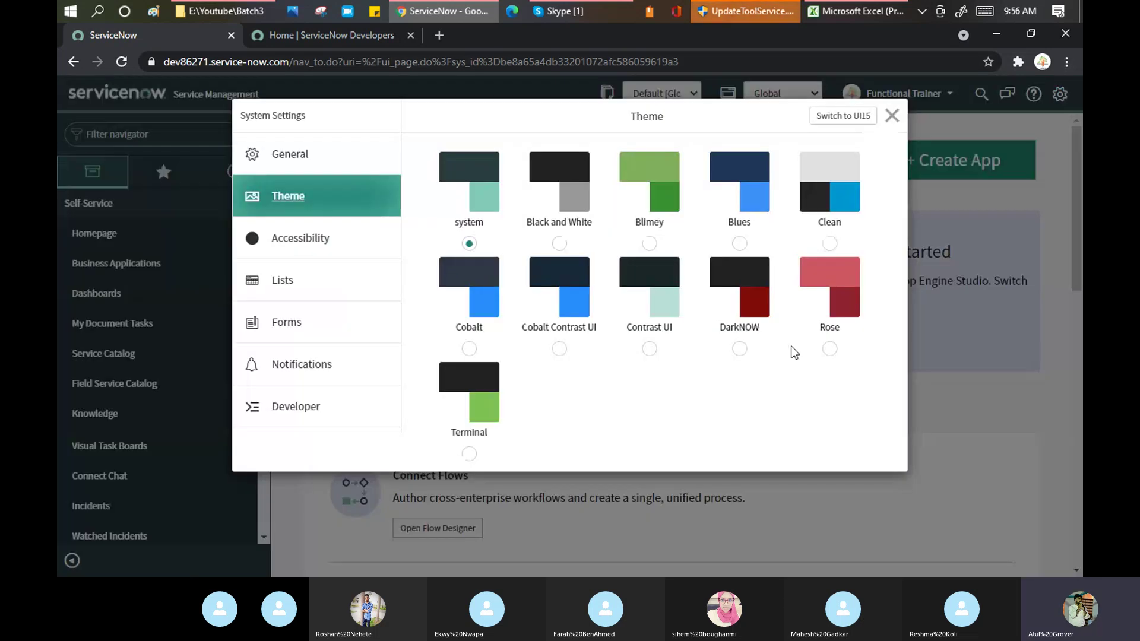
click(830, 349)
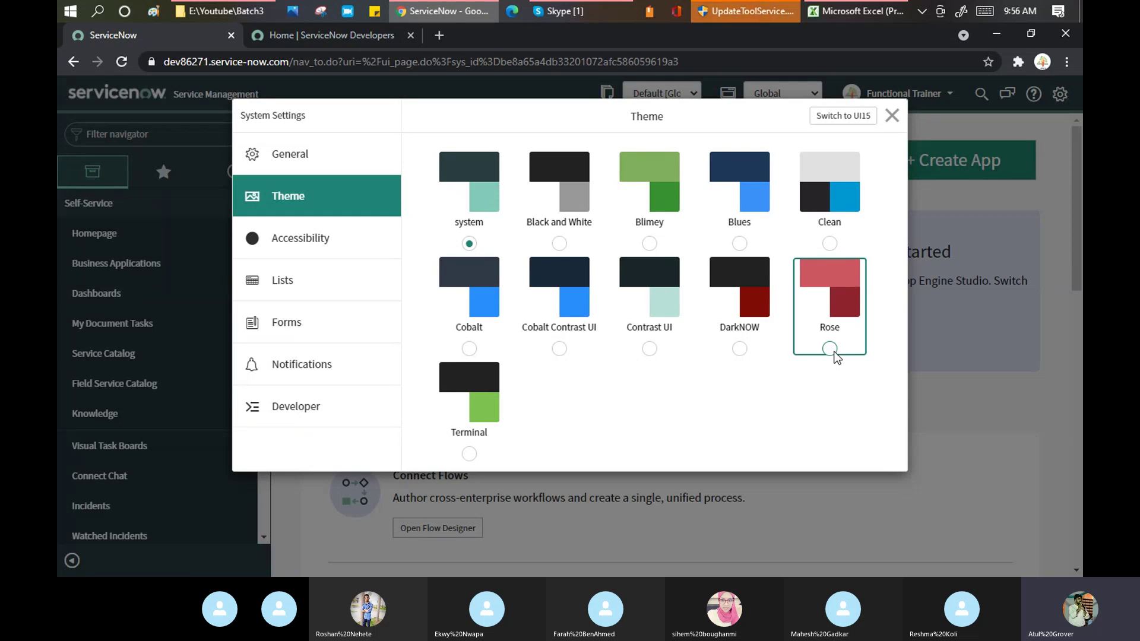
click(897, 119)
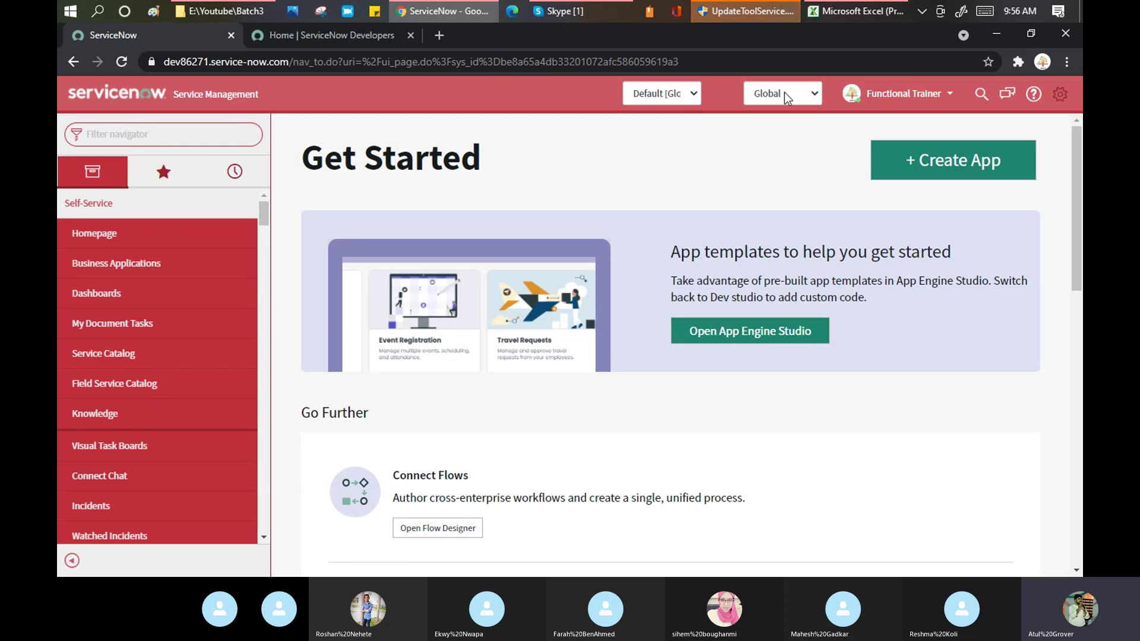
Impersonate the architect user from the recent impersonations list
click(901, 95)
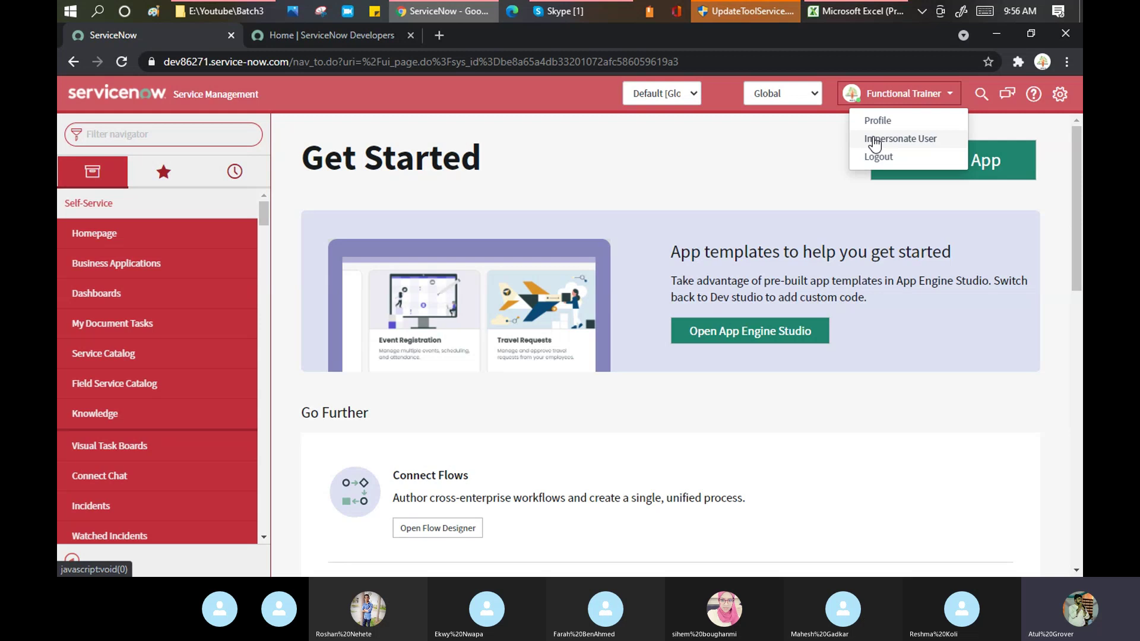
click(873, 139)
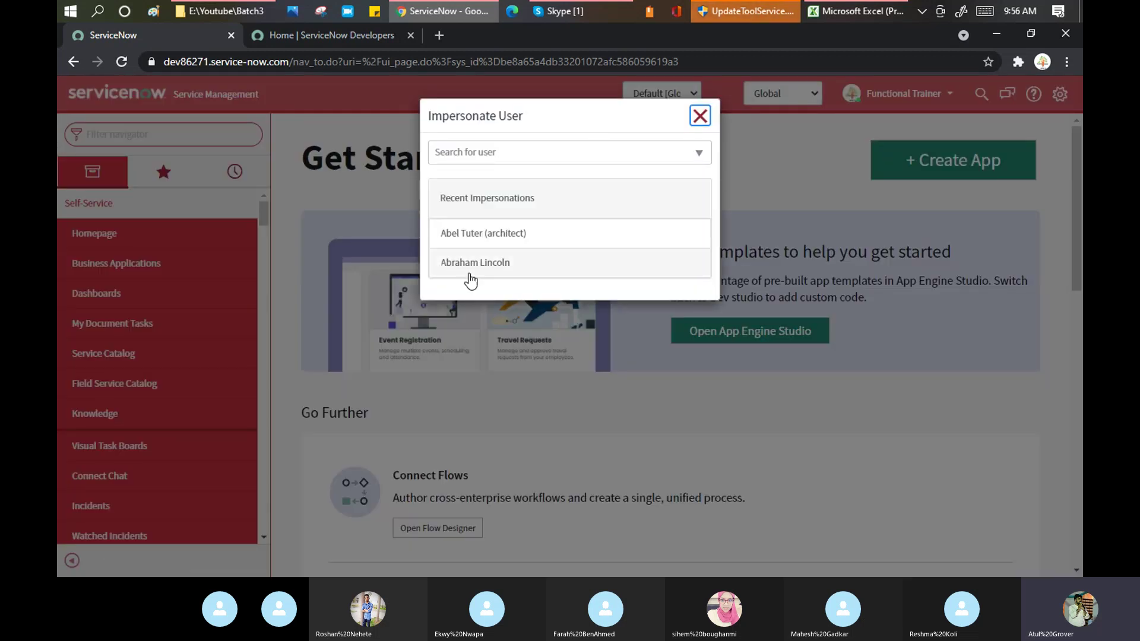
click(476, 236)
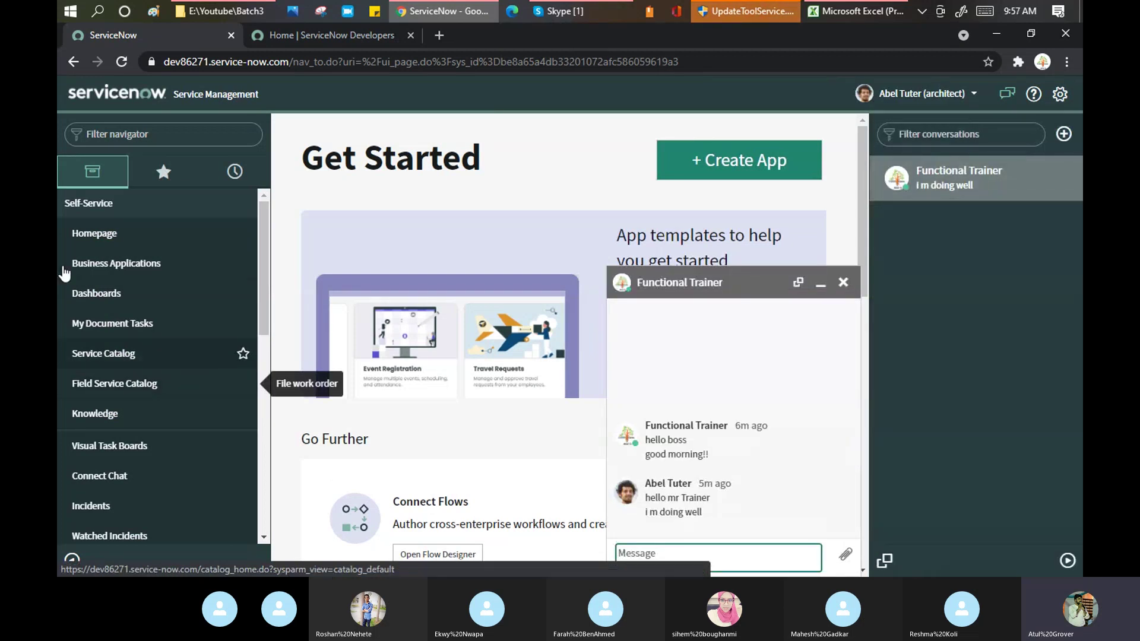
Give the architect's interface the green Blimey theme in System Settings
click(1056, 94)
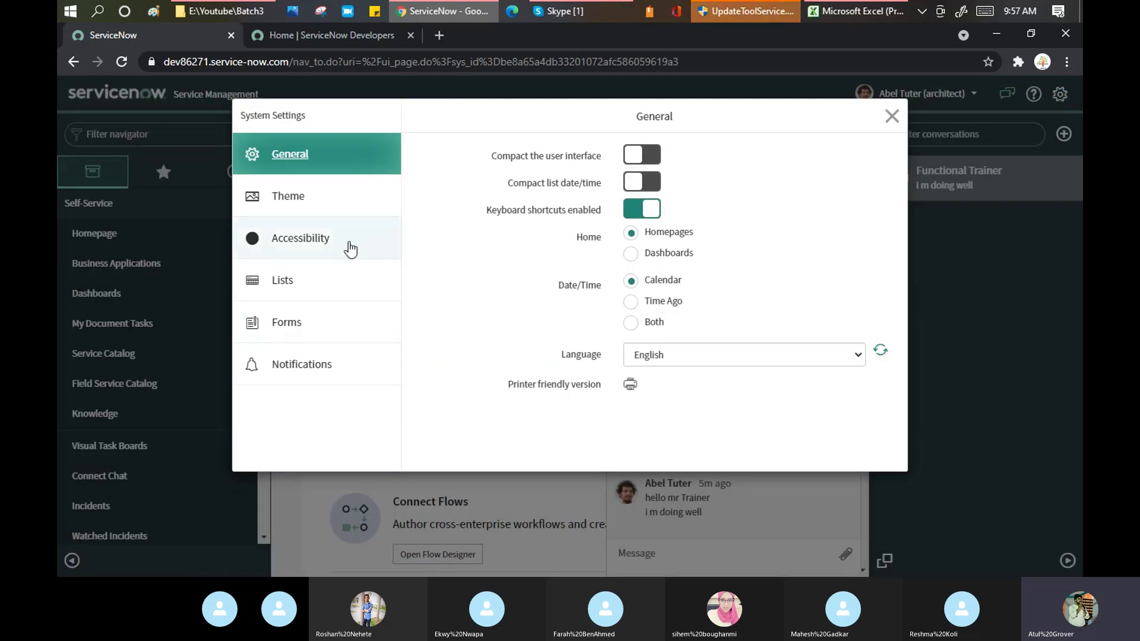
click(254, 200)
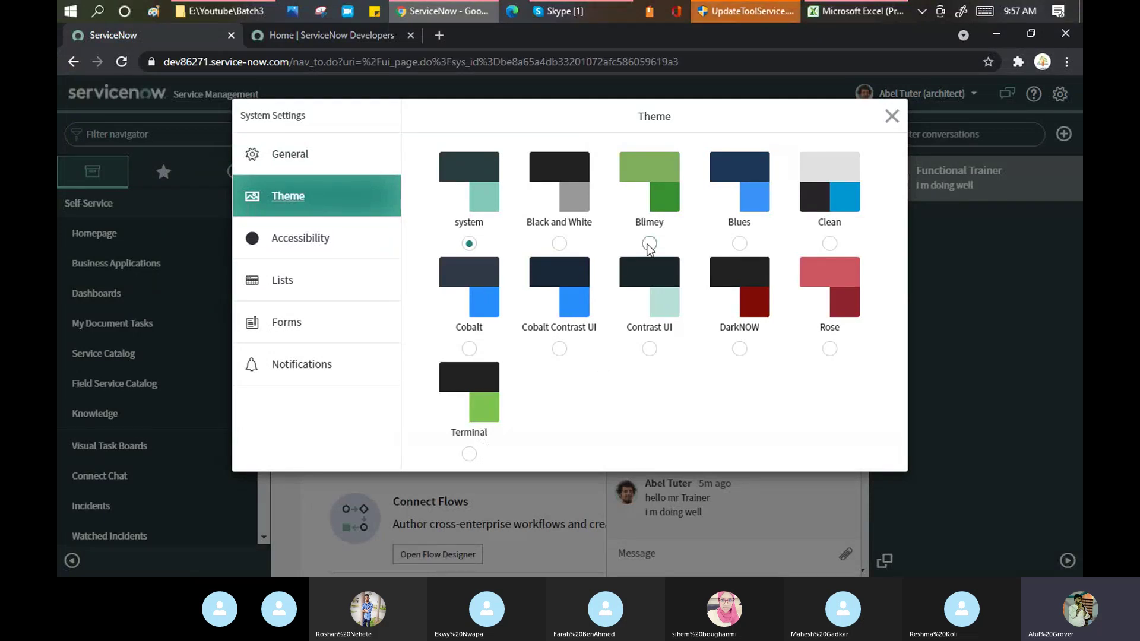
click(649, 244)
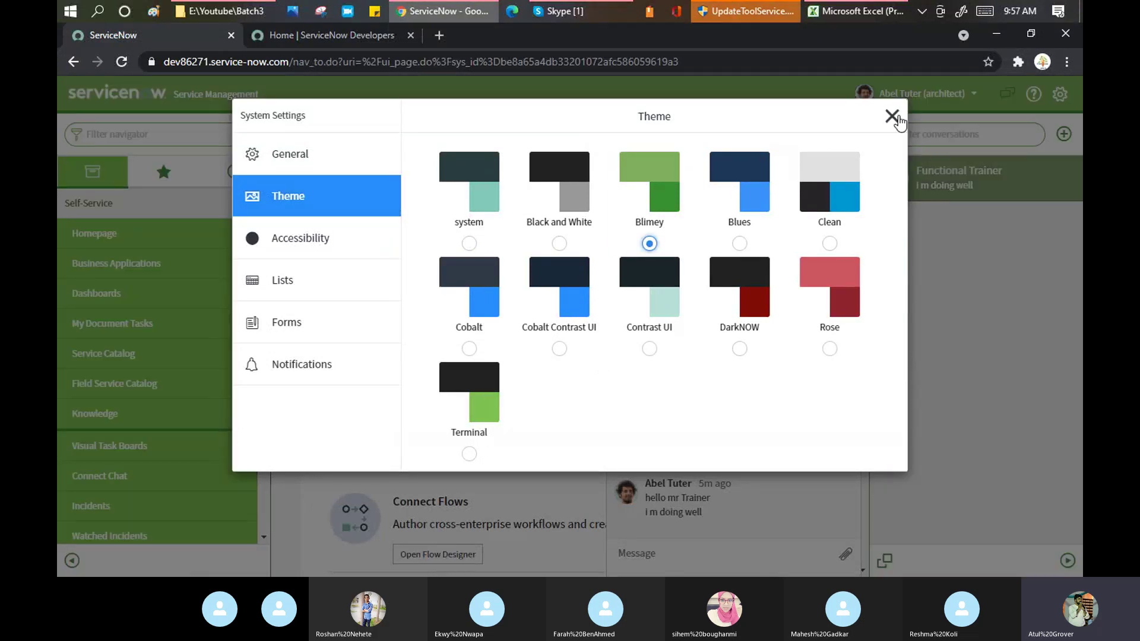
click(894, 117)
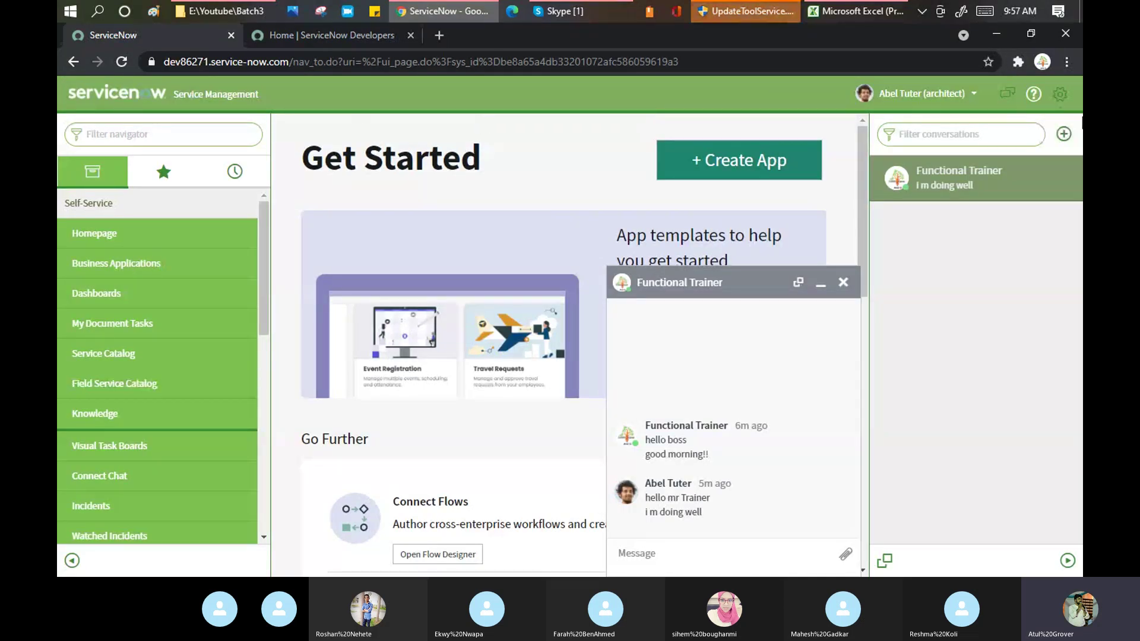
click(944, 93)
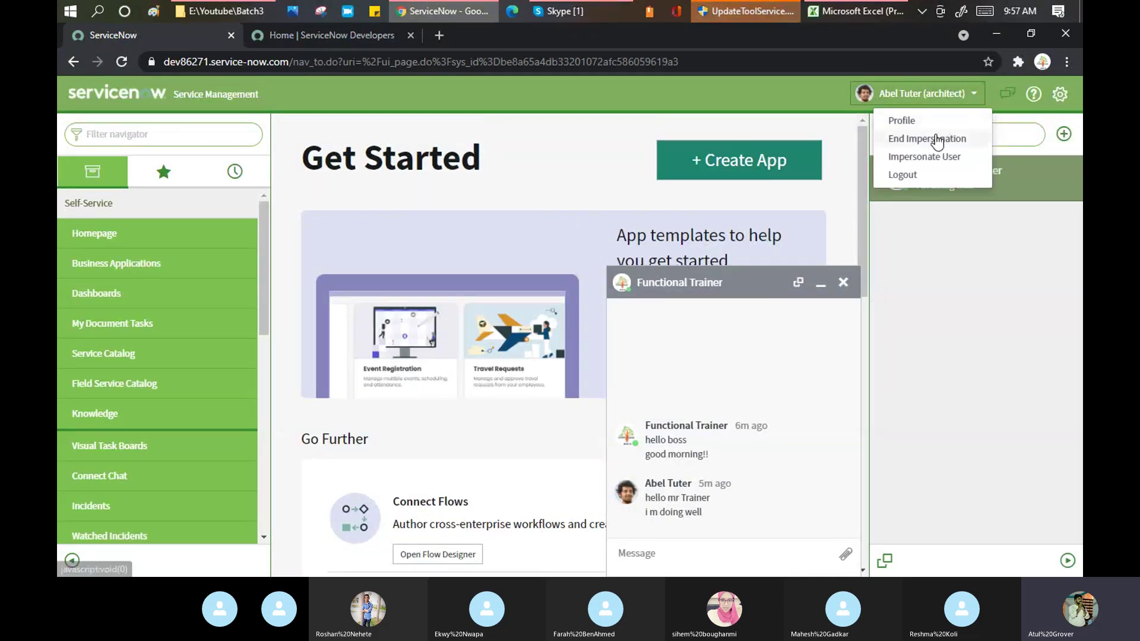
End the impersonation to return to the trainer's Rose-themed account and open System Settings
click(936, 140)
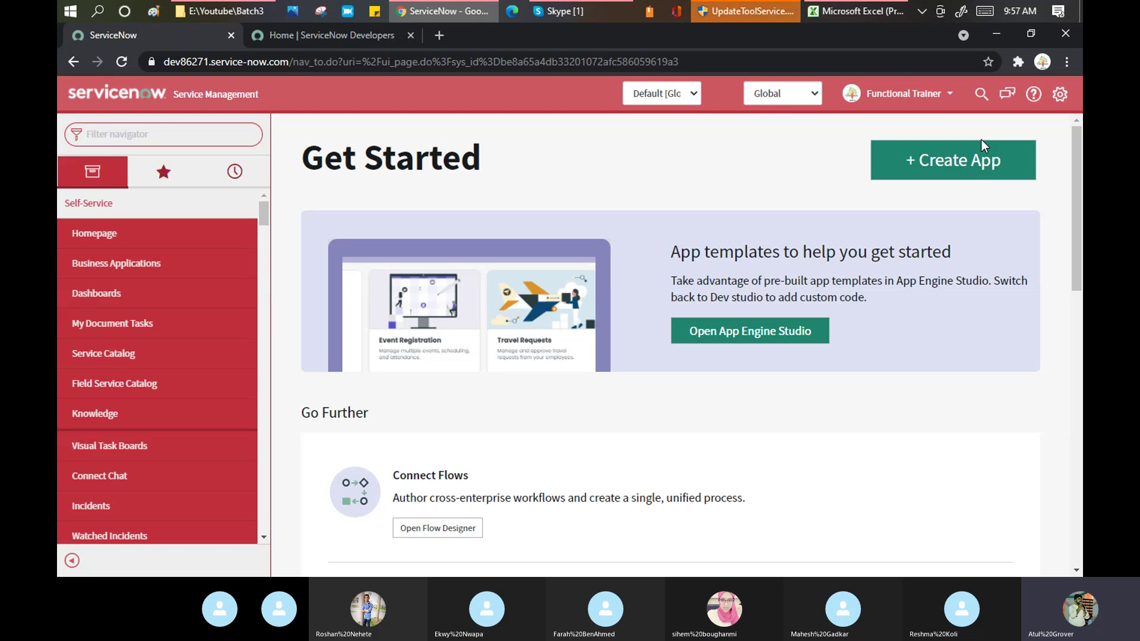
click(1060, 89)
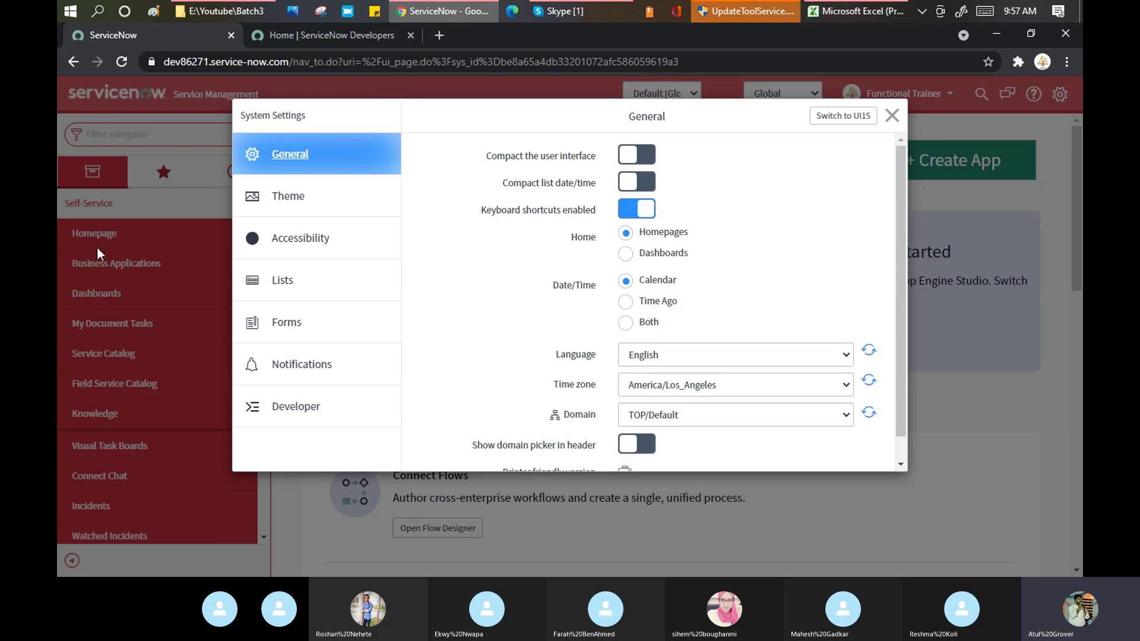
Switch on 'Compact the user interface' in General settings and close System Settings
click(650, 157)
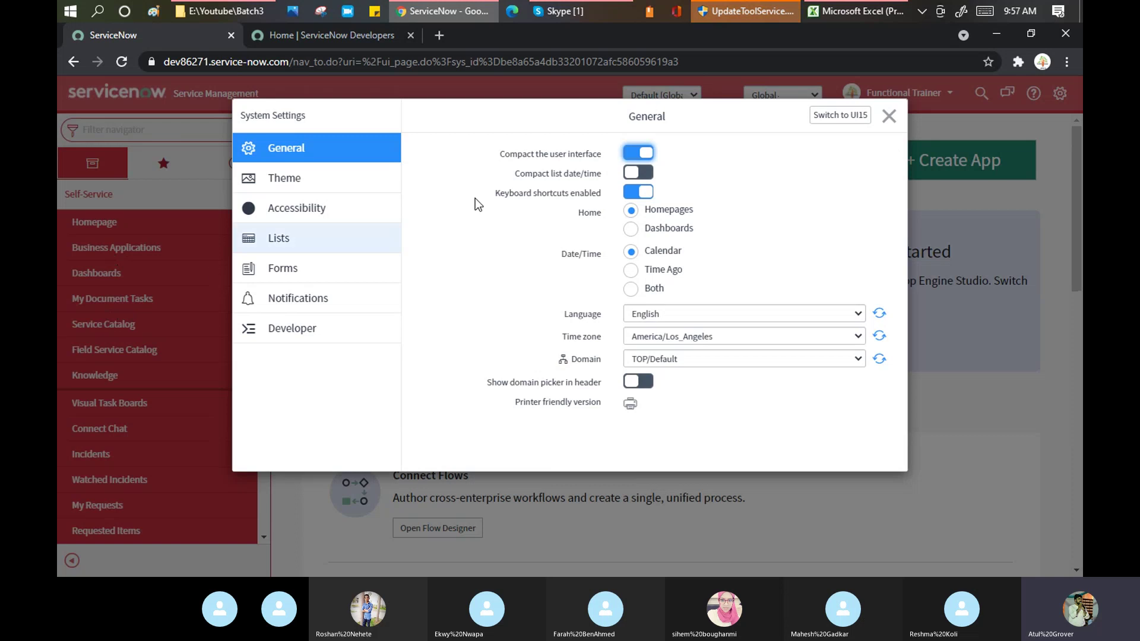
mouse_move(546, 174)
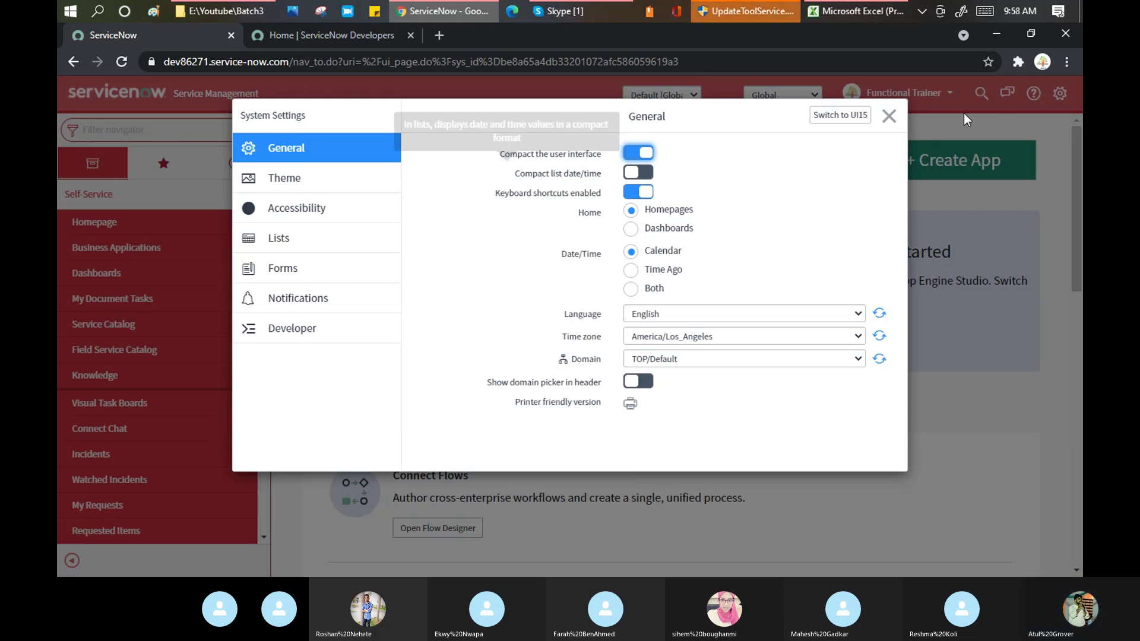
click(889, 117)
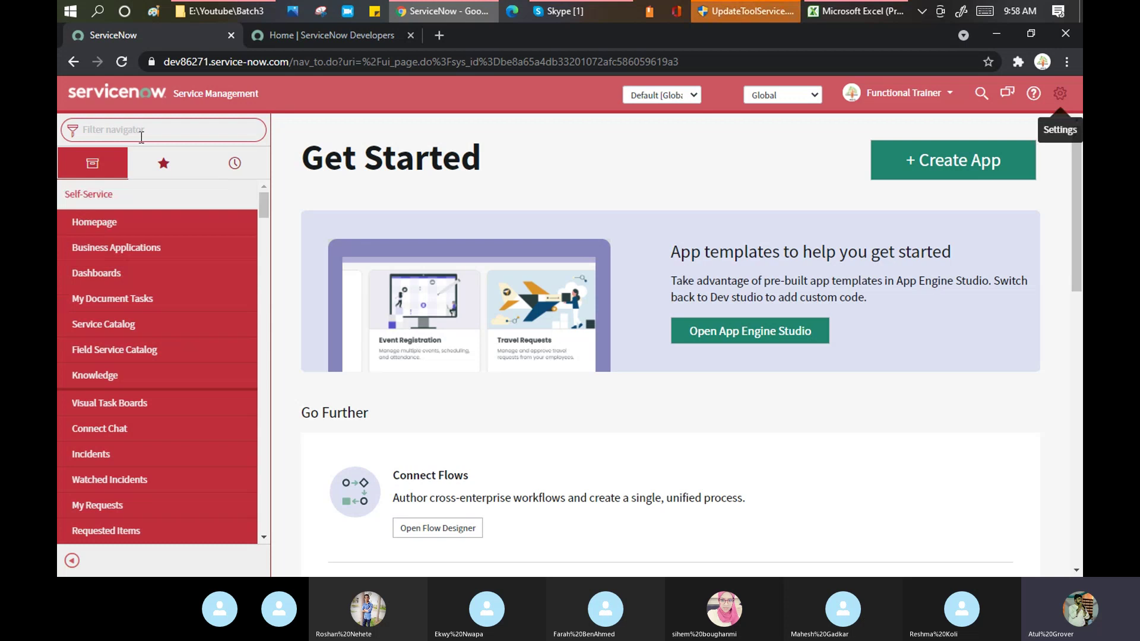
Filter the navigator with 'incide' and open Incident > Open, listing 155 active incidents
text(in)
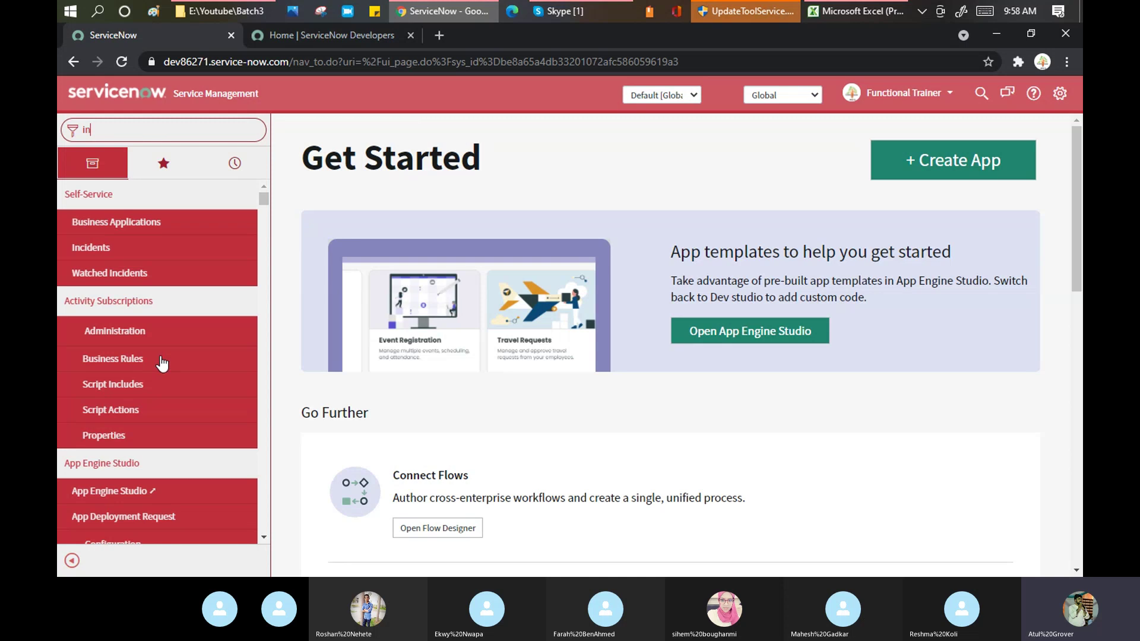
text(cide)
scroll(136, 294, down, 5)
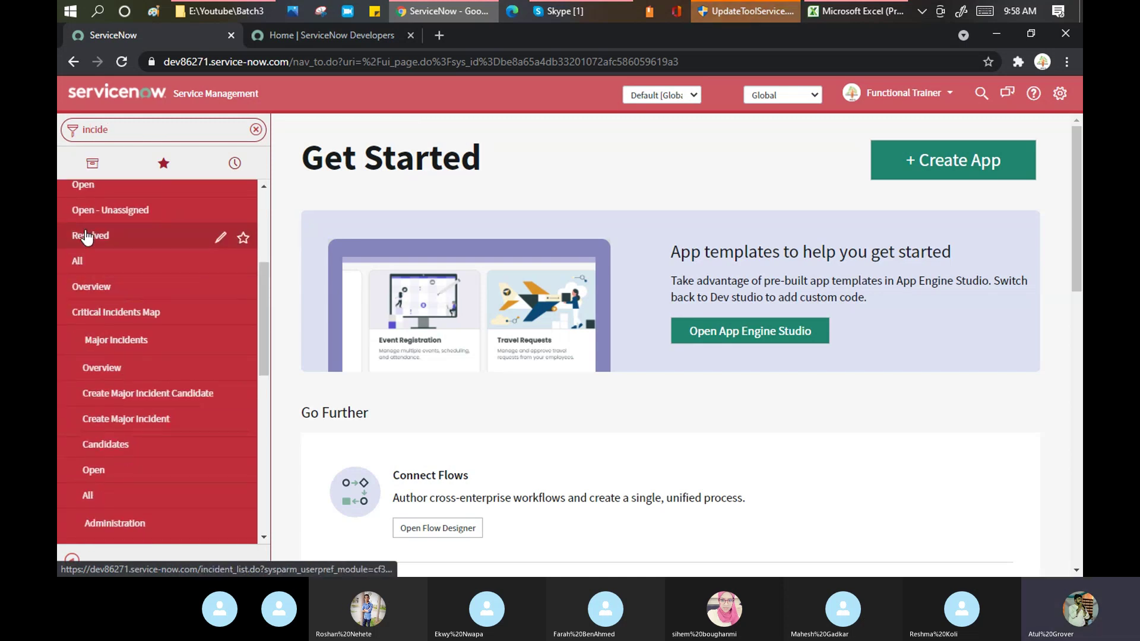
scroll(89, 238, up, 3)
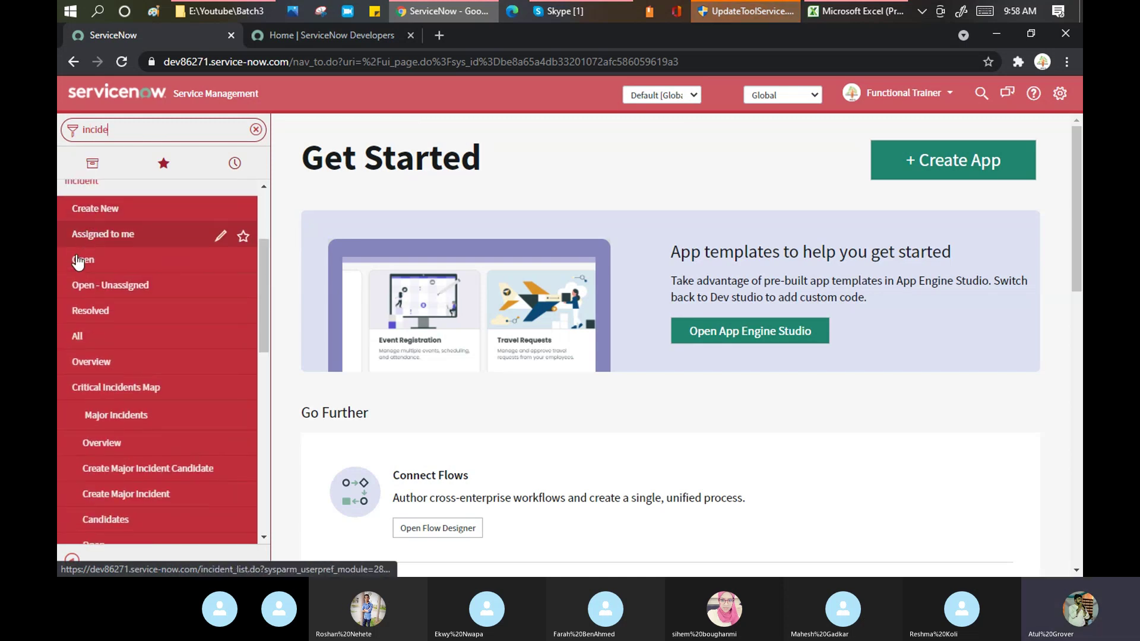
click(75, 258)
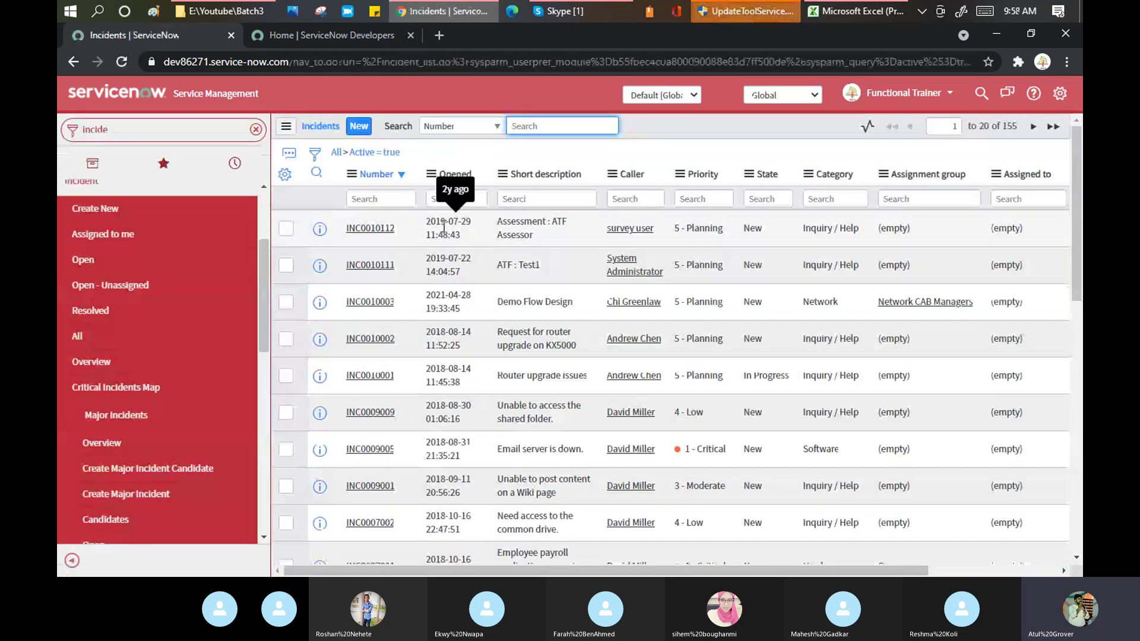
Set list Date/Time to 'Time Ago' with Compact list date/time left on
click(1060, 94)
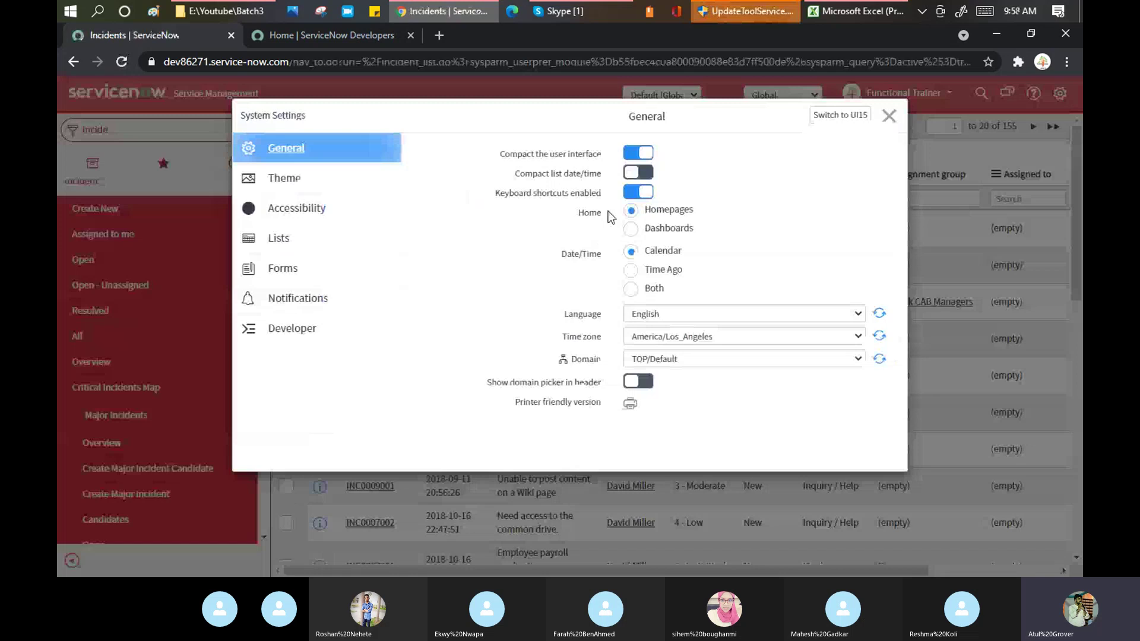
click(649, 172)
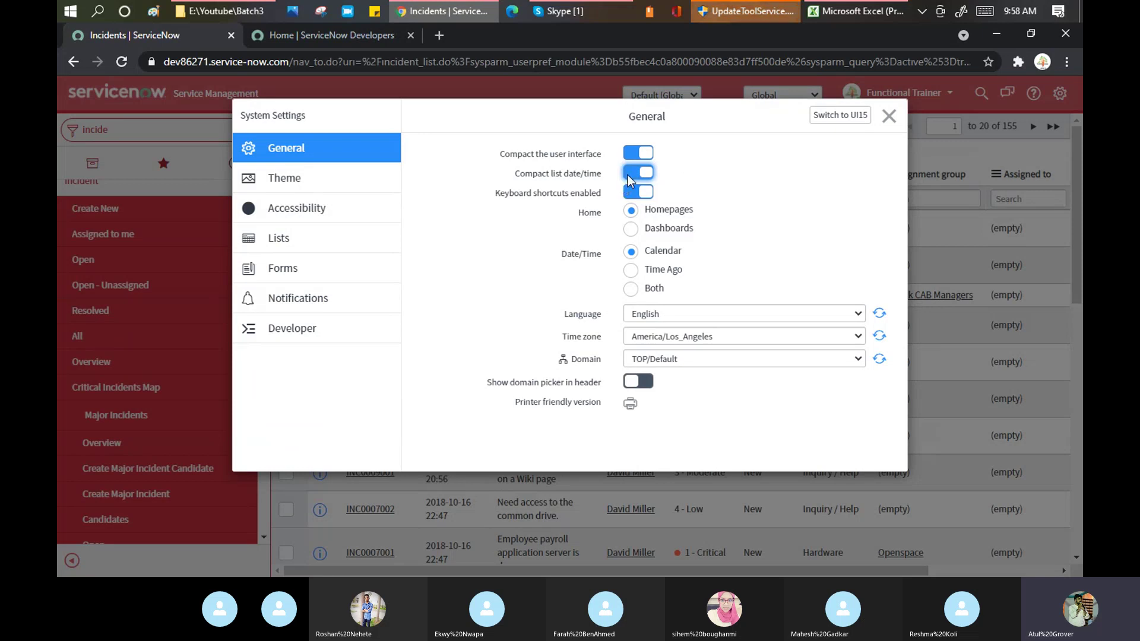
click(642, 172)
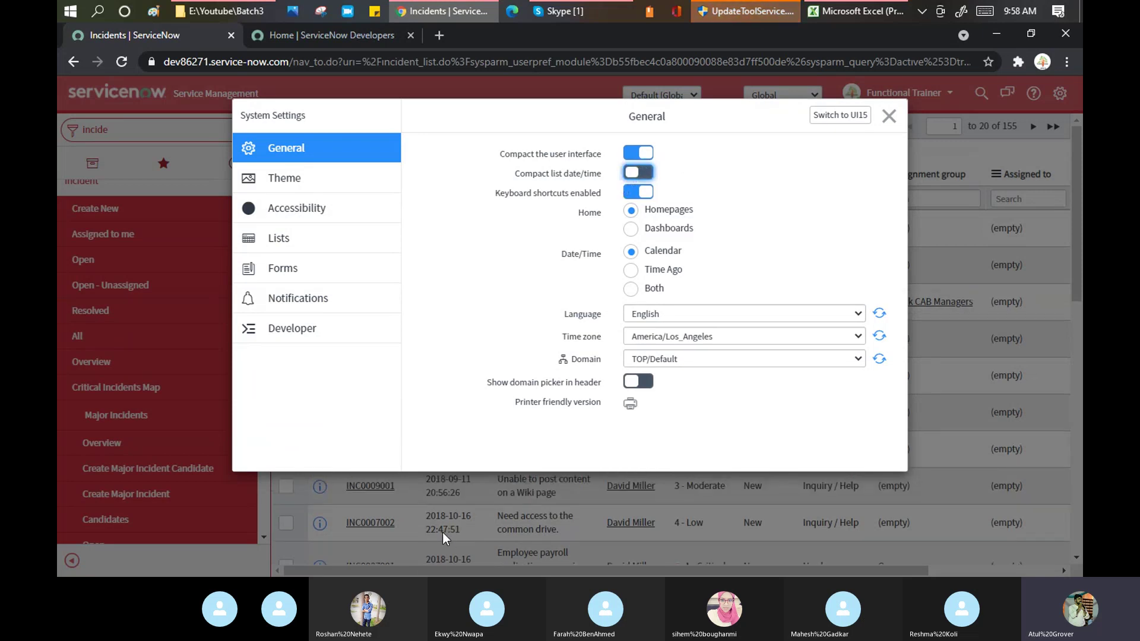
click(640, 172)
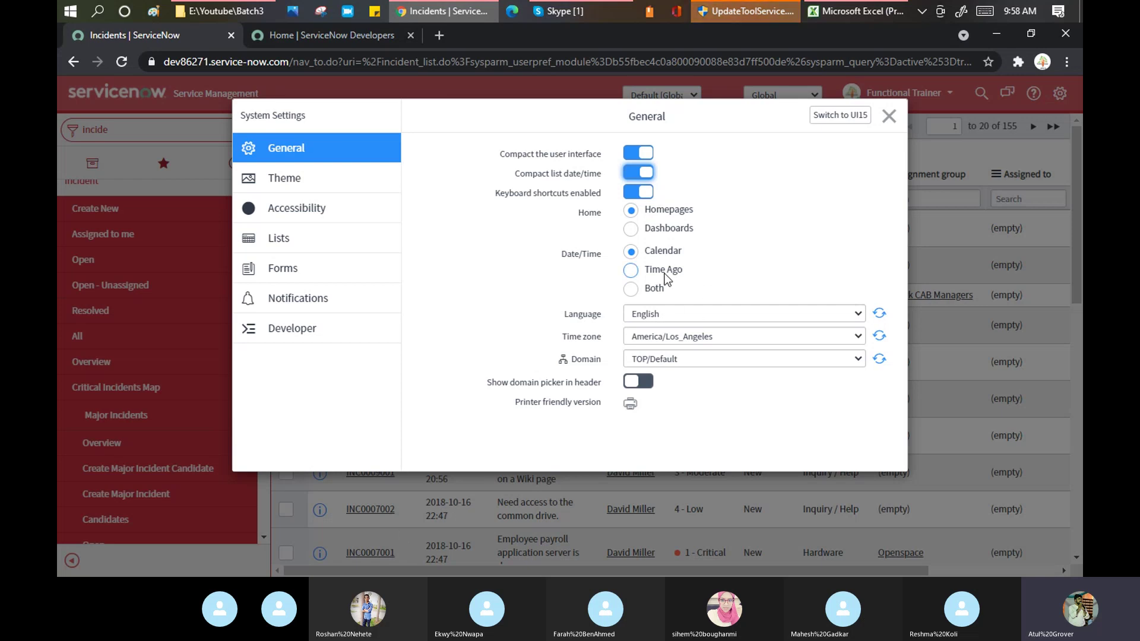
click(632, 271)
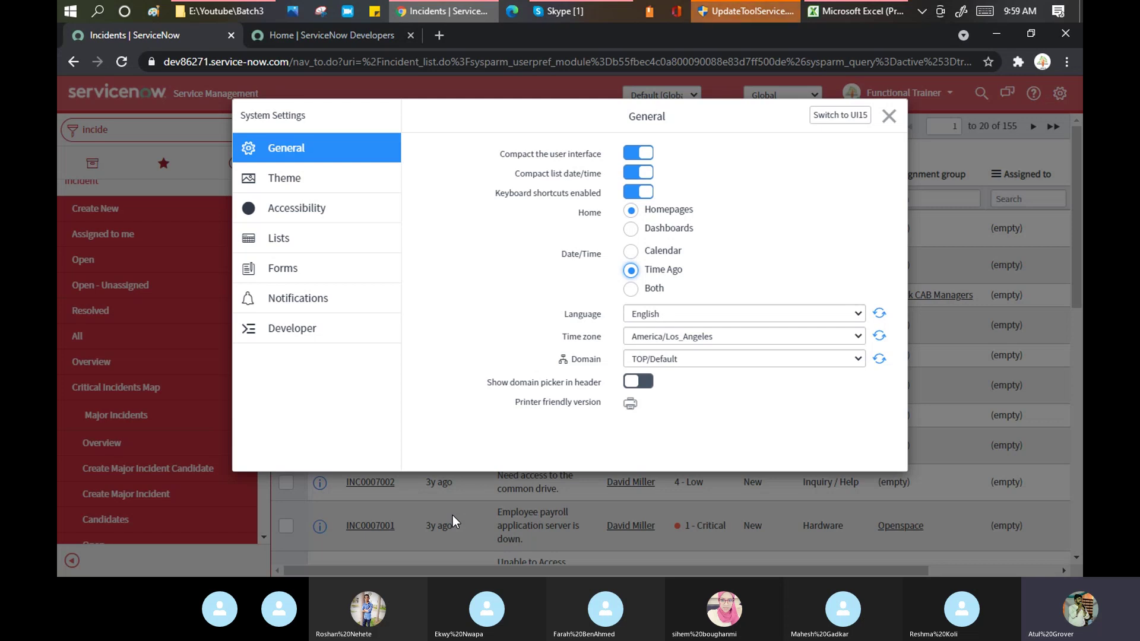
click(859, 320)
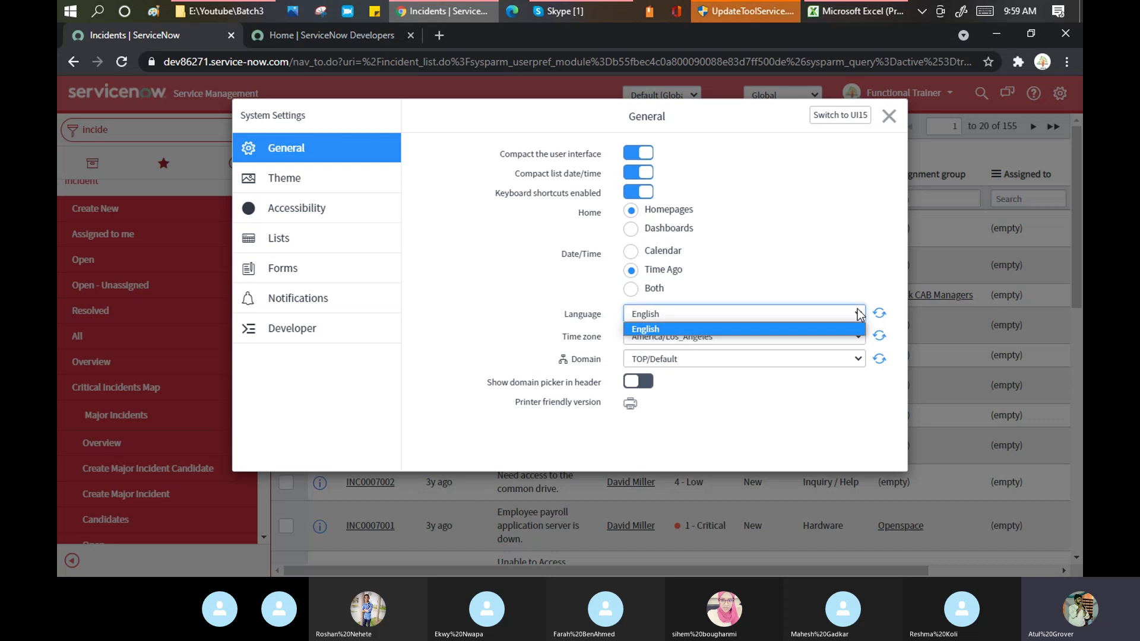
click(848, 246)
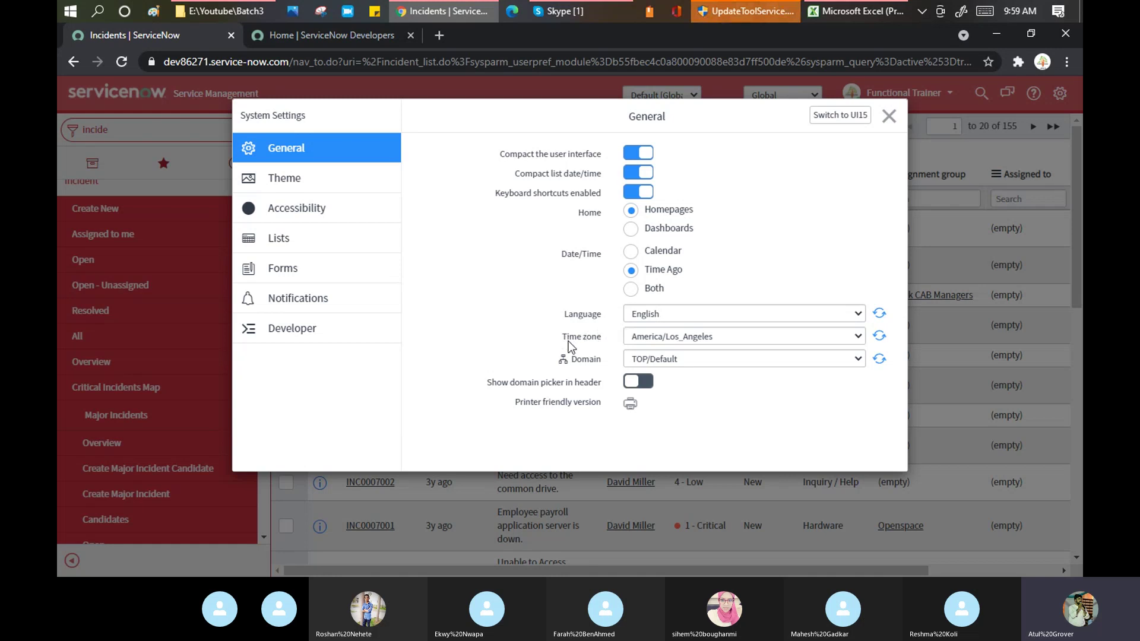
click(766, 336)
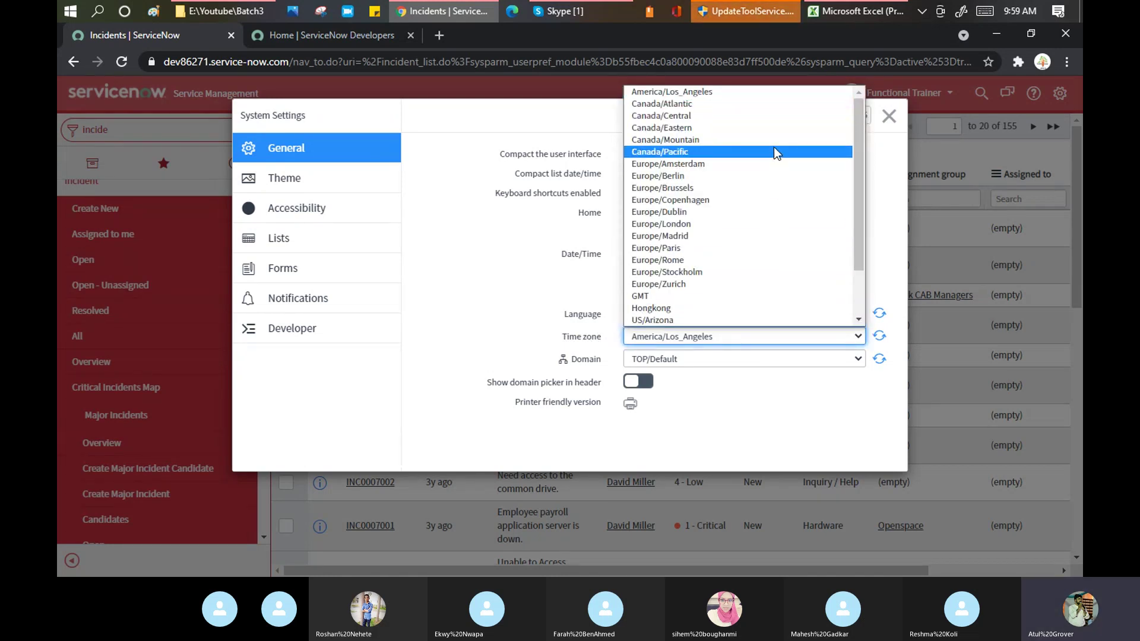
scroll(774, 148, down, 1)
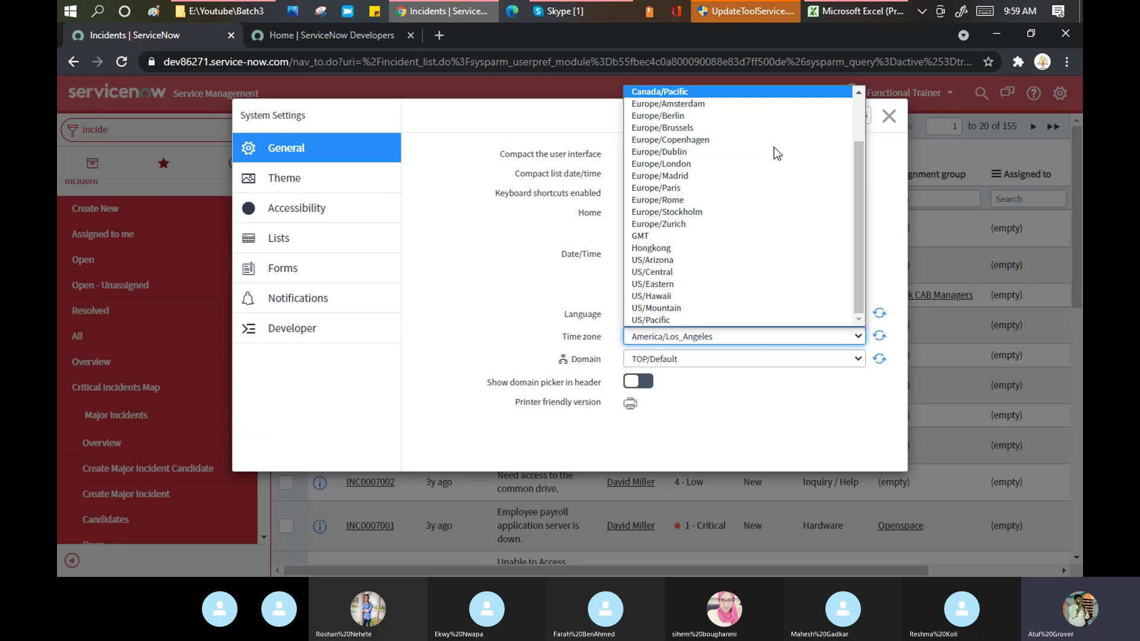
click(884, 190)
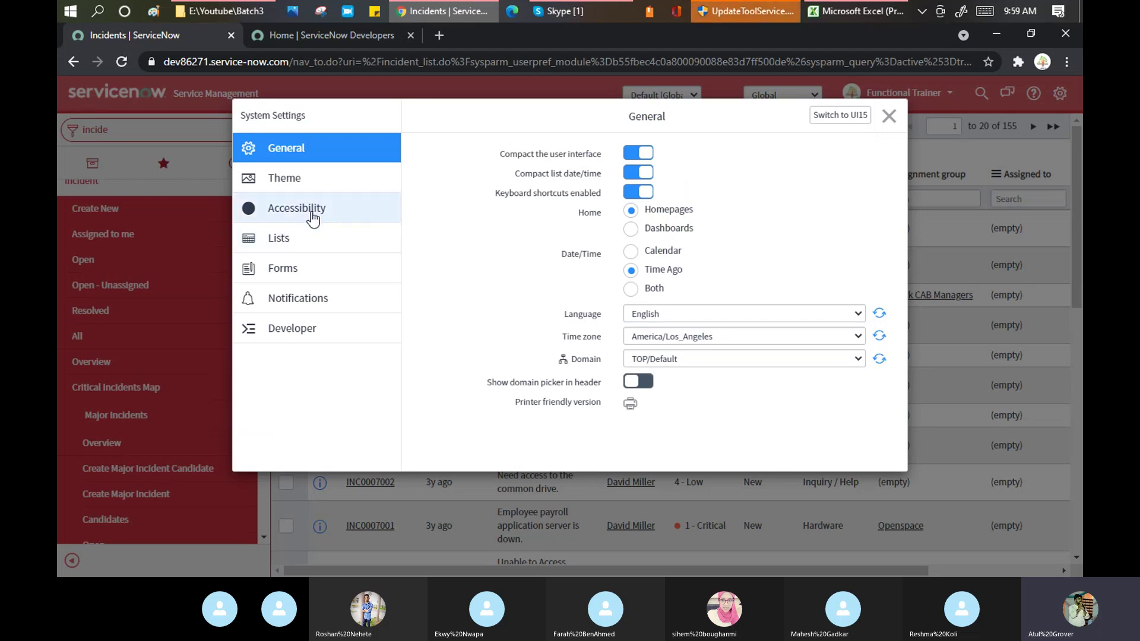
Switch off 'Compact the user interface' in General preferences, then view the Forms preferences
click(281, 212)
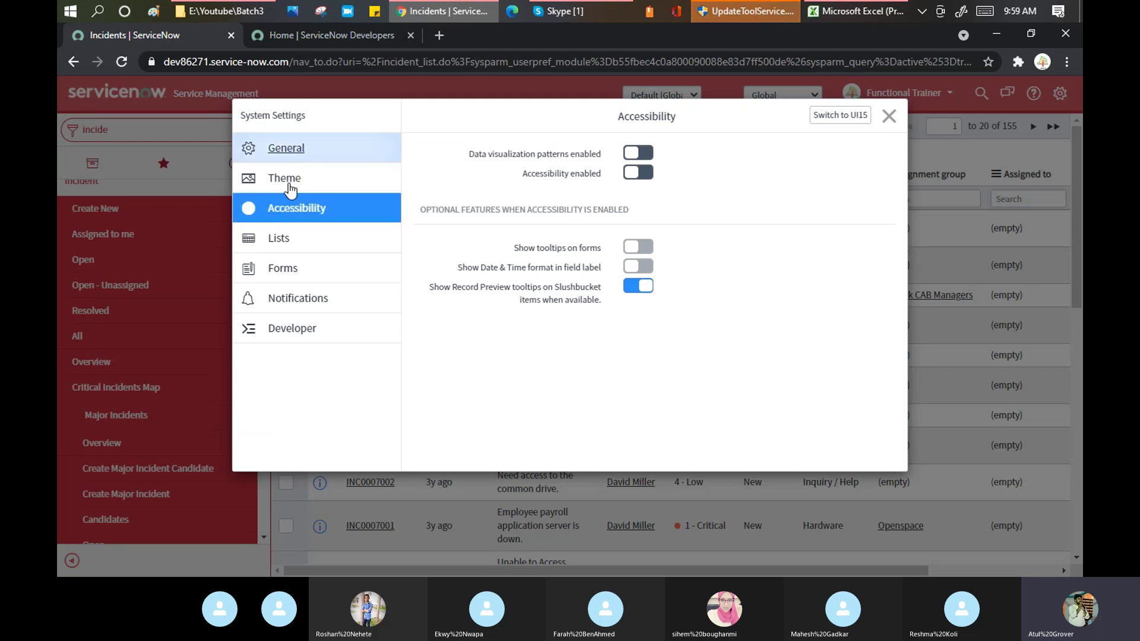
click(298, 150)
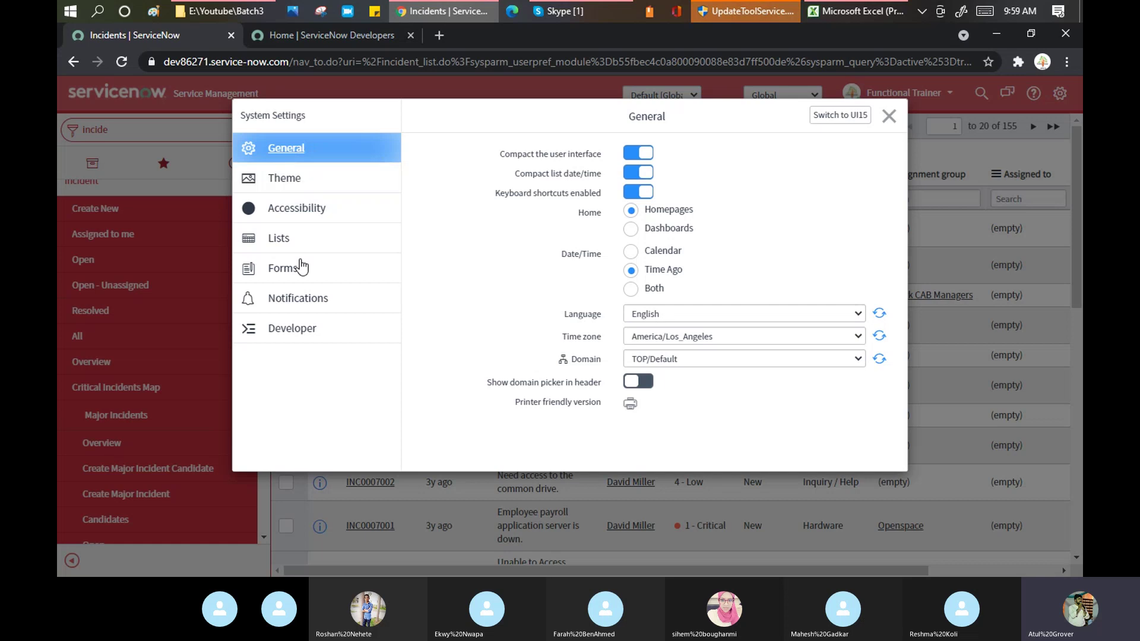
click(630, 155)
click(632, 227)
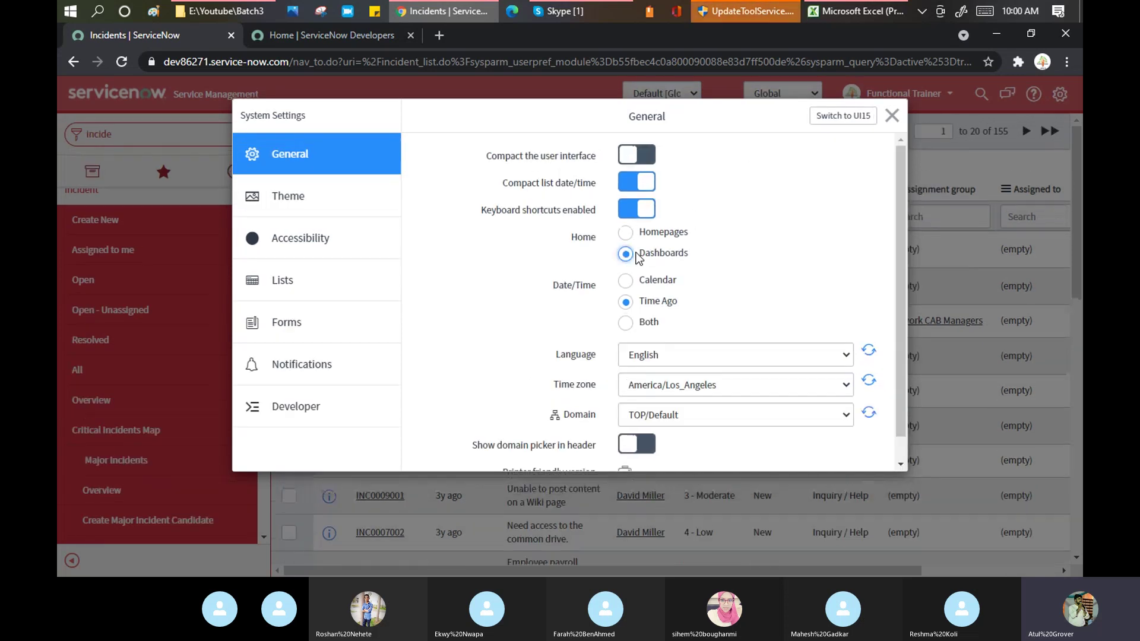
click(274, 286)
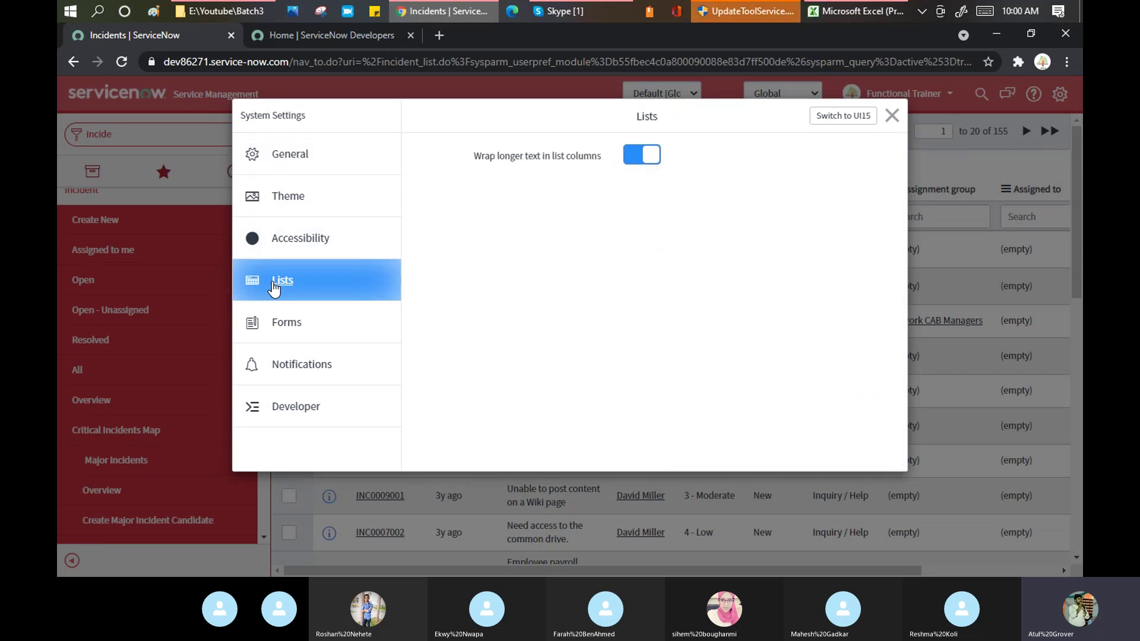
click(273, 331)
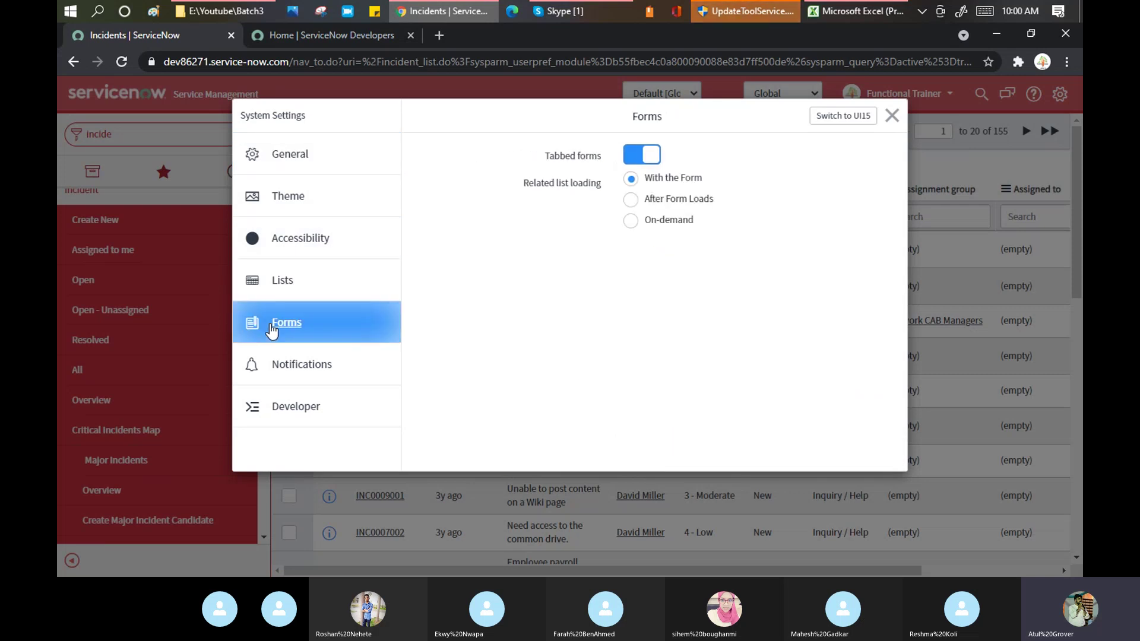
Show the Notifications preferences, with Allow Notifications and Primary email switched on
click(278, 369)
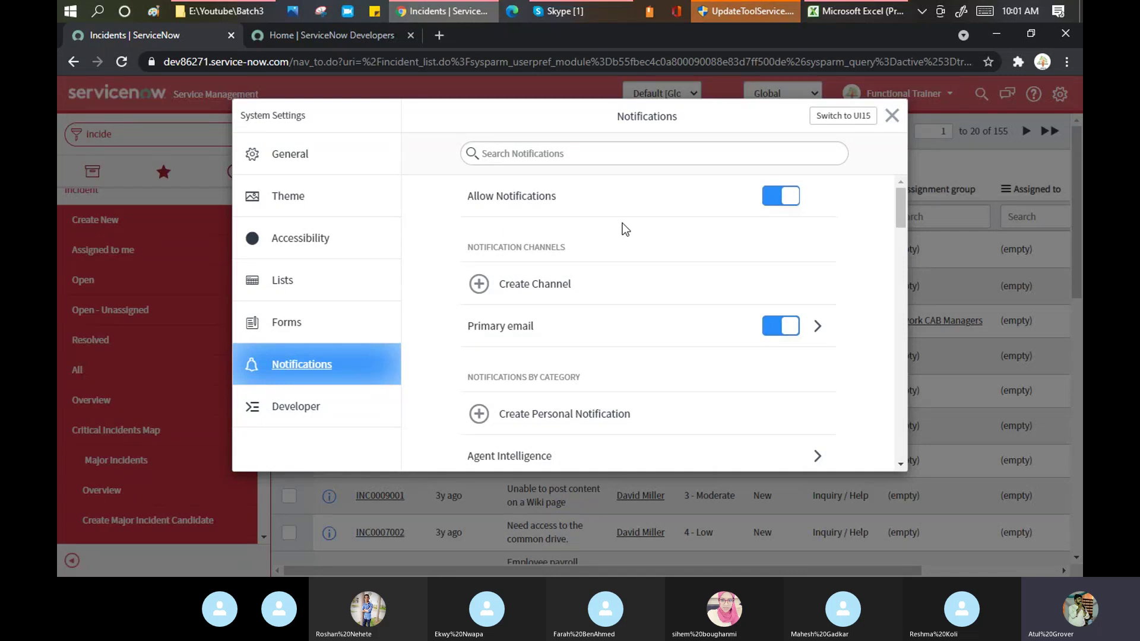
scroll(622, 223, down, 3)
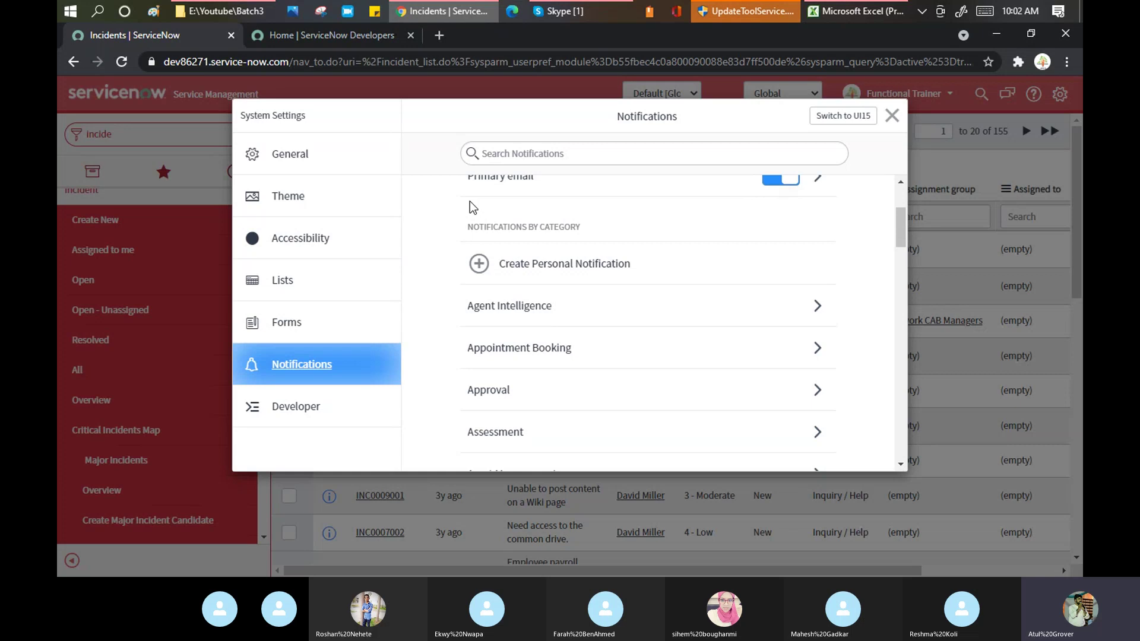
scroll(583, 226, down, 2)
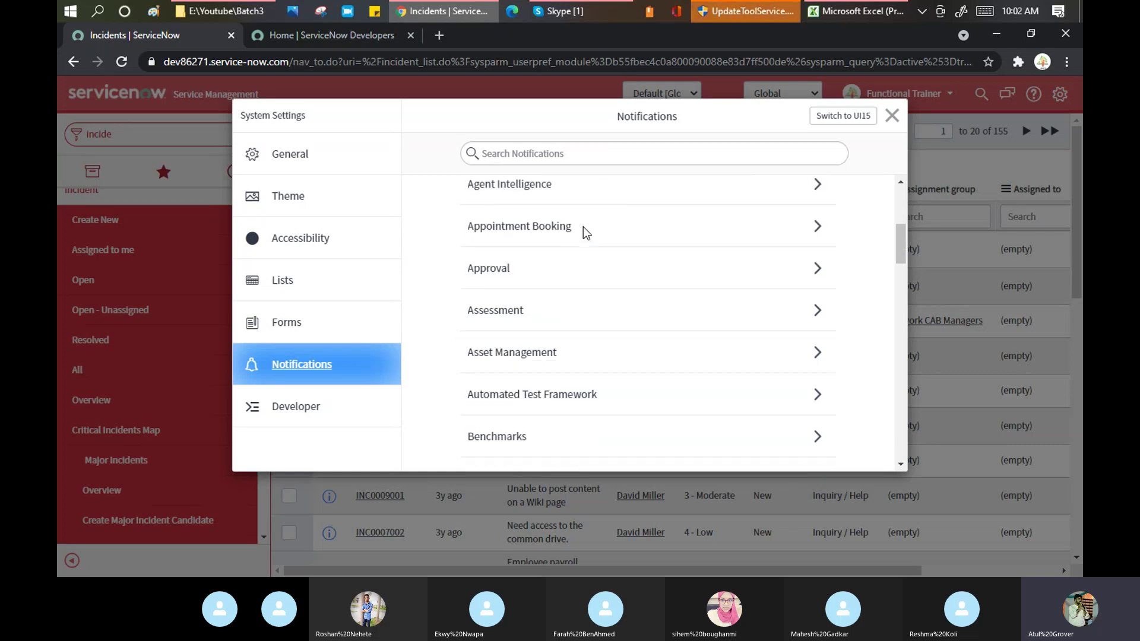
scroll(585, 219, down, 4)
scroll(586, 213, down, 3)
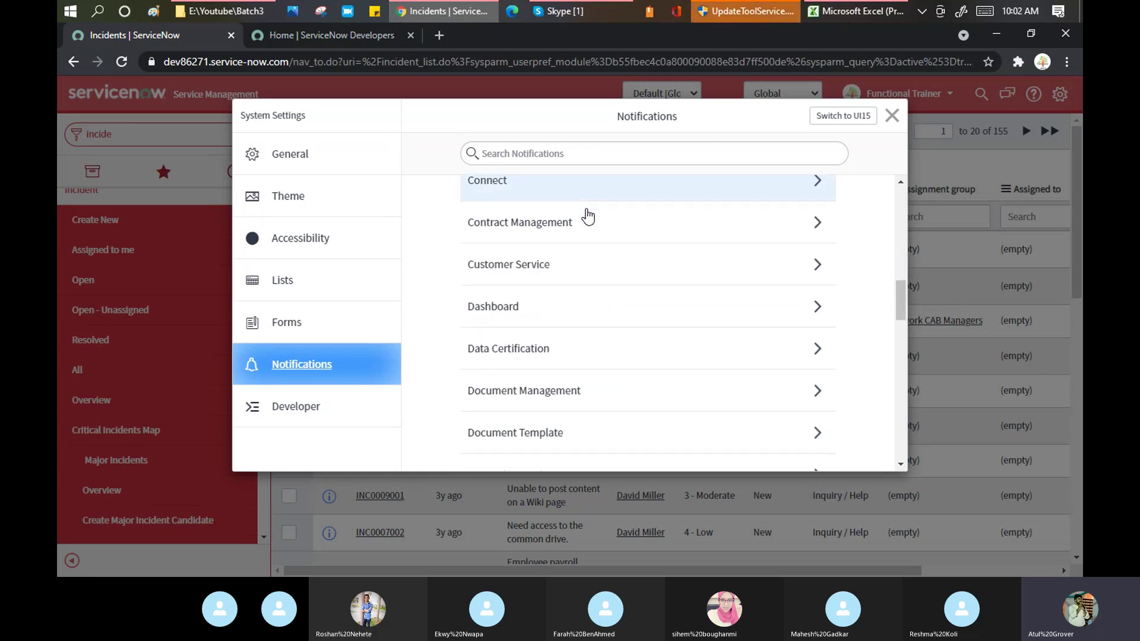
scroll(586, 218, down, 9)
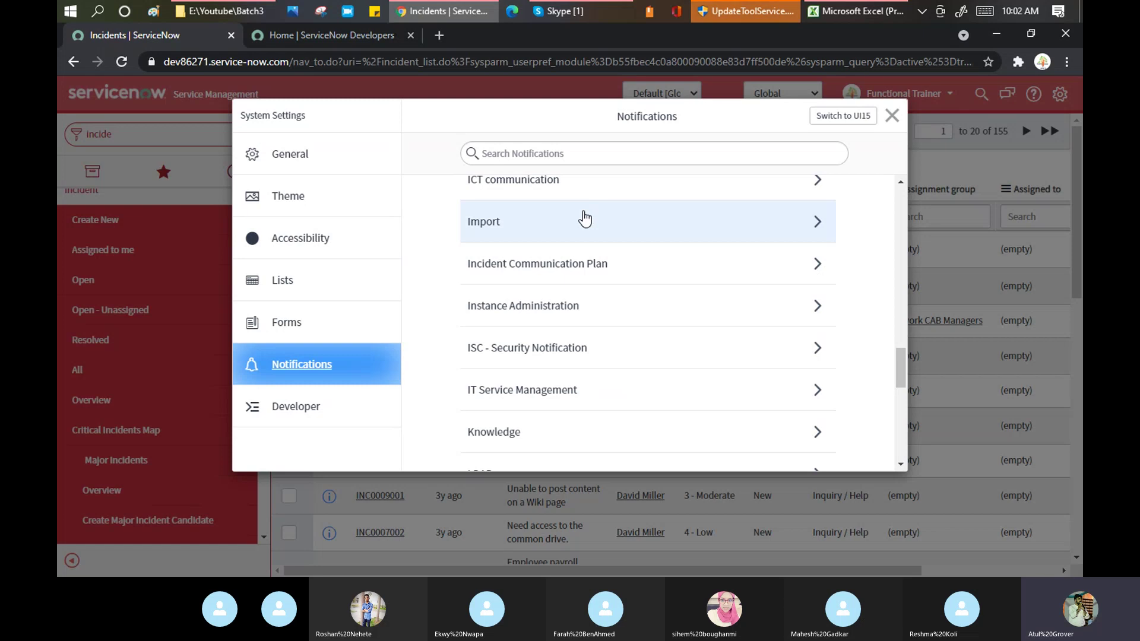
scroll(584, 219, up, 15)
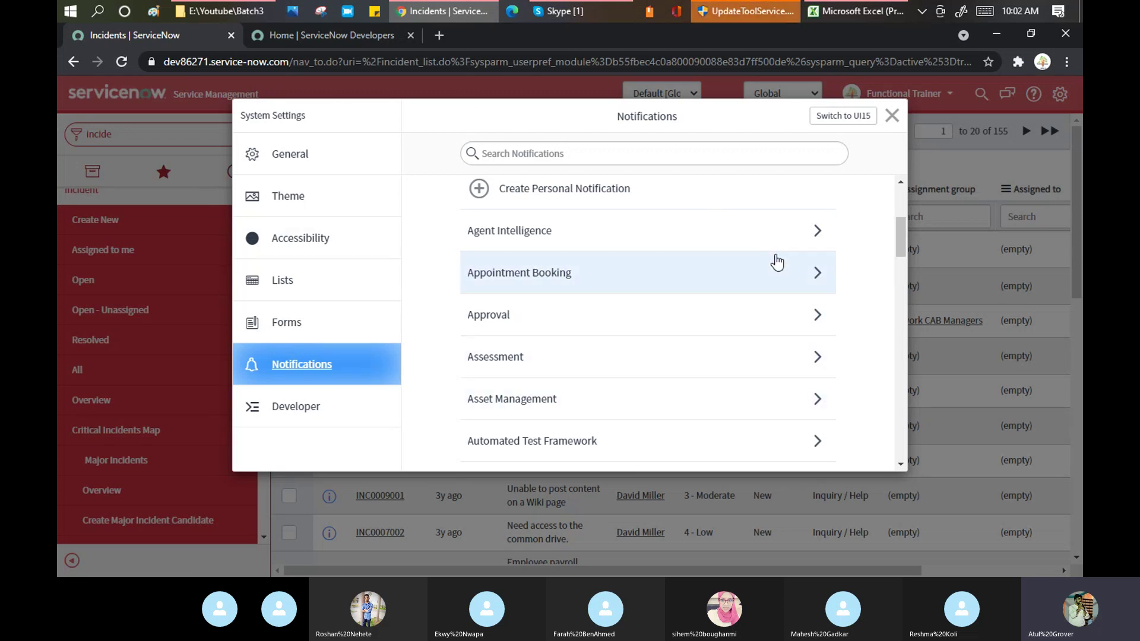
scroll(514, 243, down, 5)
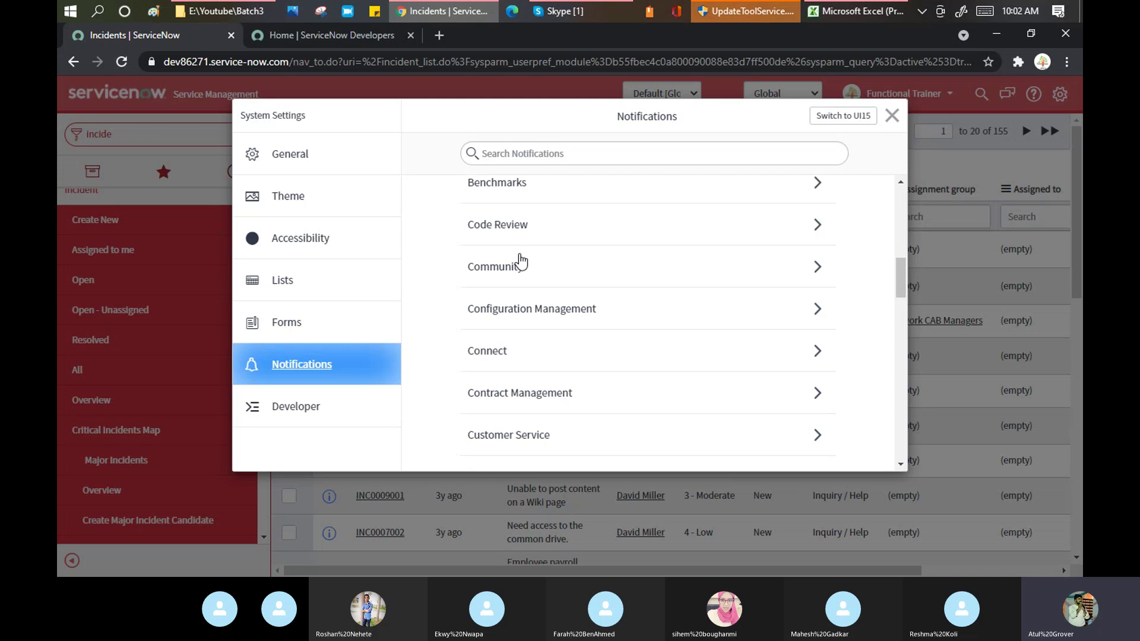
scroll(526, 295, up, 5)
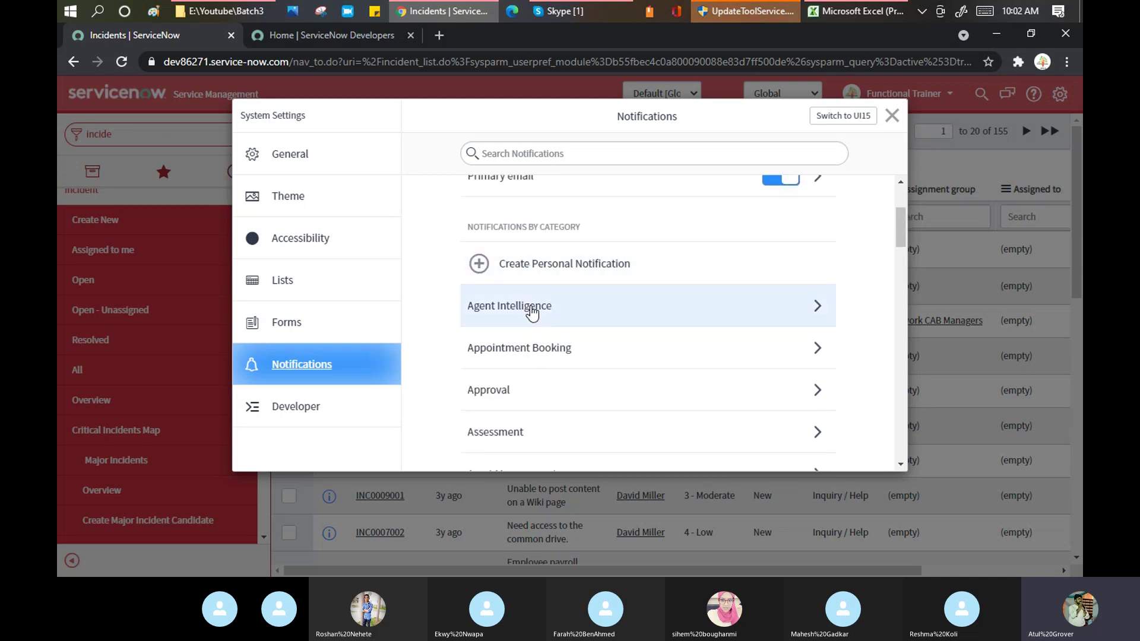
scroll(512, 325, down, 3)
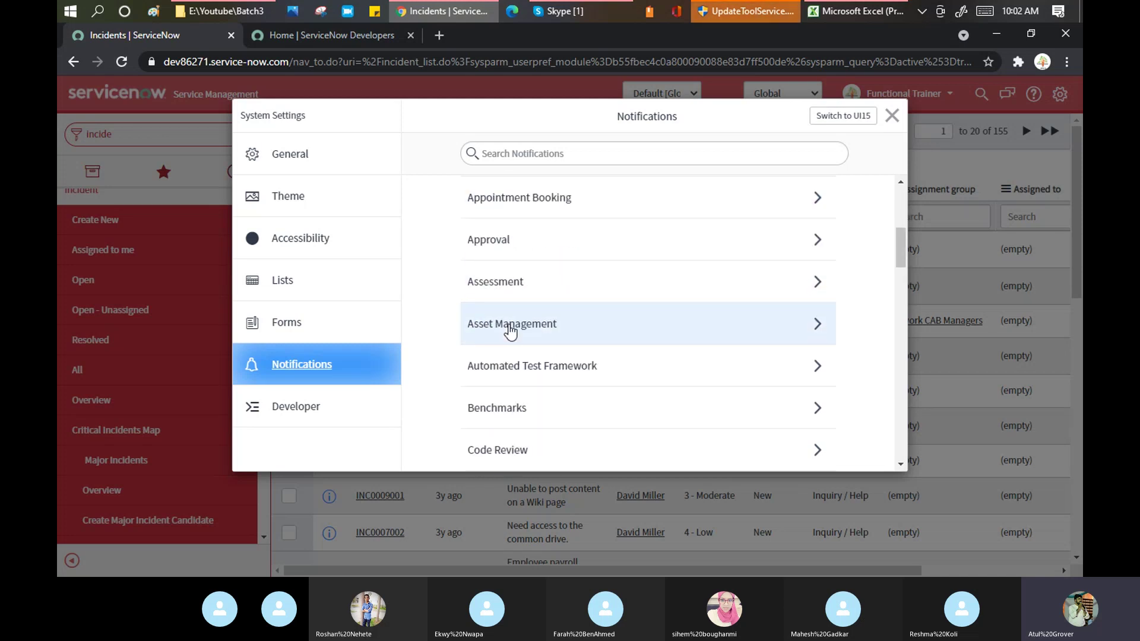
Review the Approval Request notification's email channel, then close System Settings
click(504, 242)
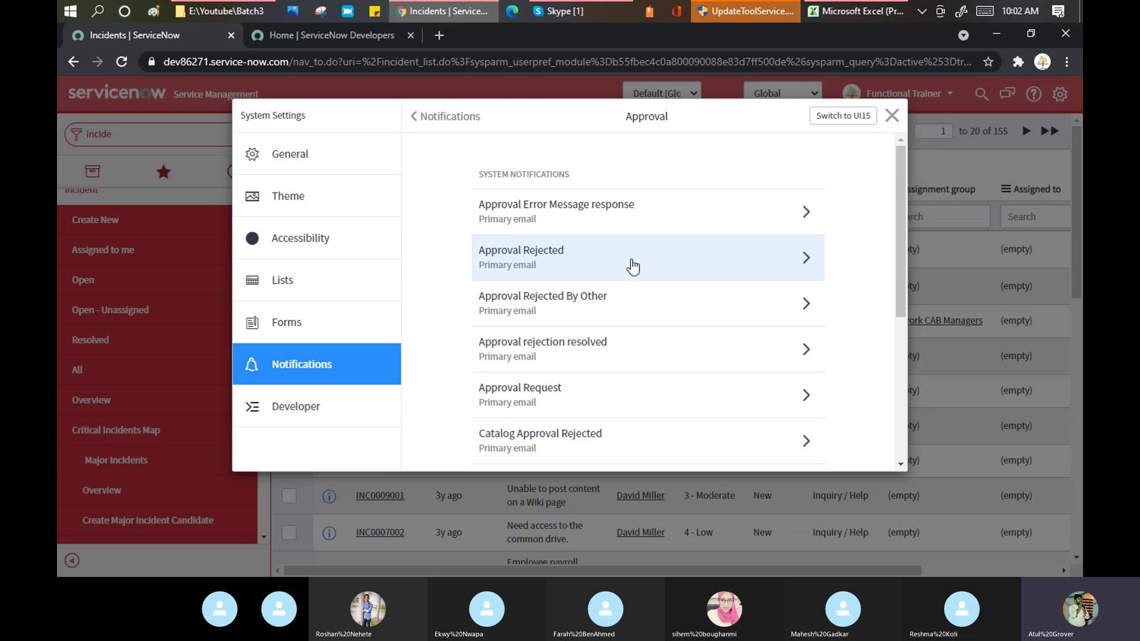
click(779, 396)
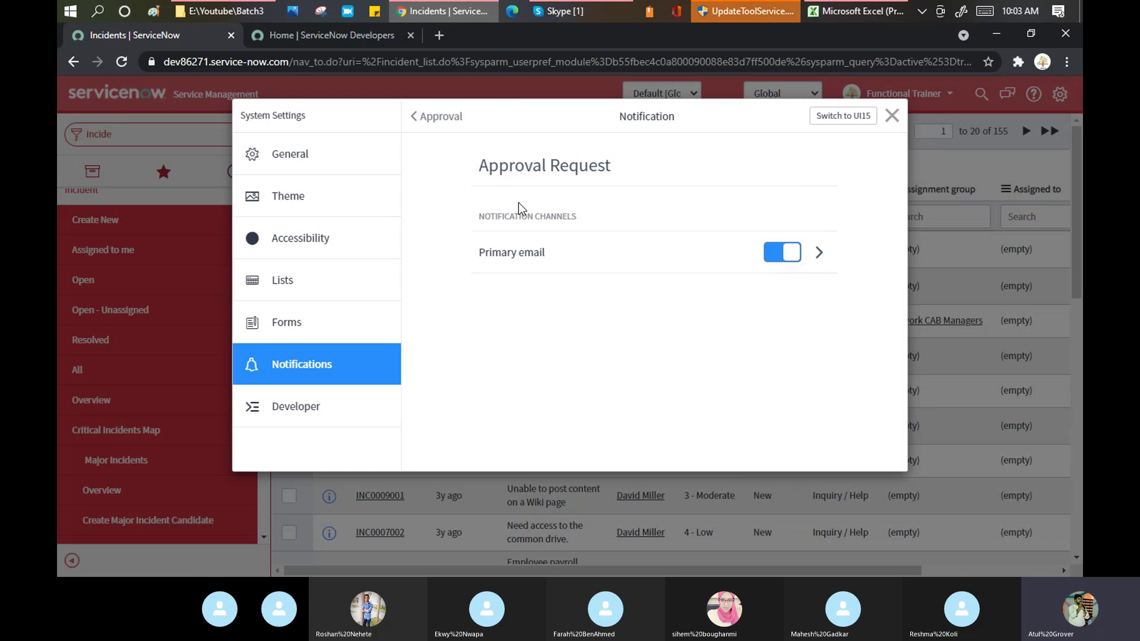
click(419, 116)
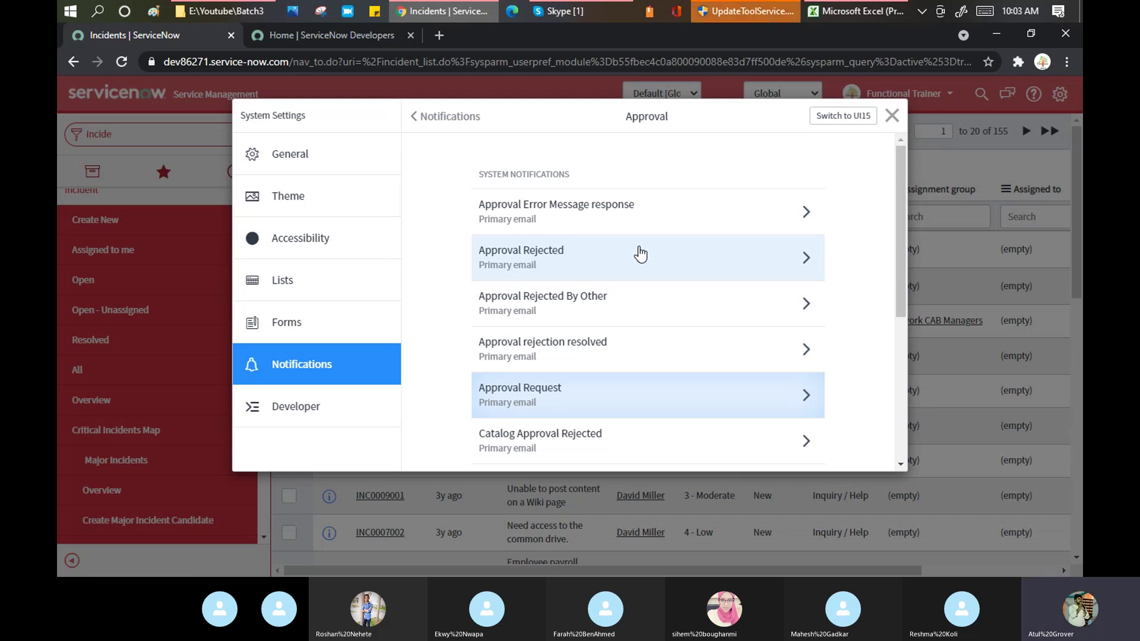
click(892, 116)
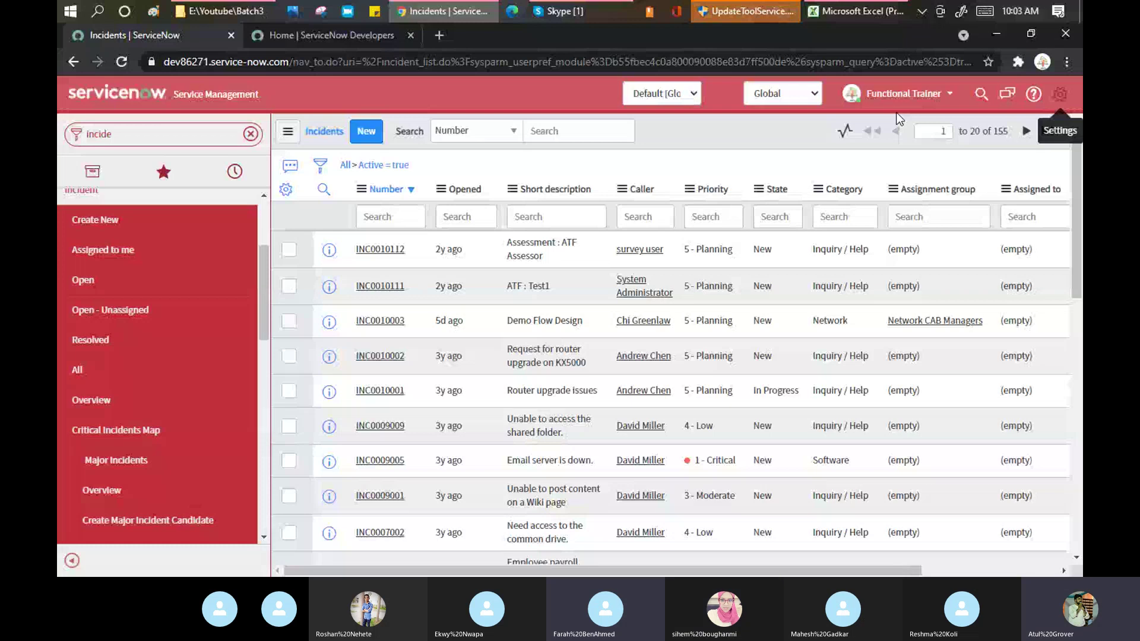
Bring the Training Batch 3 Skype call window in front of ServiceNow using Alt+Tab
key(alt+Tab)
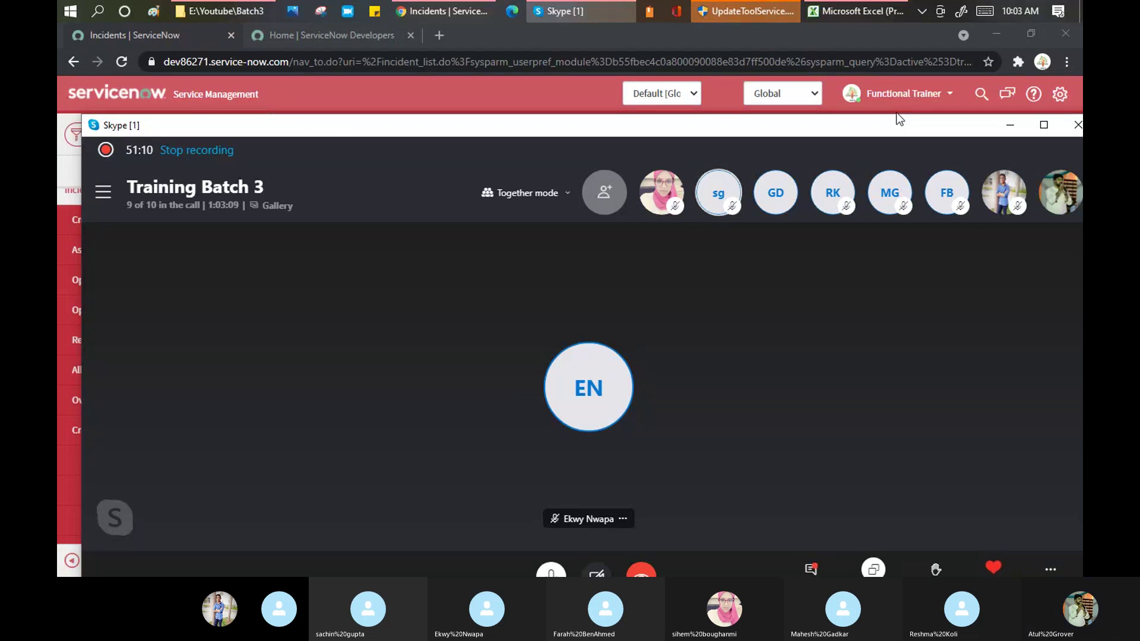
Switch back to the Chrome 'Incidents | ServiceNow' window with Alt+Tab
key(alt+Tab)
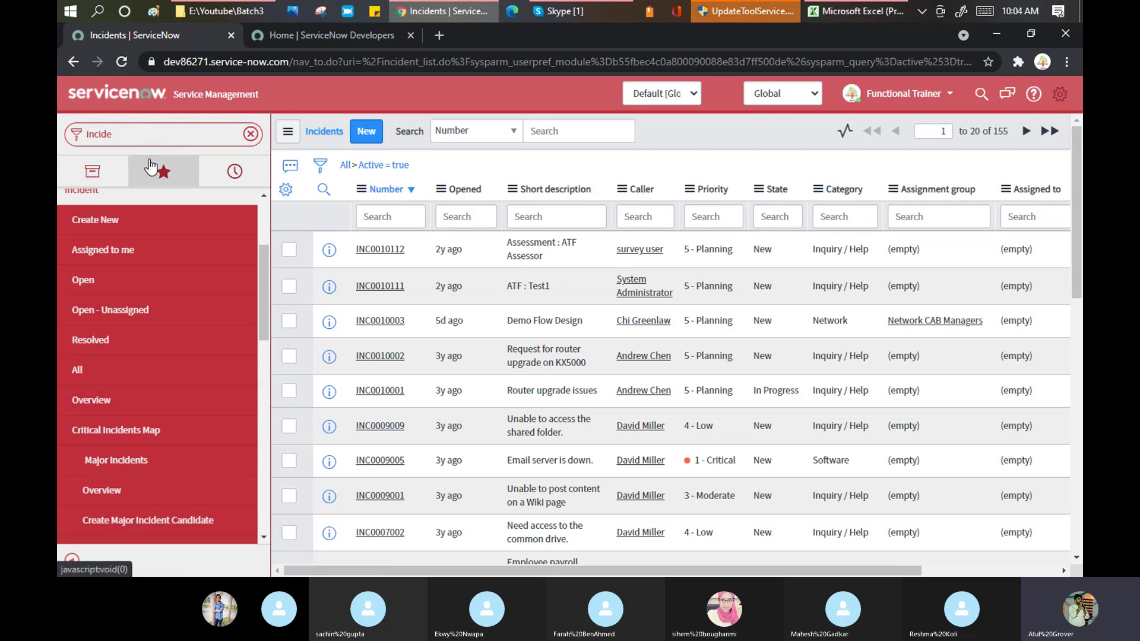
Delete the 'incide' text from the Filter navigator box
click(159, 128)
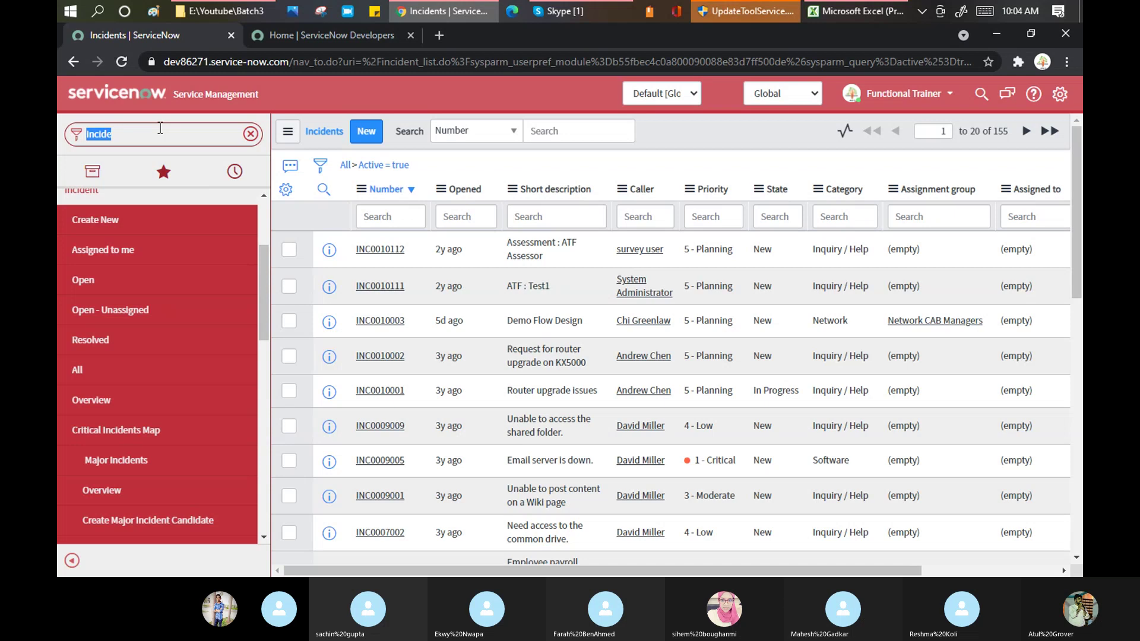
key(BackSpace)
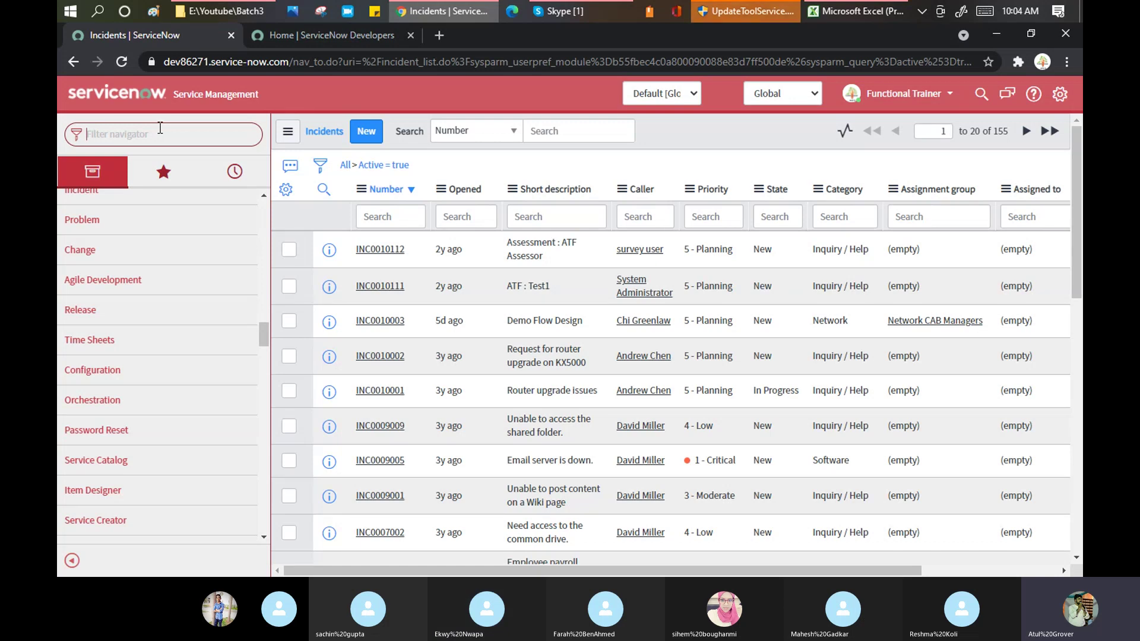
Filter the navigator by 'change' to list Create New, Open, Closed and other Change modules
text(change)
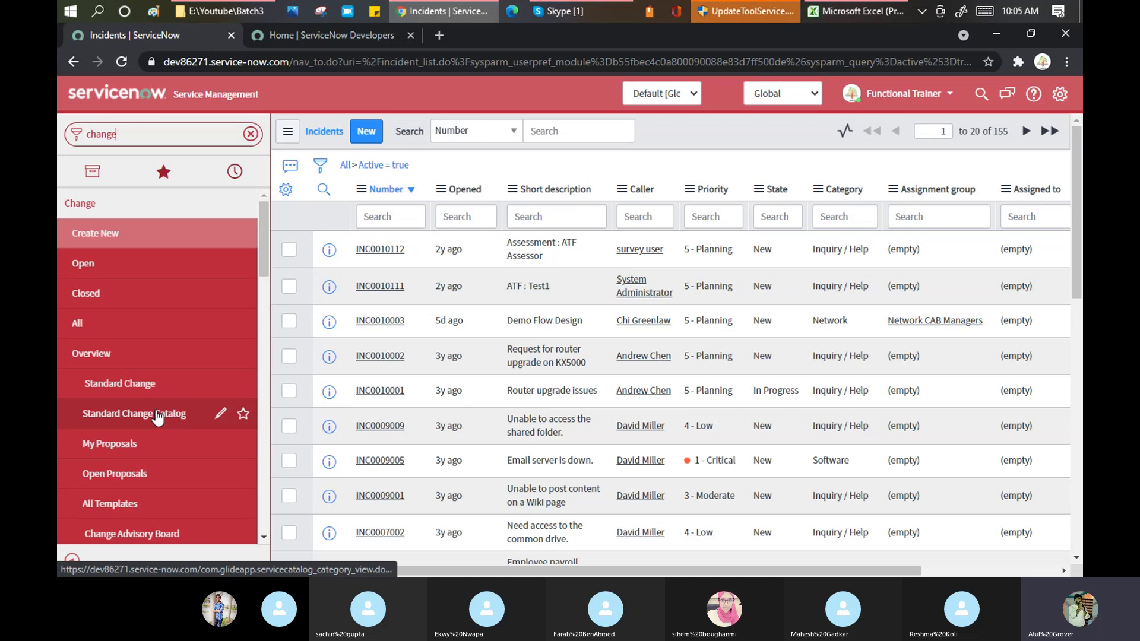
Open Change > Open to load the 250 active change requests, starting with CHG0040007
click(74, 264)
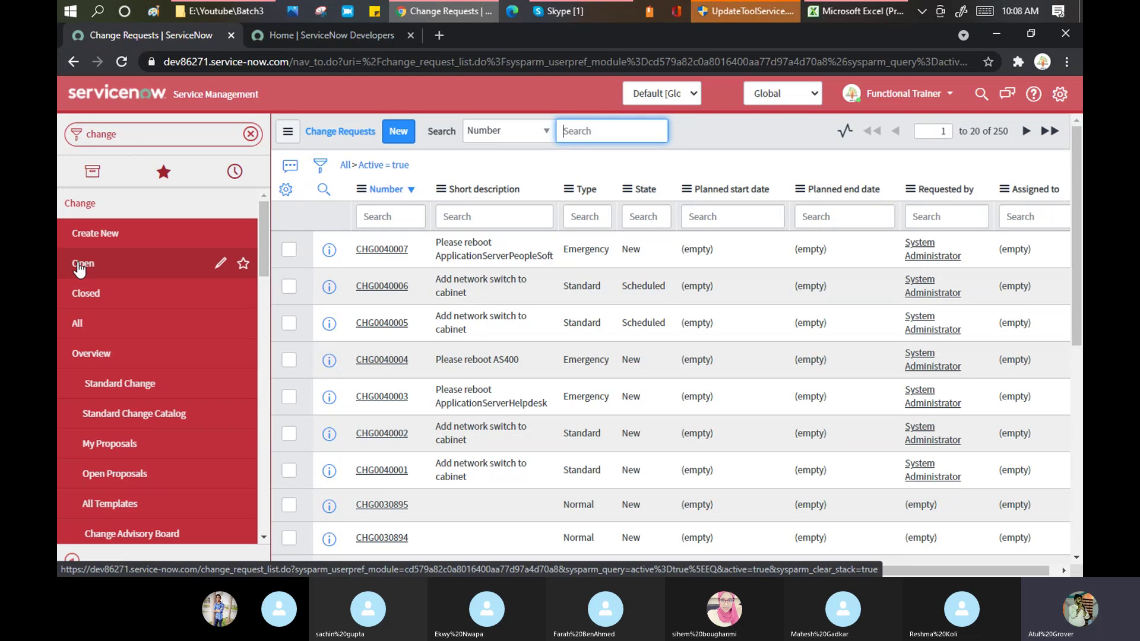
Star the Change > Open module and load it from the Favorites tab
click(243, 265)
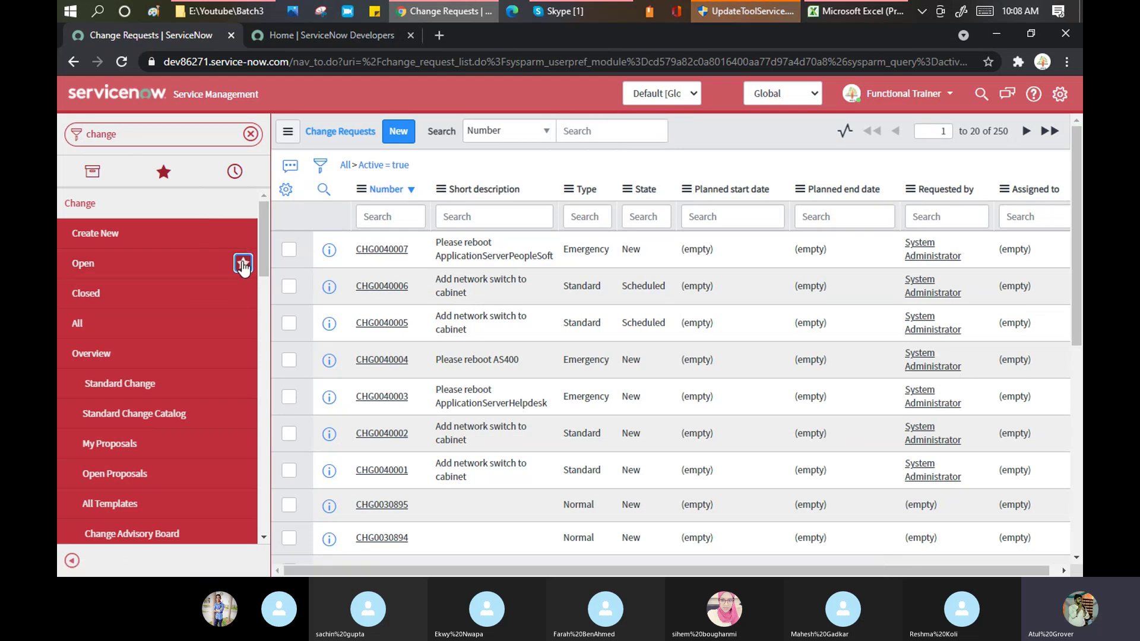
click(168, 180)
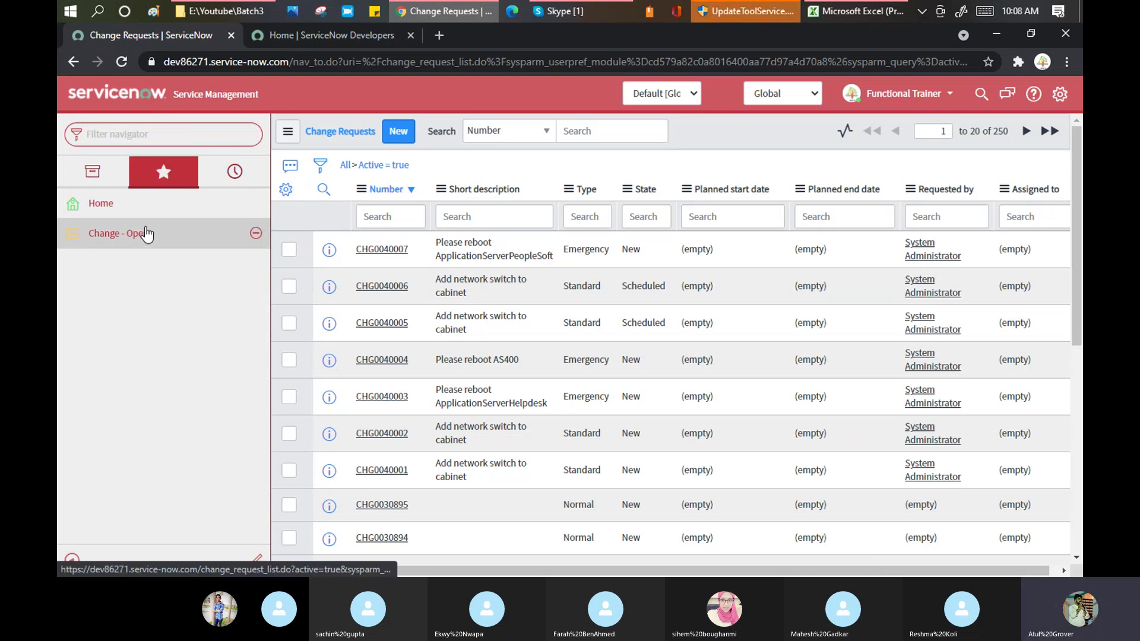
click(113, 236)
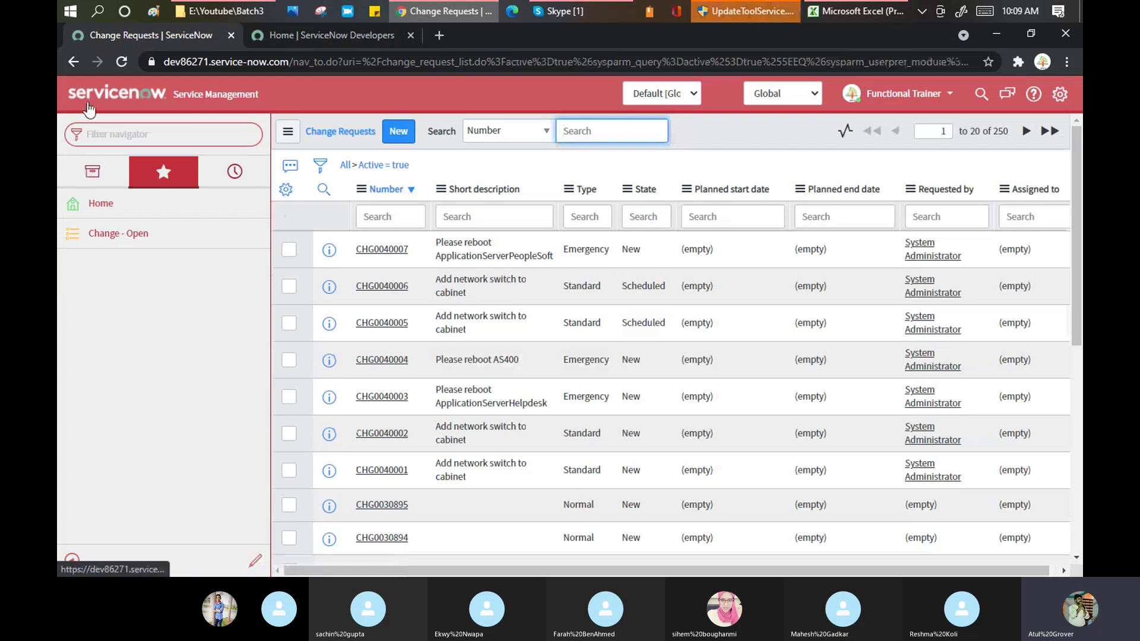
Return home, reopen 'Change - Open' from Favorites, then view the History tab
click(88, 104)
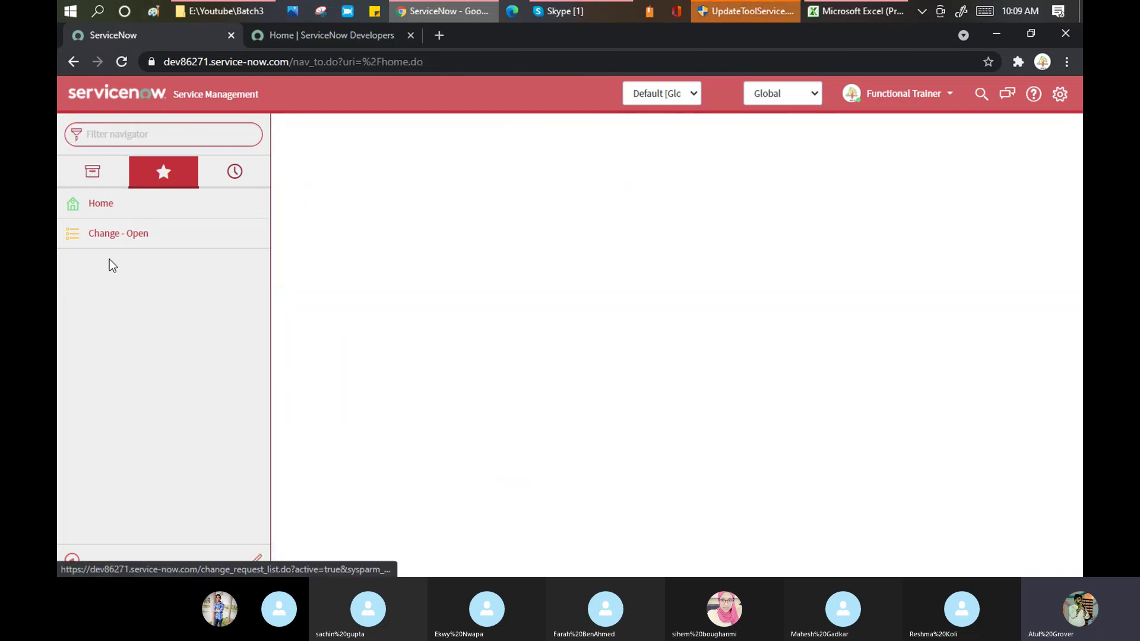
click(115, 236)
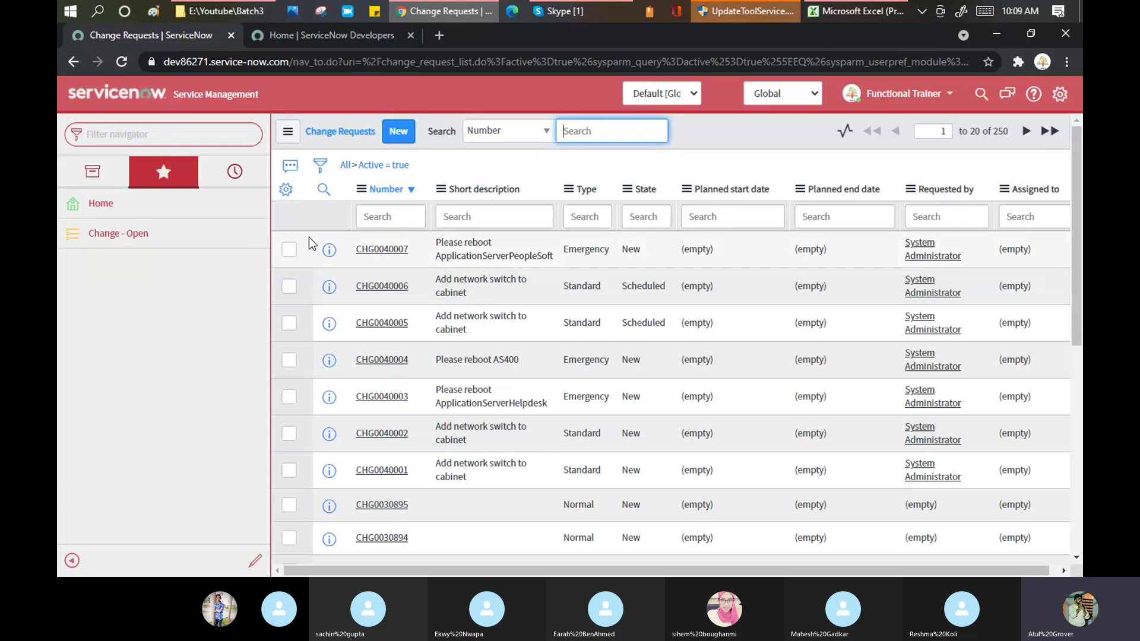
click(236, 174)
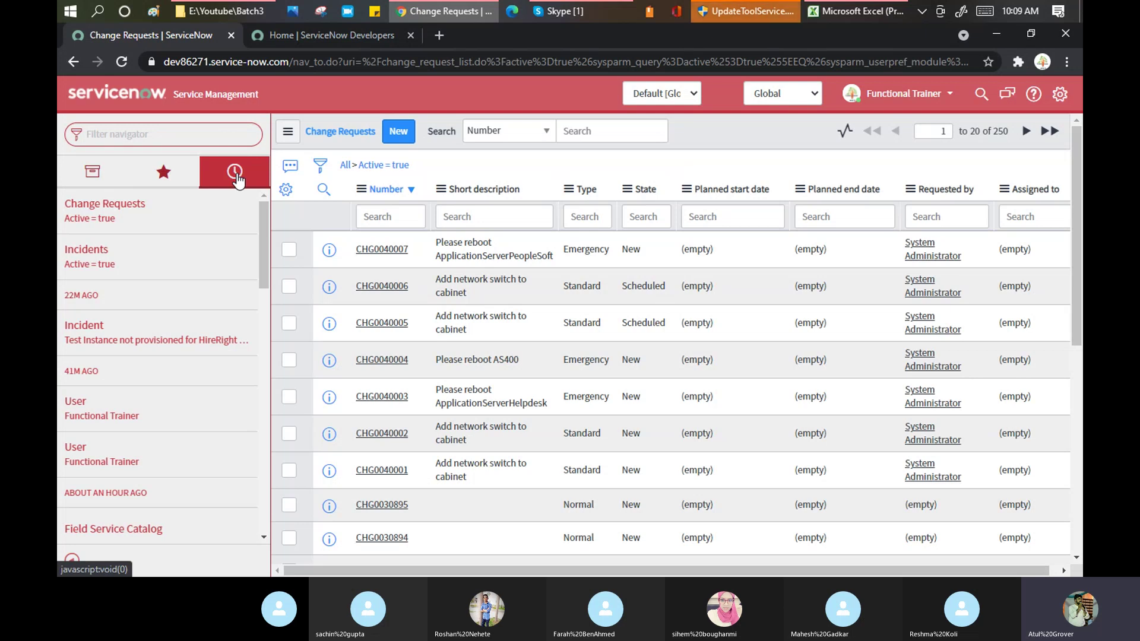
drag(265, 207, 255, 425)
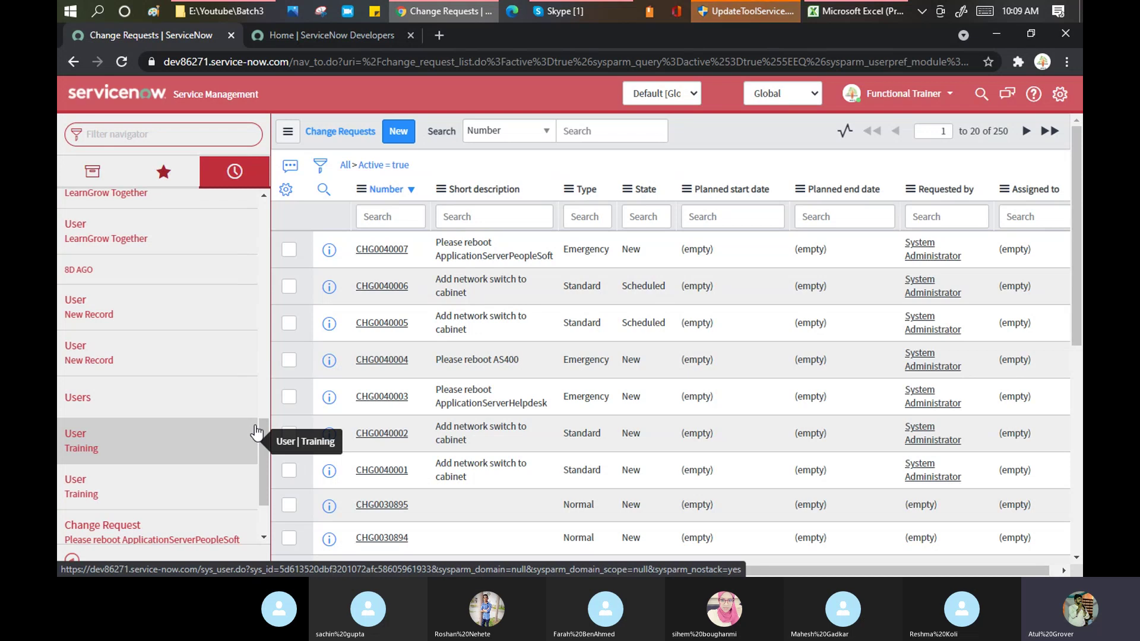
Open the 'User | New Record' history entry, then switch the navigator to All applications
click(98, 349)
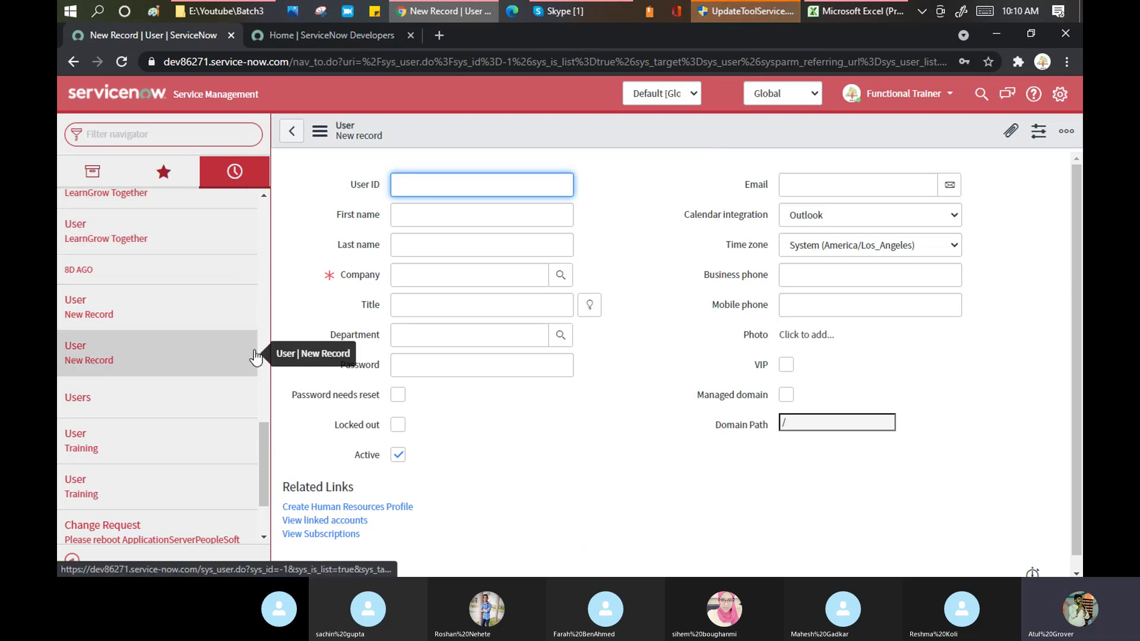
click(103, 175)
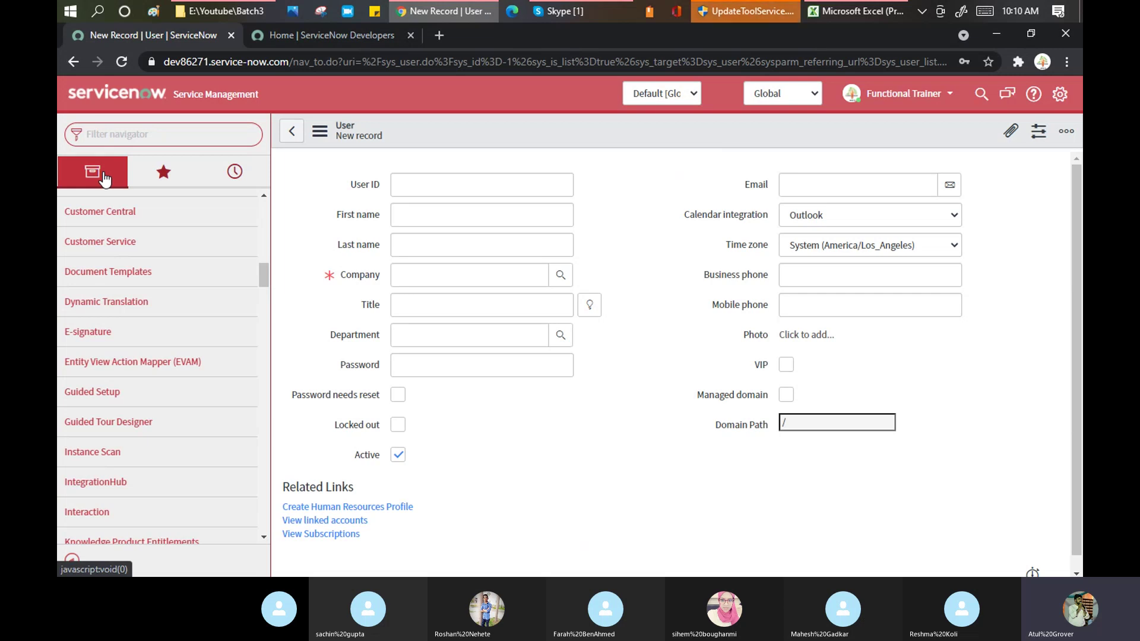
scroll(138, 235, up, 5)
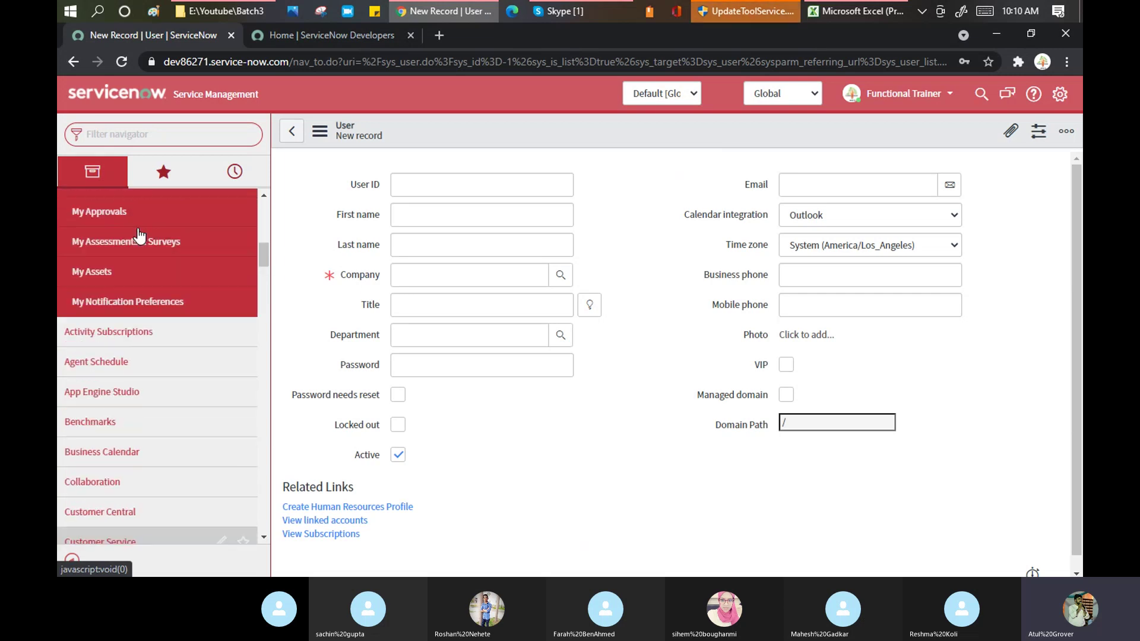
scroll(139, 235, up, 5)
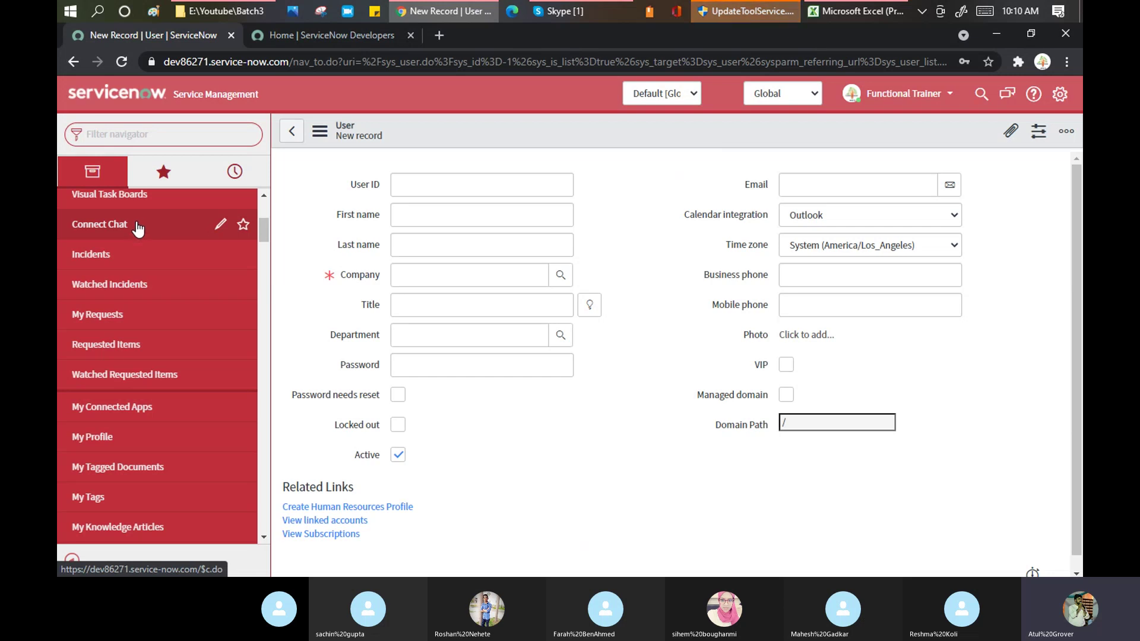
scroll(139, 231, up, 4)
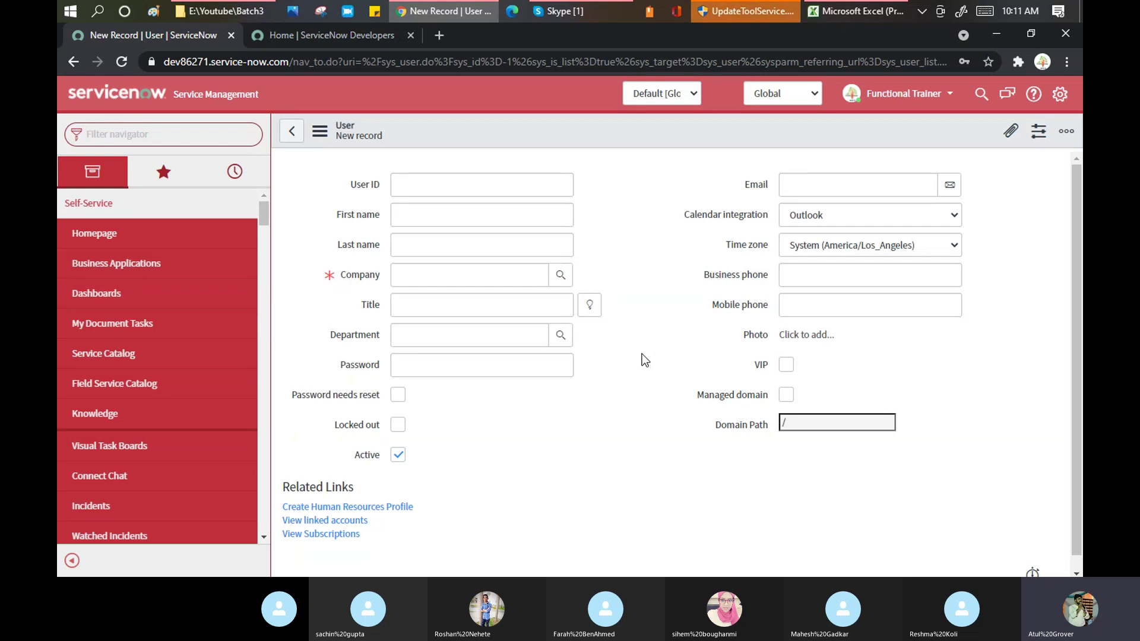
Bring the Skype 'Training Batch 3' call window to the front and move it near the top of the screen
click(572, 13)
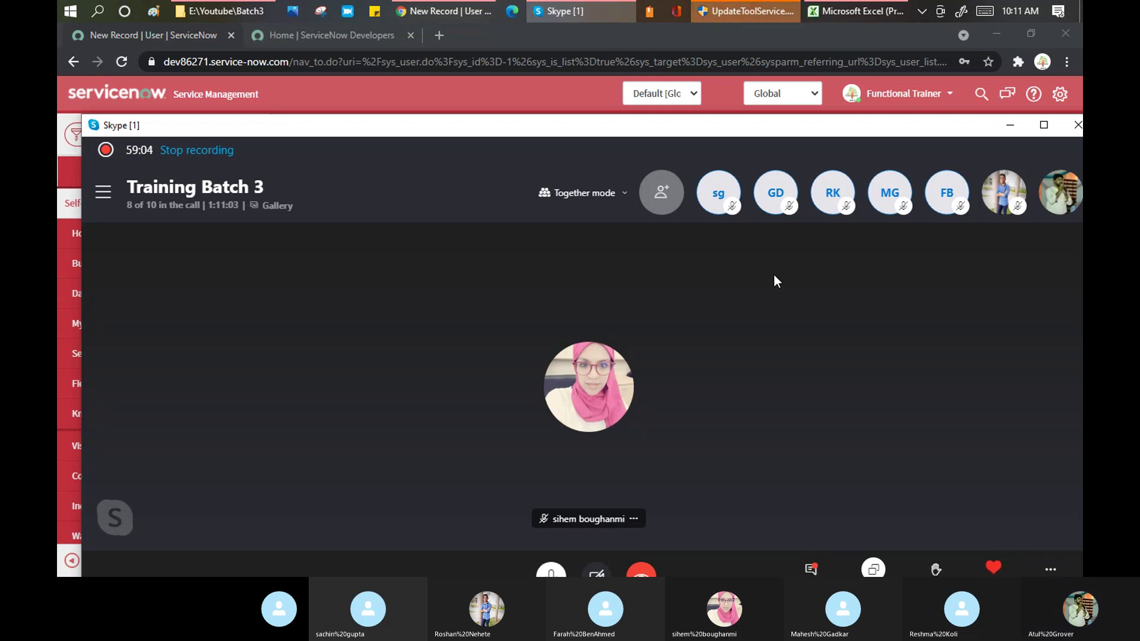
drag(565, 128, 557, 51)
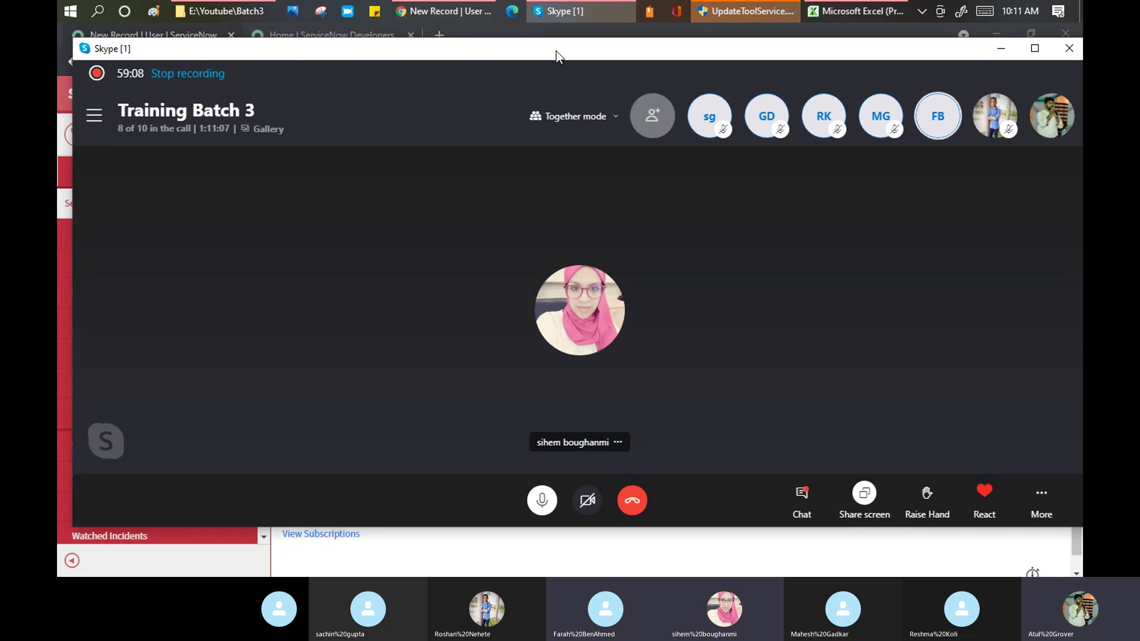